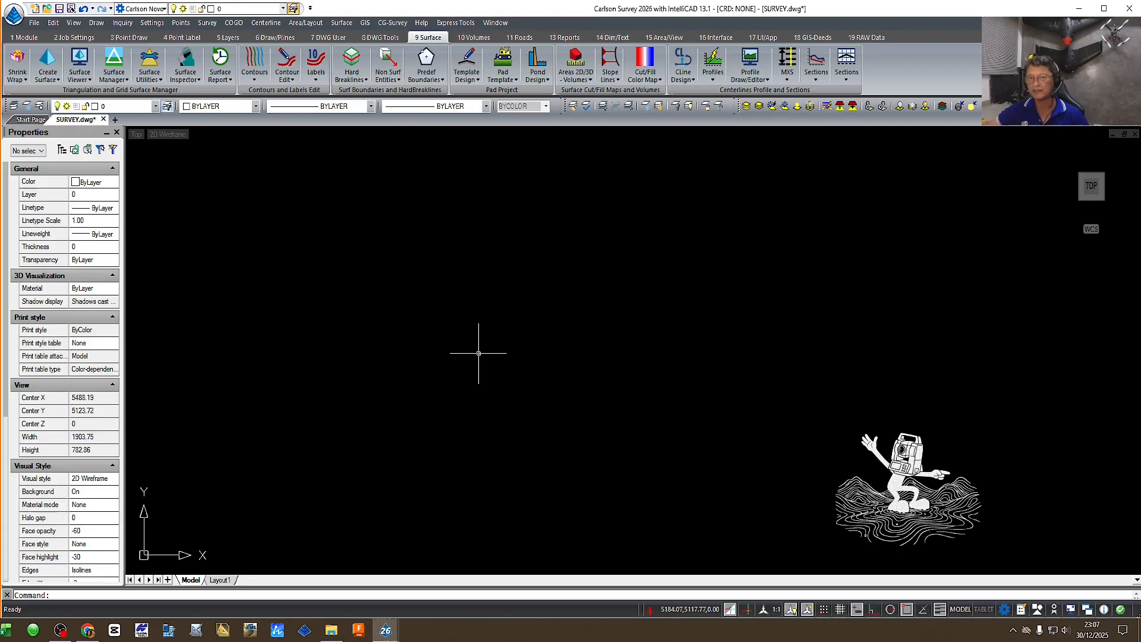
# Step: Set the existing coordinate file Curso Survey.crd from the project's 2 - CRD folder as the current coordinate file
pyautogui.click(131, 38)
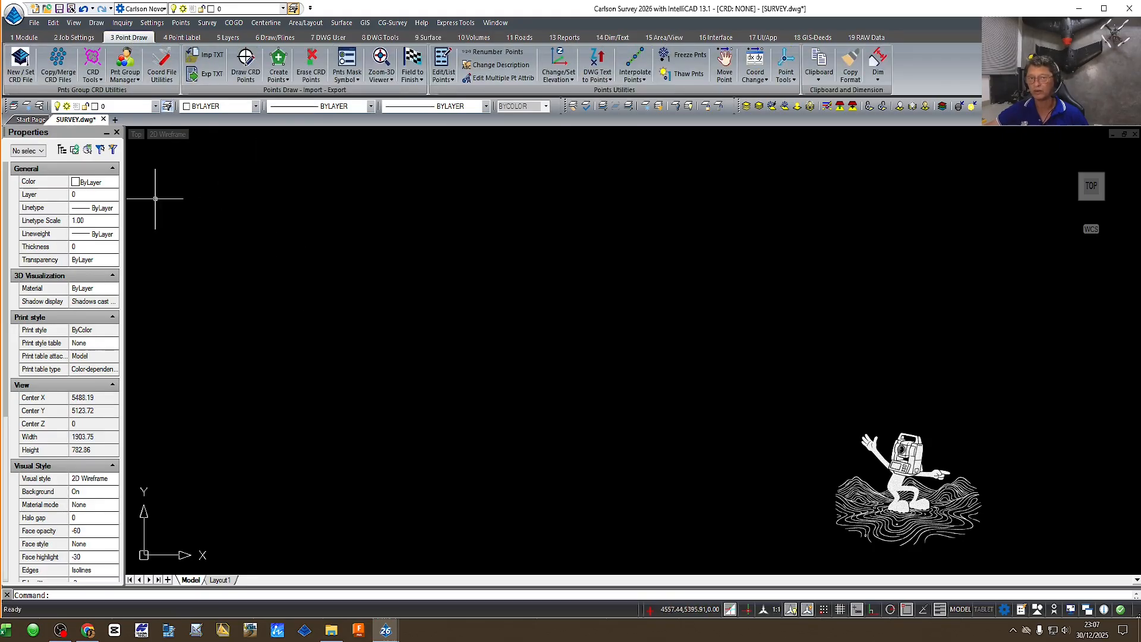
pyautogui.click(21, 65)
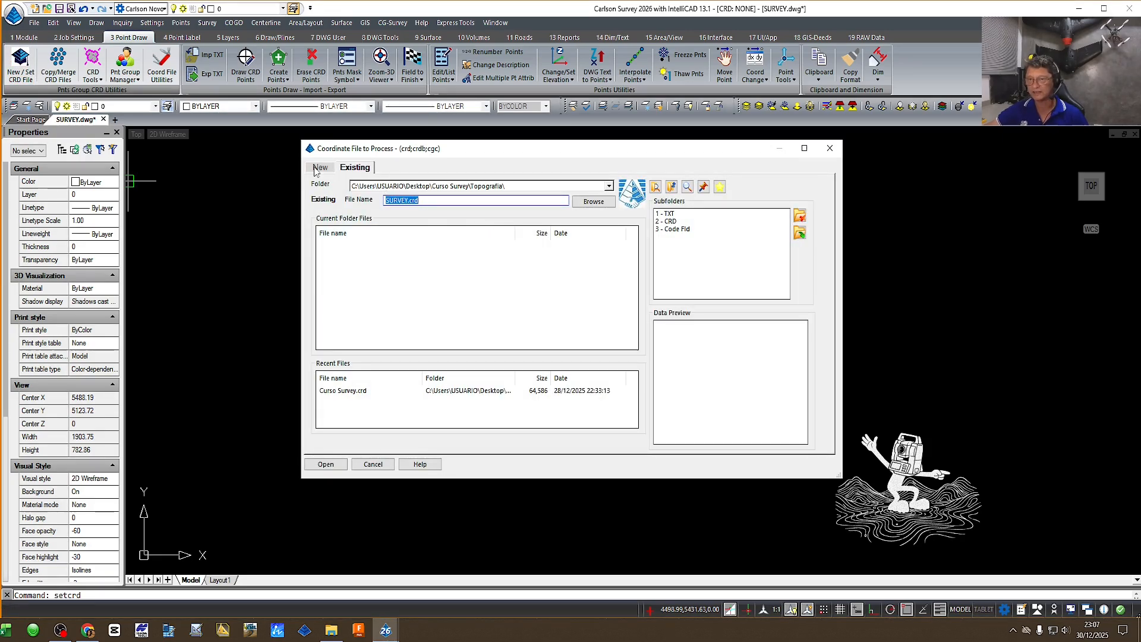
pyautogui.click(553, 187)
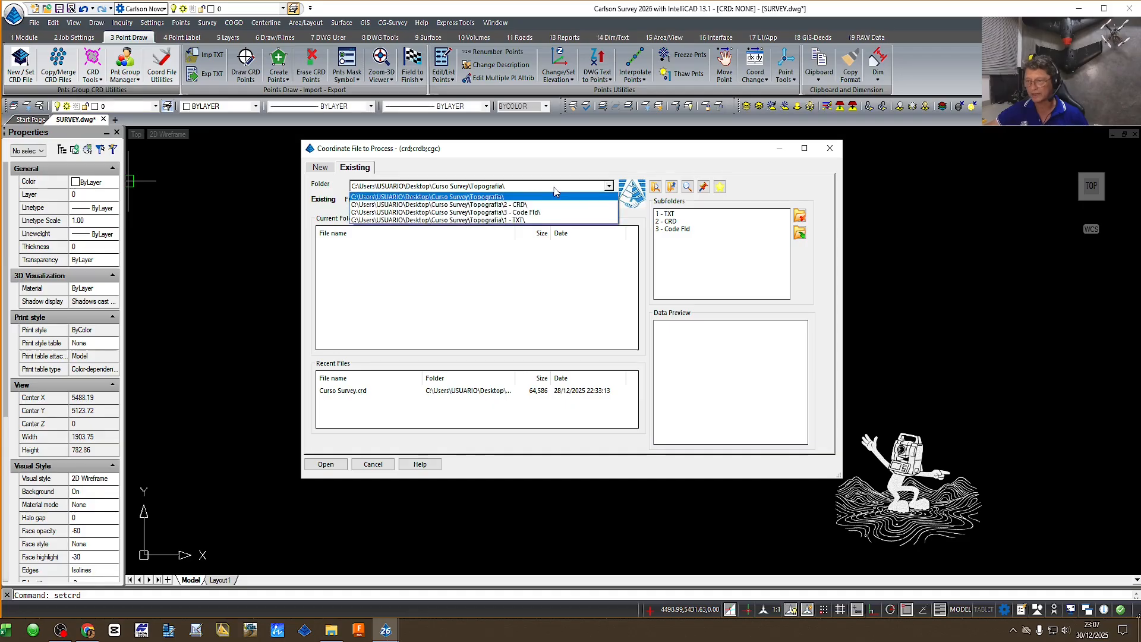
pyautogui.click(505, 205)
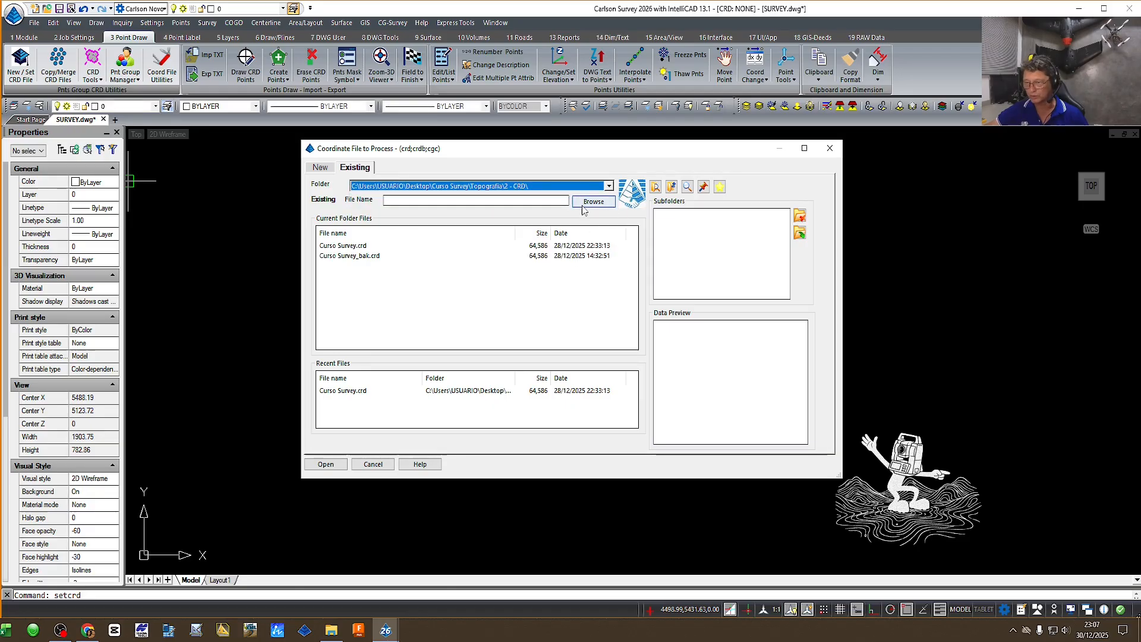
pyautogui.click(362, 246)
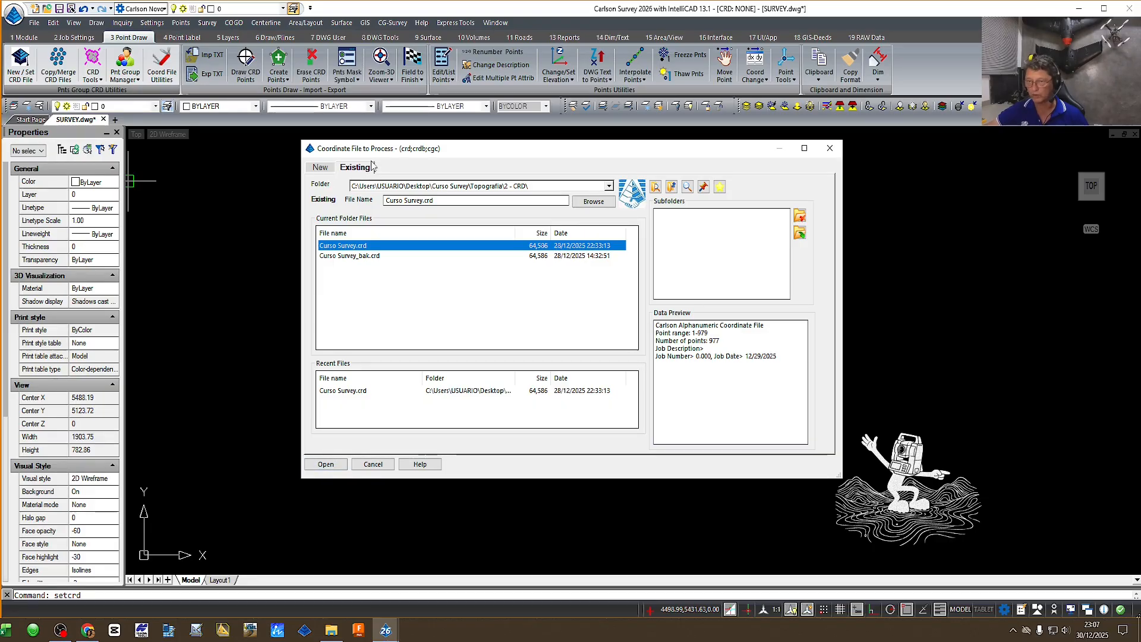
pyautogui.click(327, 465)
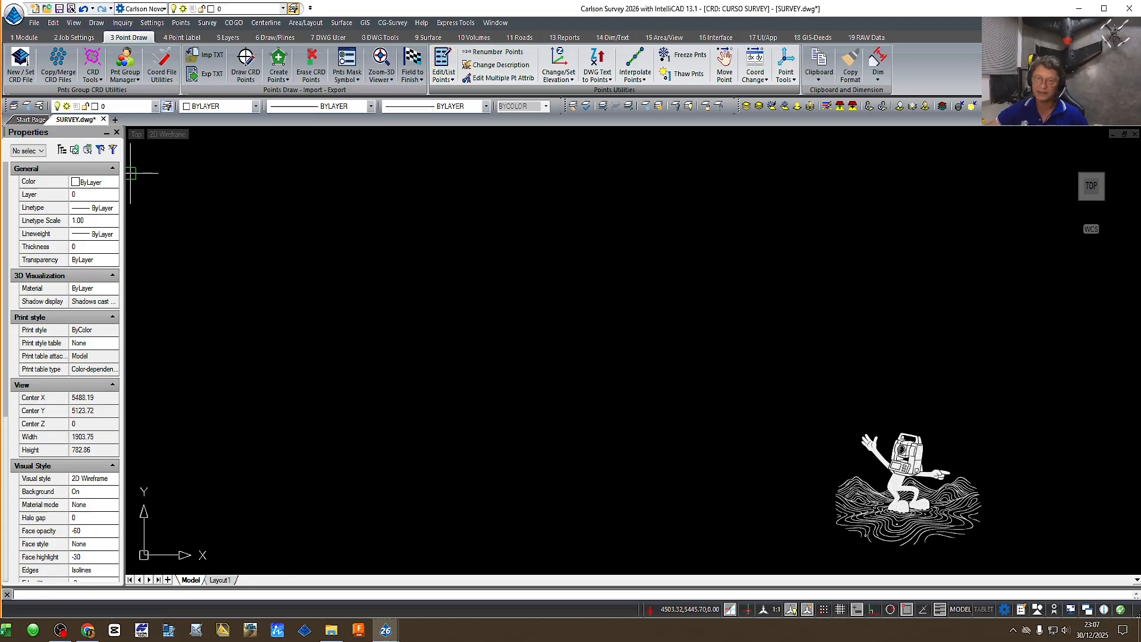
# Step: Review the points in the current coordinate file's data sheet and close the Properties palette
pyautogui.click(444, 66)
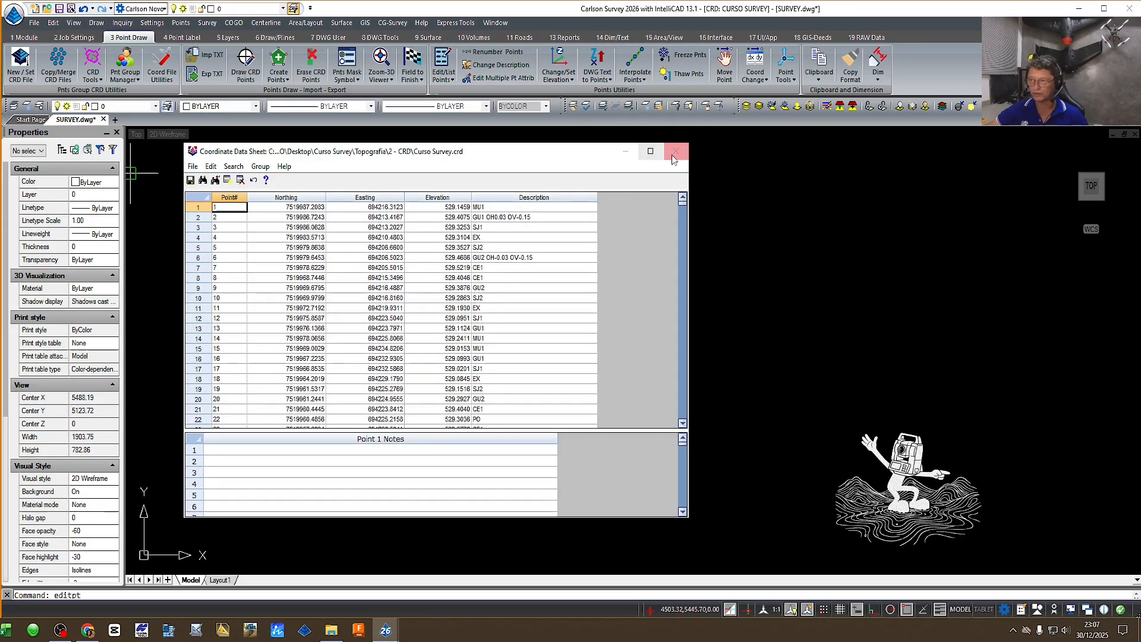
pyautogui.click(674, 158)
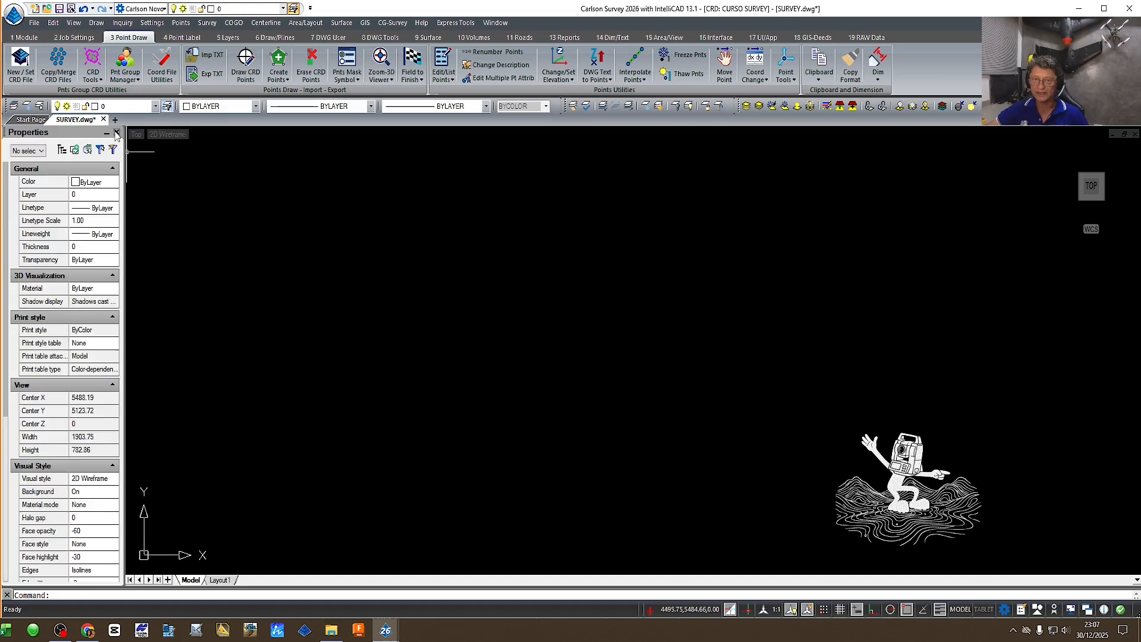
pyautogui.click(116, 133)
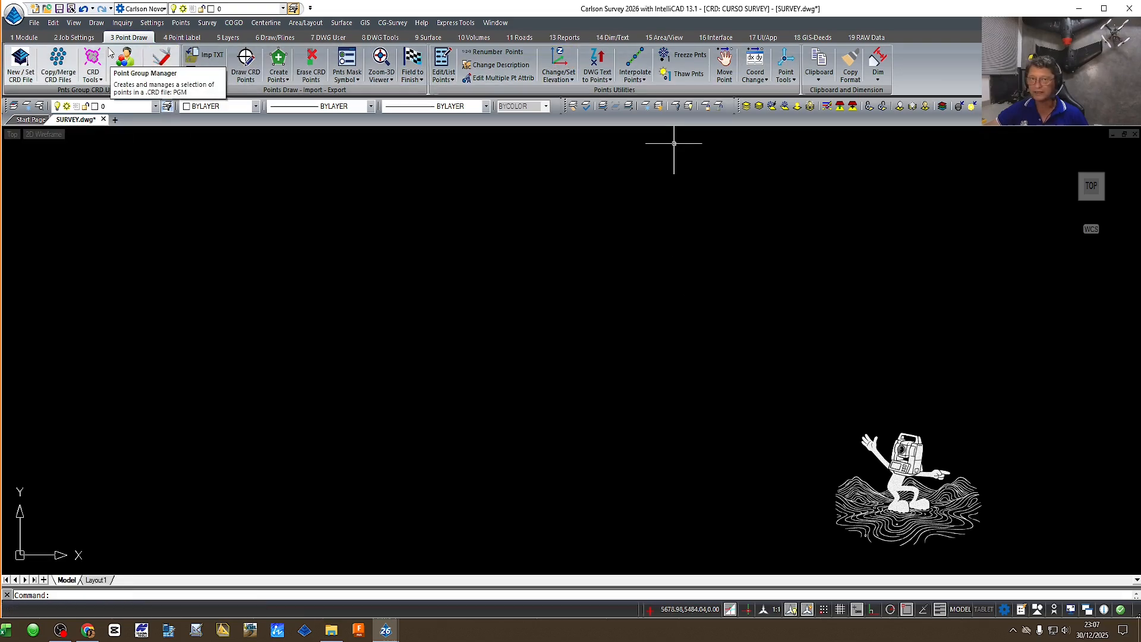
# Step: Remove all files in the 3 - CODE FLD folder from the drawing's miscellaneous files using the Drawing Explorer
pyautogui.click(74, 37)
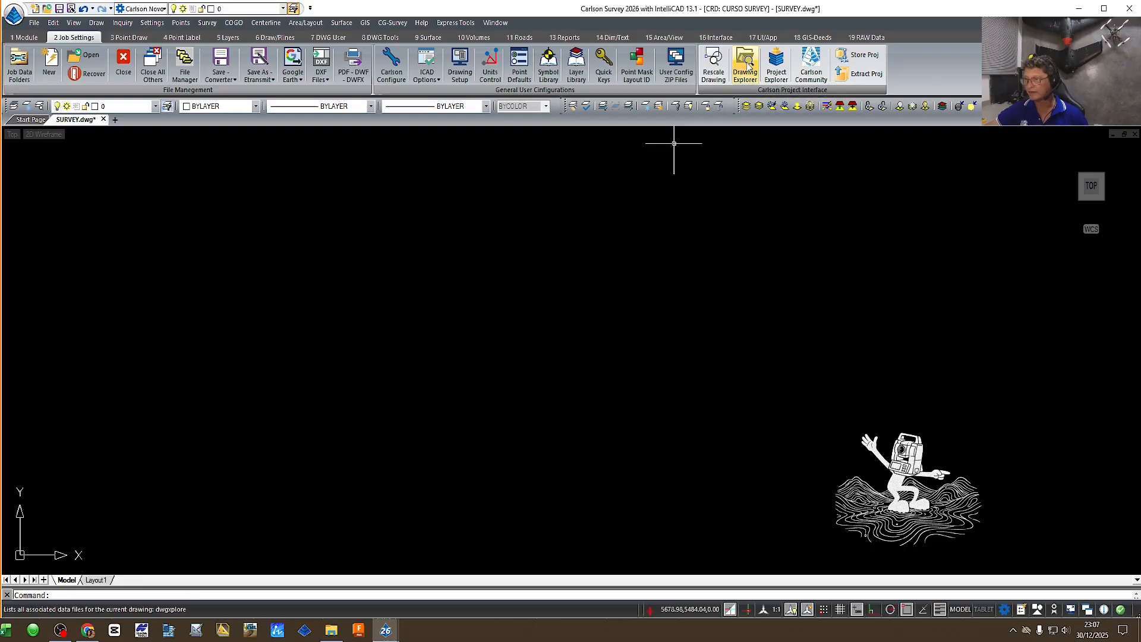
pyautogui.click(747, 64)
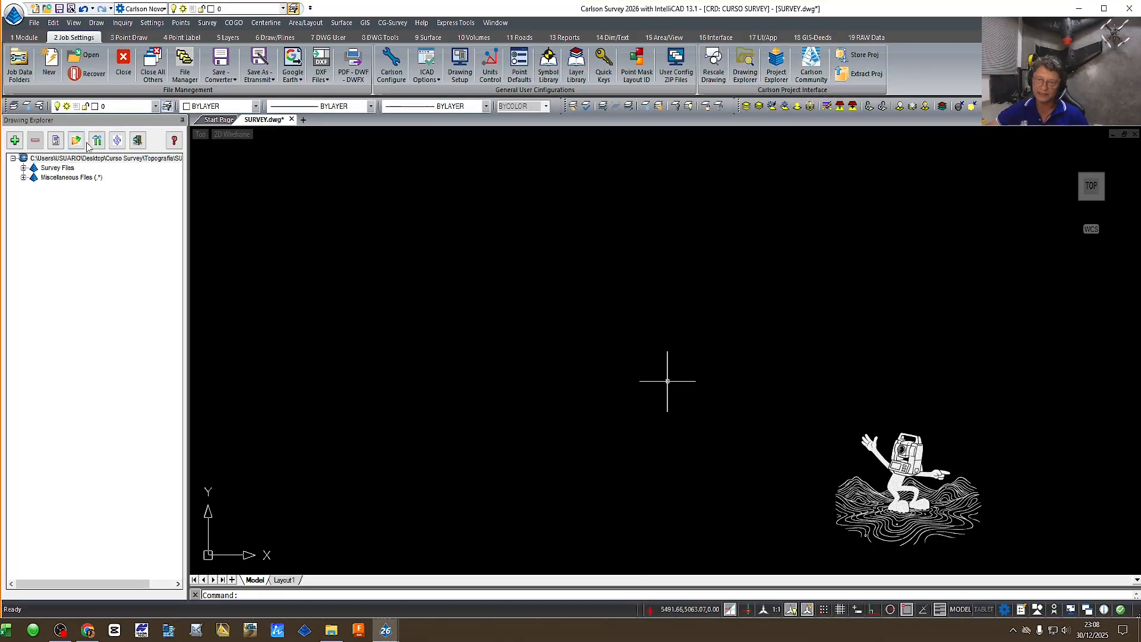
pyautogui.click(23, 168)
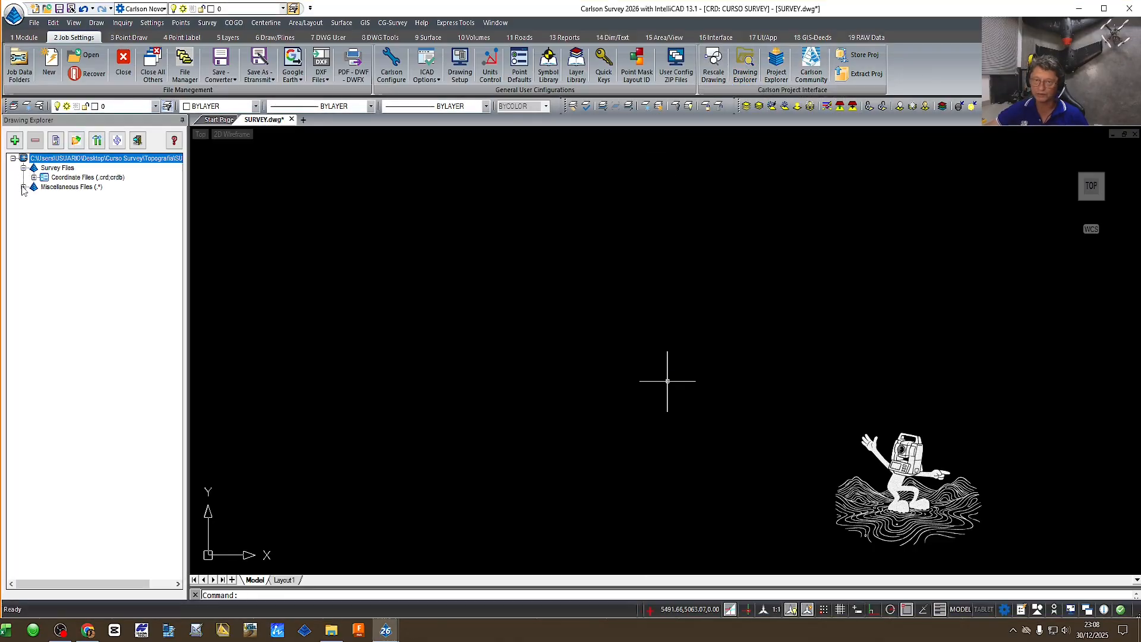
pyautogui.click(23, 187)
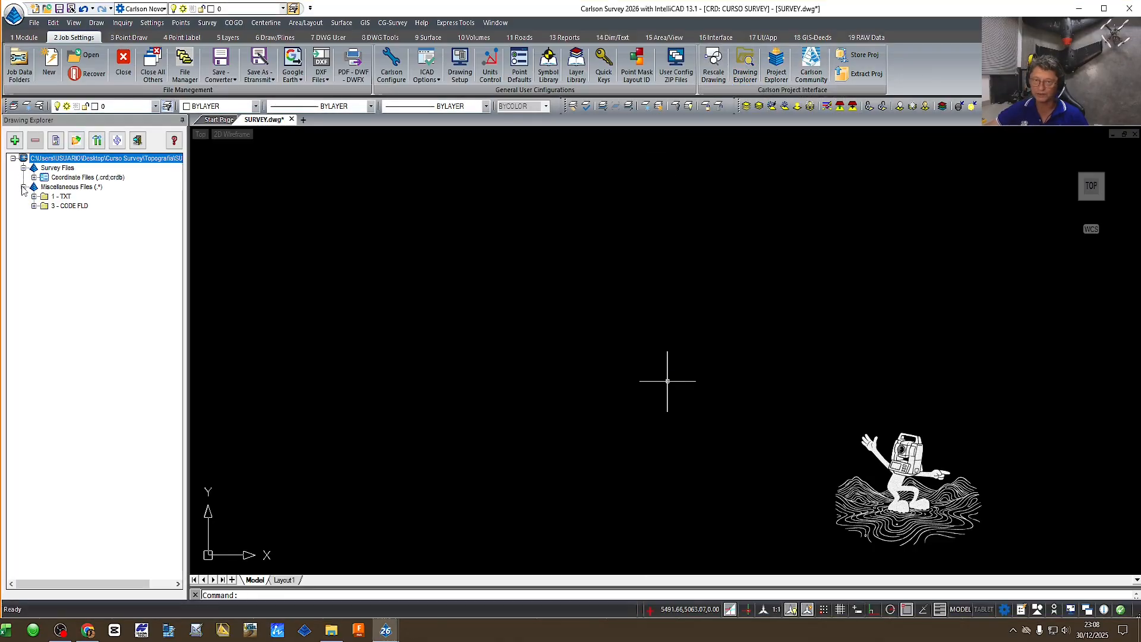
pyautogui.rightClick(79, 207)
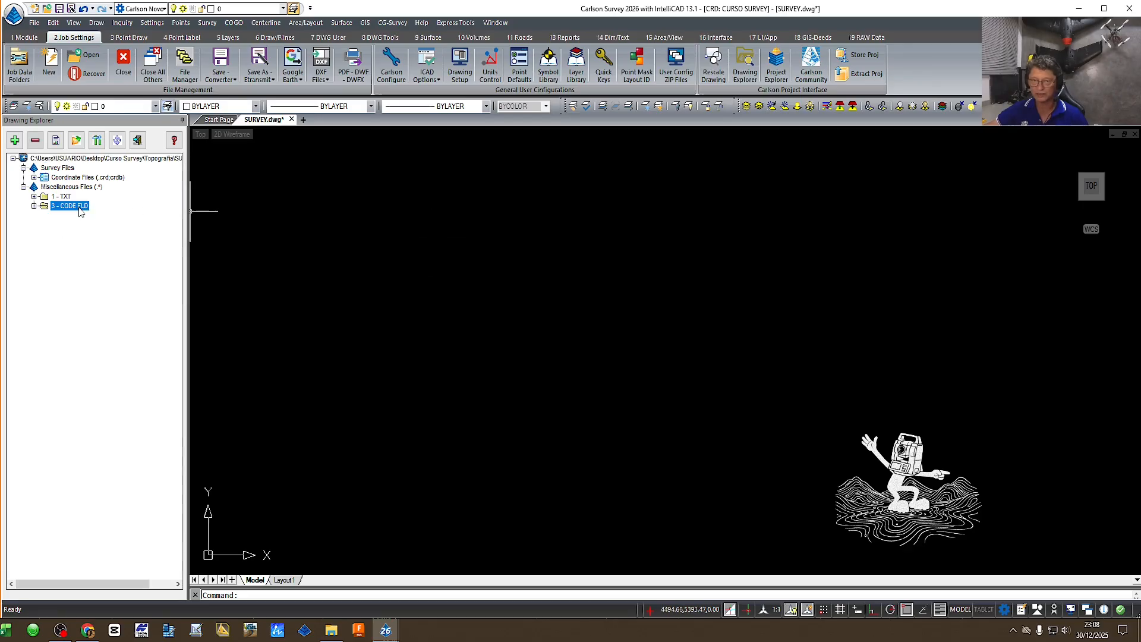
pyautogui.click(59, 240)
pyautogui.click(34, 206)
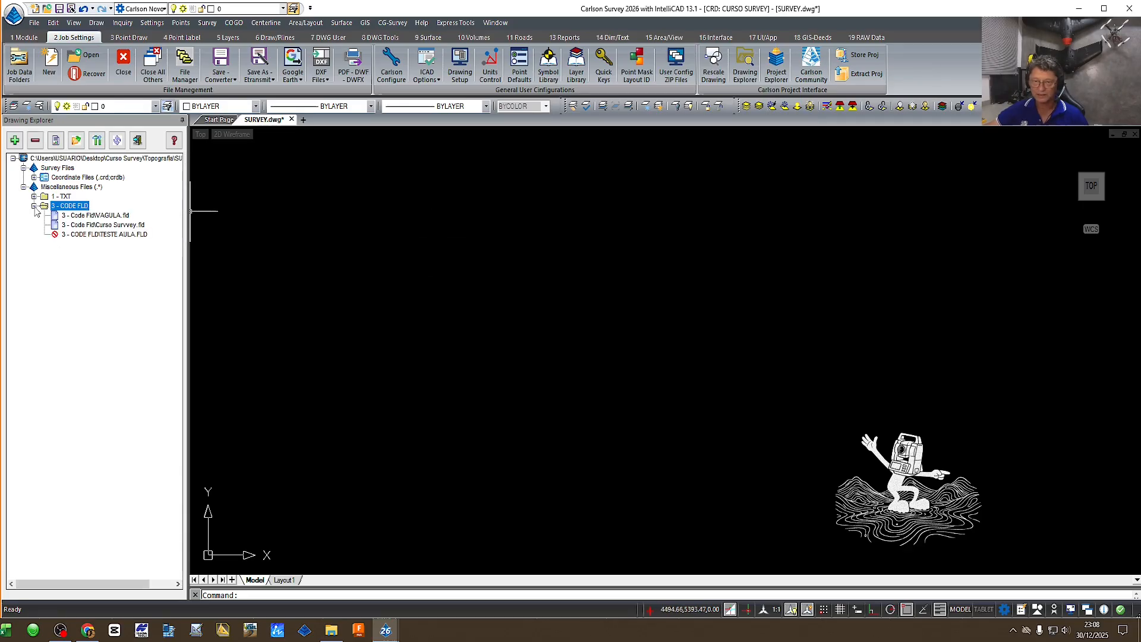
pyautogui.click(34, 206)
pyautogui.rightClick(62, 206)
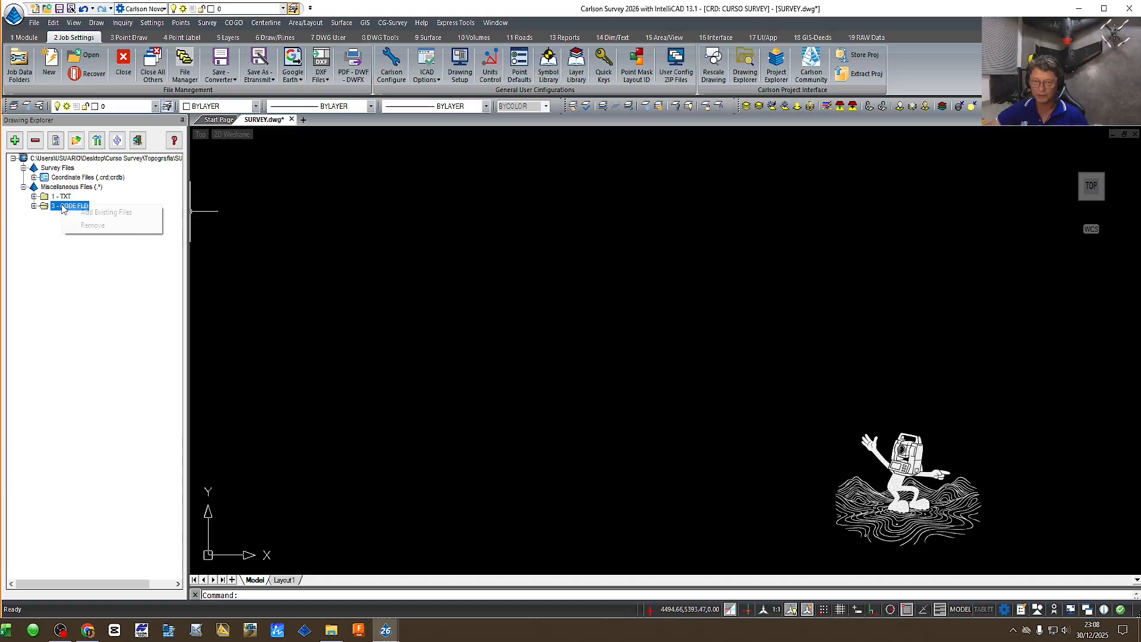
pyautogui.click(86, 226)
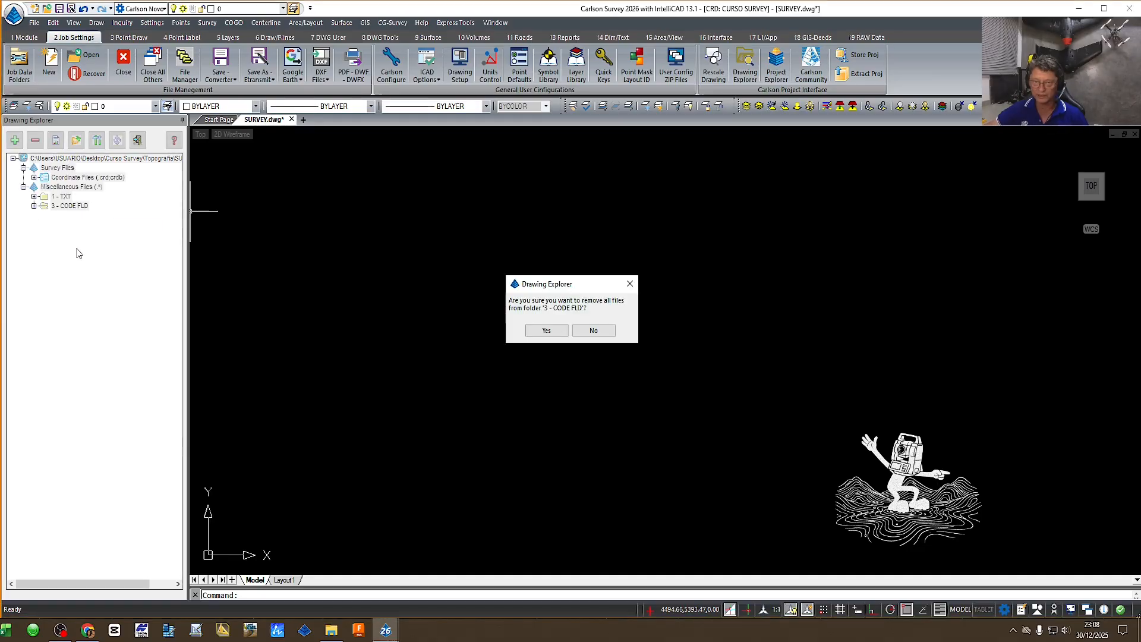
pyautogui.click(546, 331)
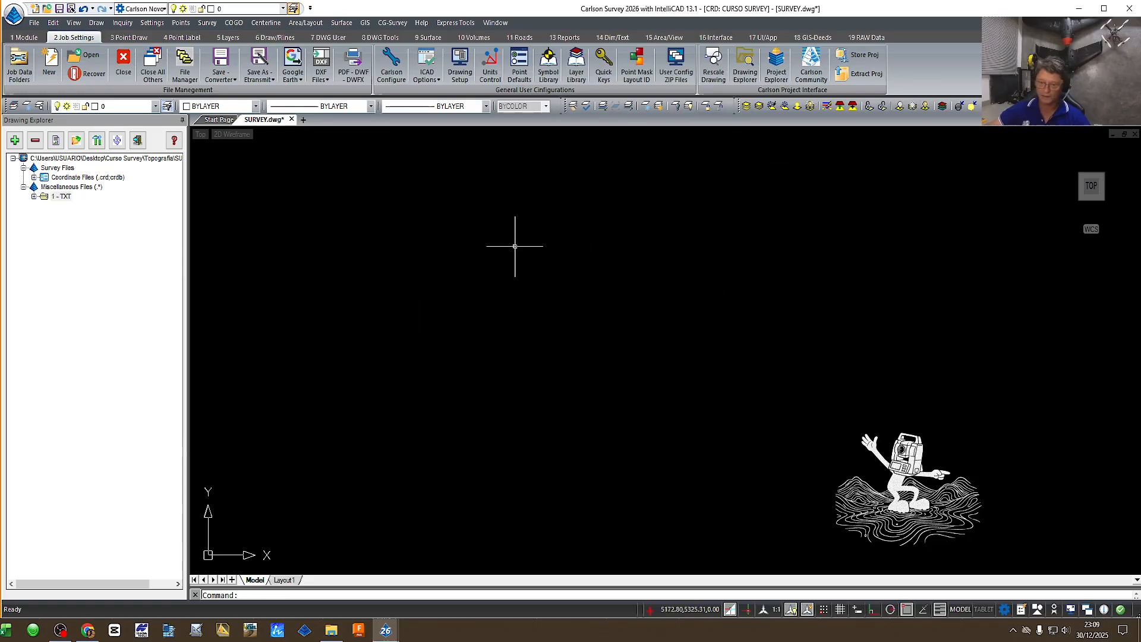
# Step: Create a new layer named T-GUIAS EXISTENTES in the drawing's layer manager
pyautogui.write('1a')
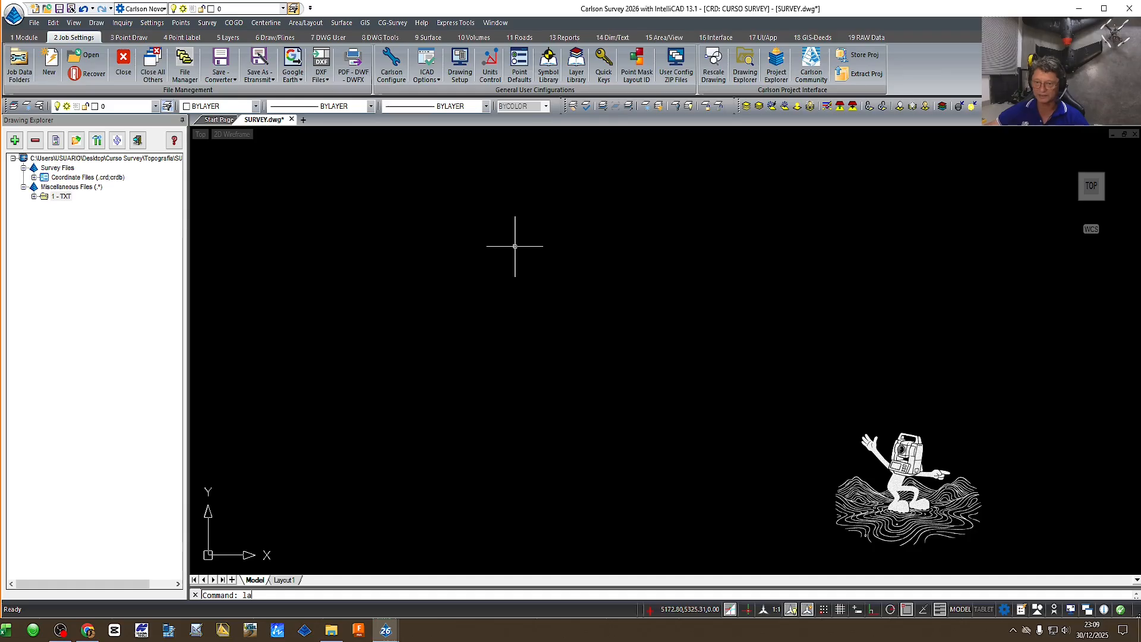
pyautogui.press('Return')
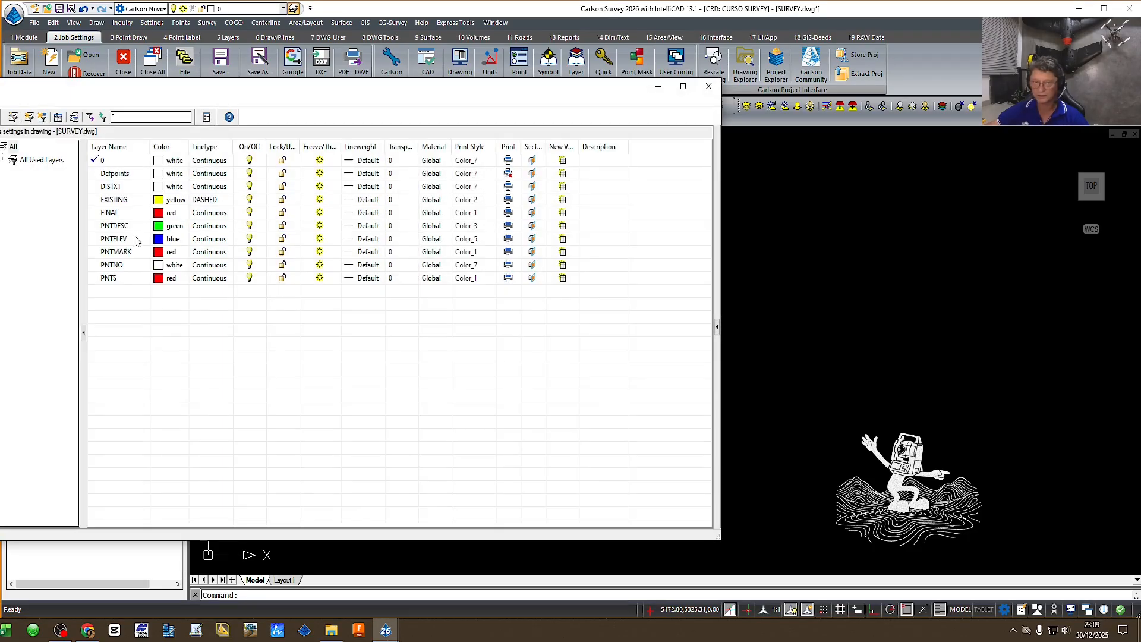
pyautogui.hotkey('alt', 'n')
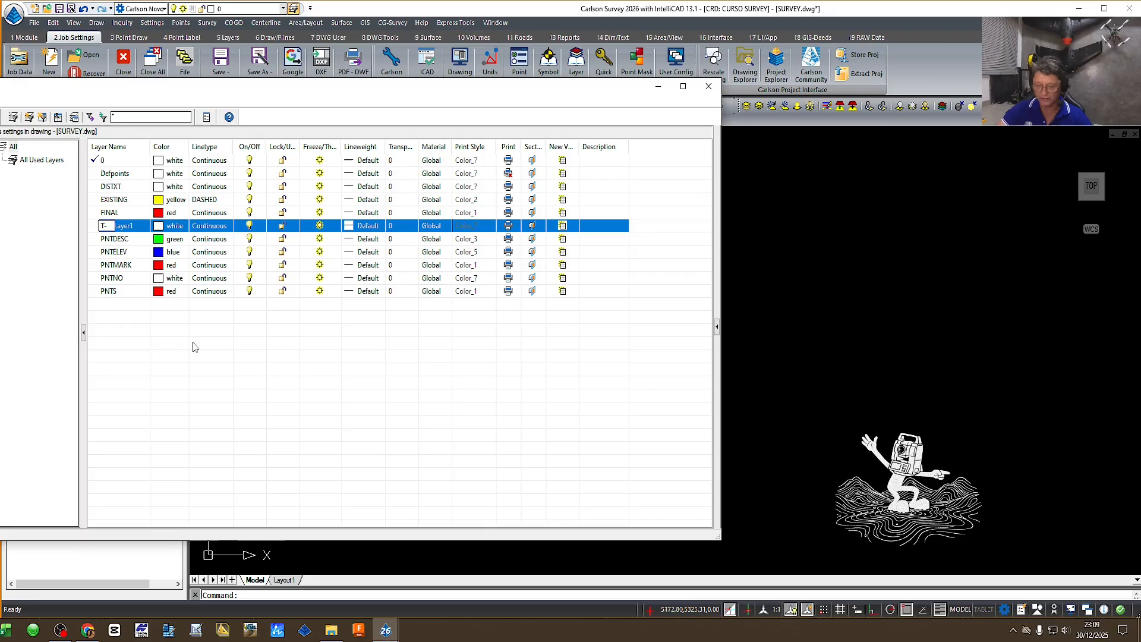
pyautogui.write('T-GUIAS EXISTENTES')
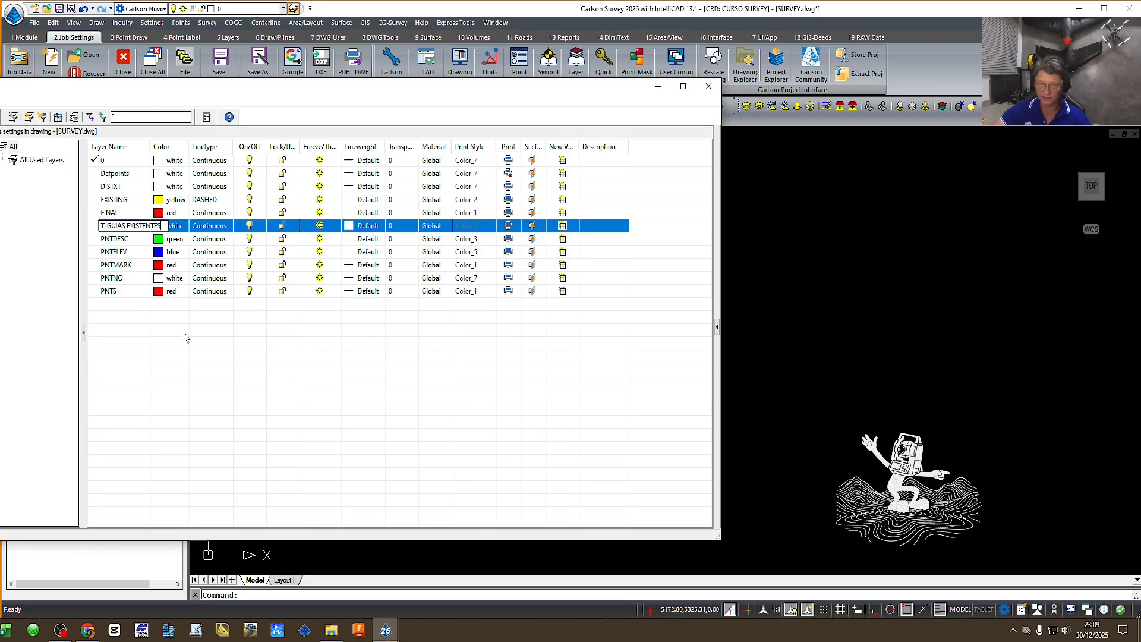
pyautogui.press('Return')
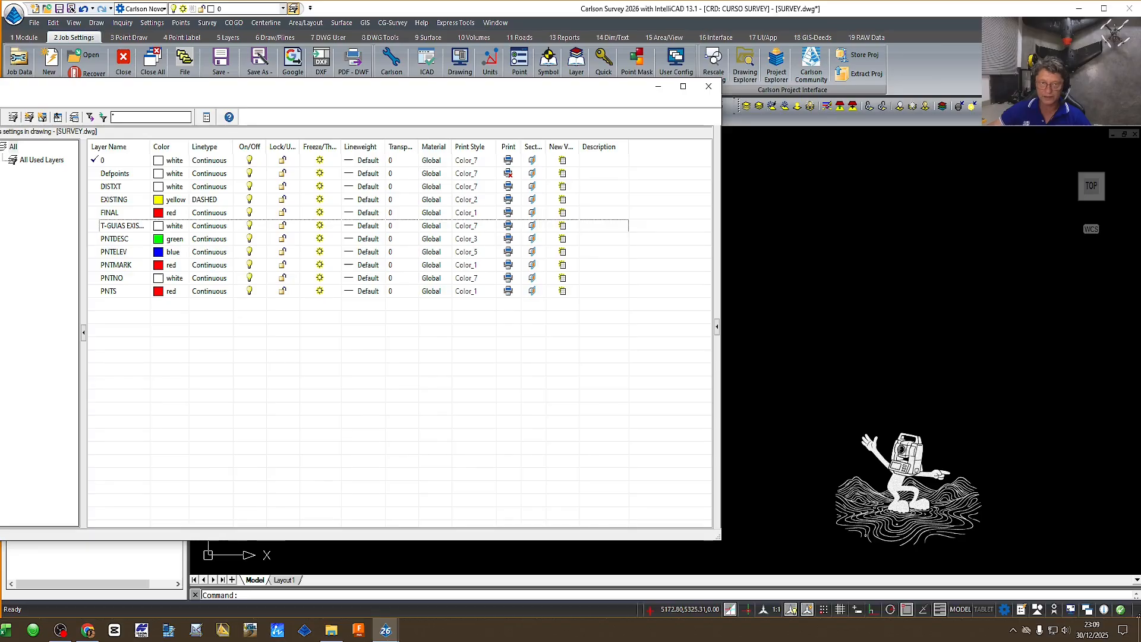
# Step: Add a second new layer named T-POSTES EXISTENTES
pyautogui.press('Return')
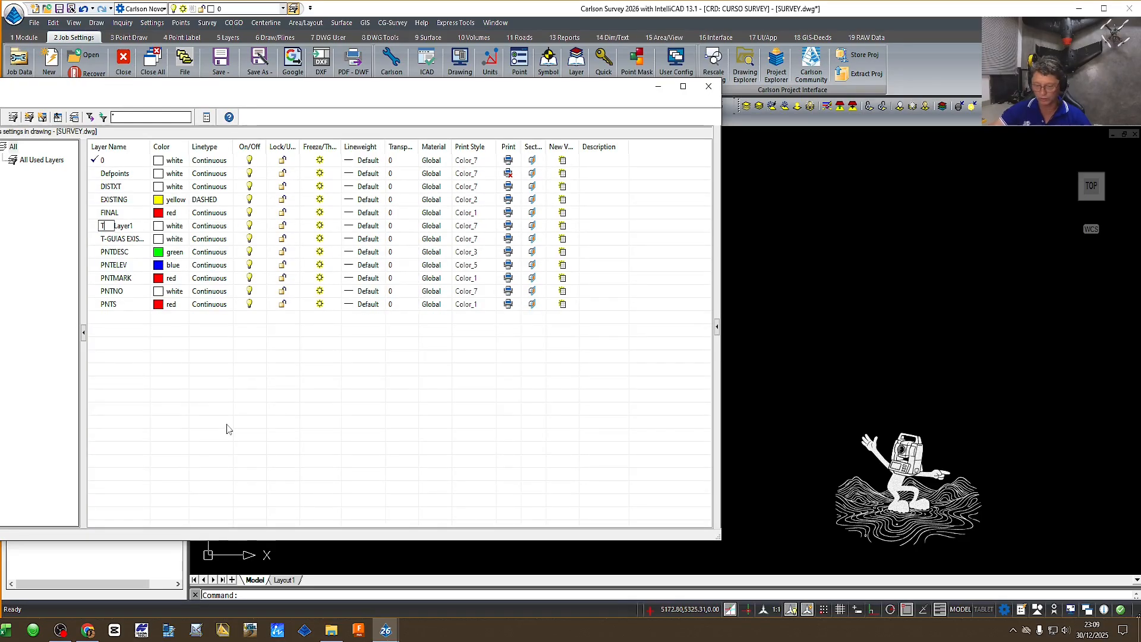
pyautogui.write('T-POSTES')
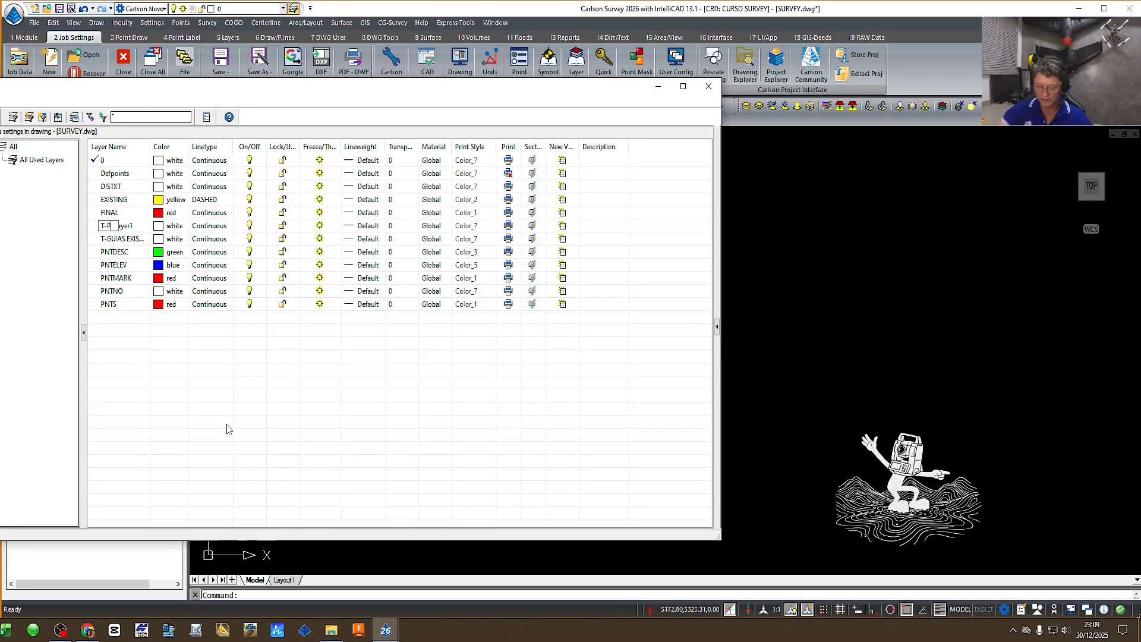
pyautogui.press('Return')
pyautogui.write('EXI')
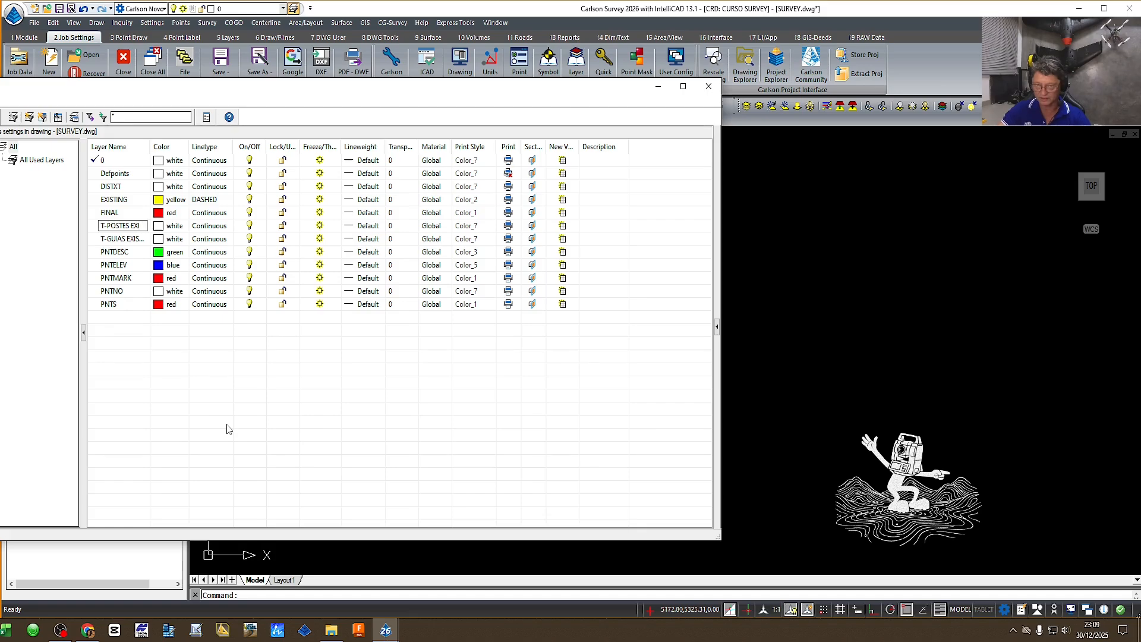
pyautogui.write('STENTES')
pyautogui.press('Return')
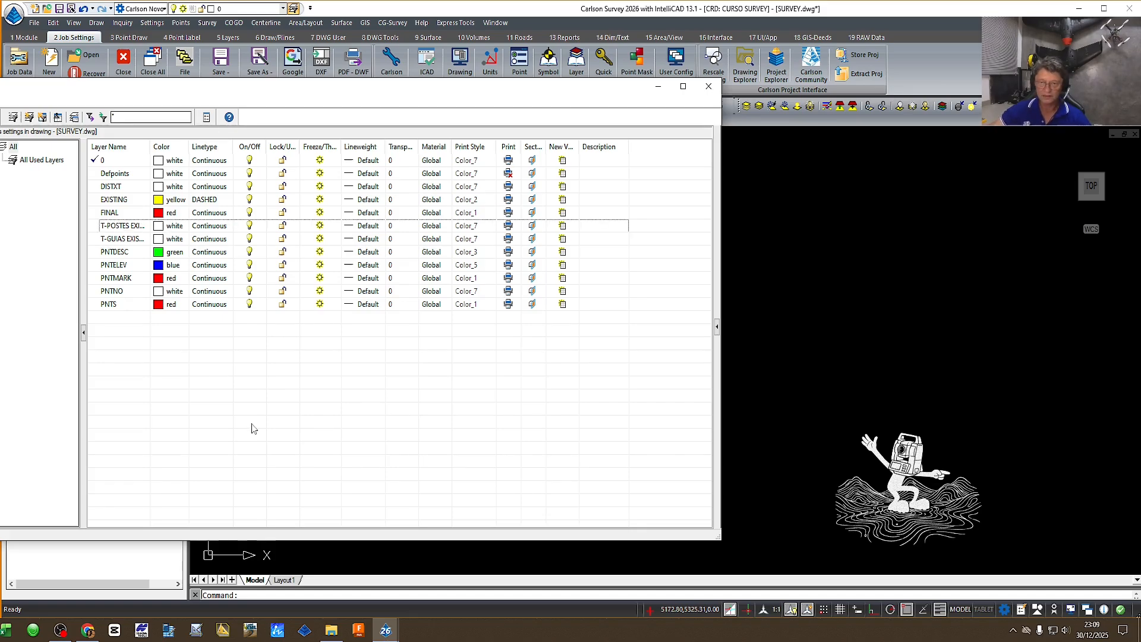
# Step: Add a third new layer named T-ARVORES
pyautogui.hotkey('ctrl', 'n')
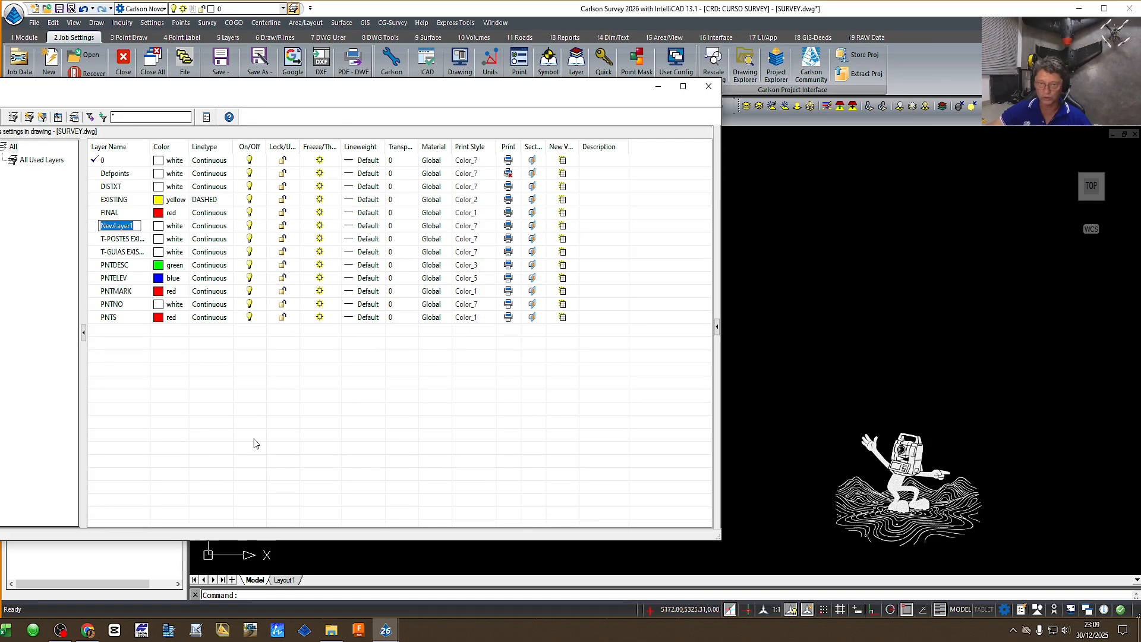
pyautogui.write('T-')
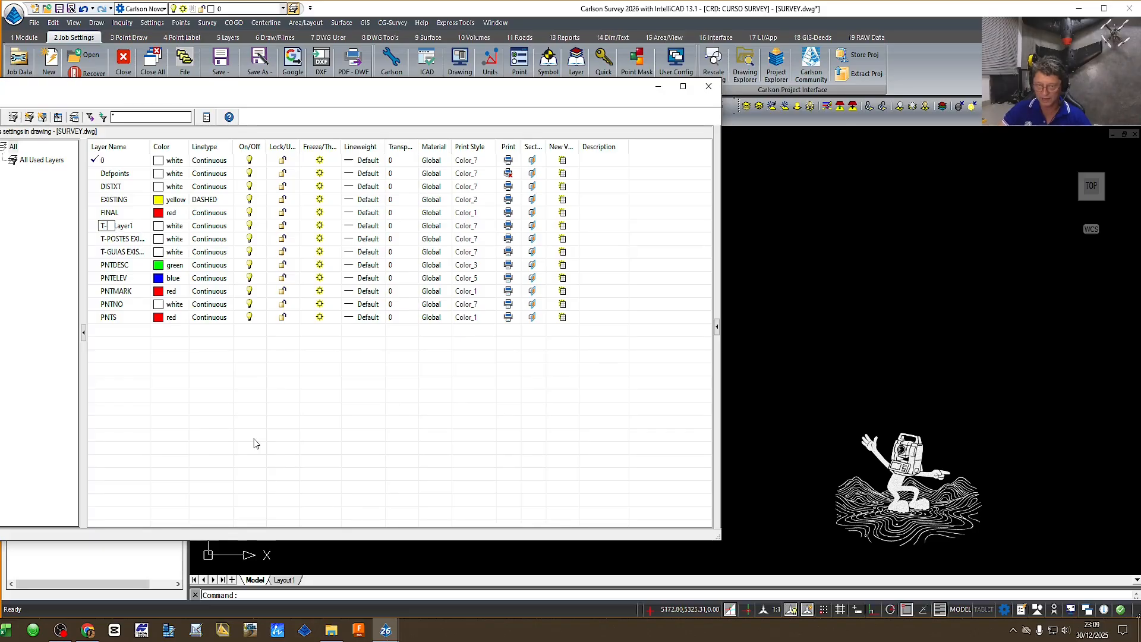
pyautogui.write('ARVO')
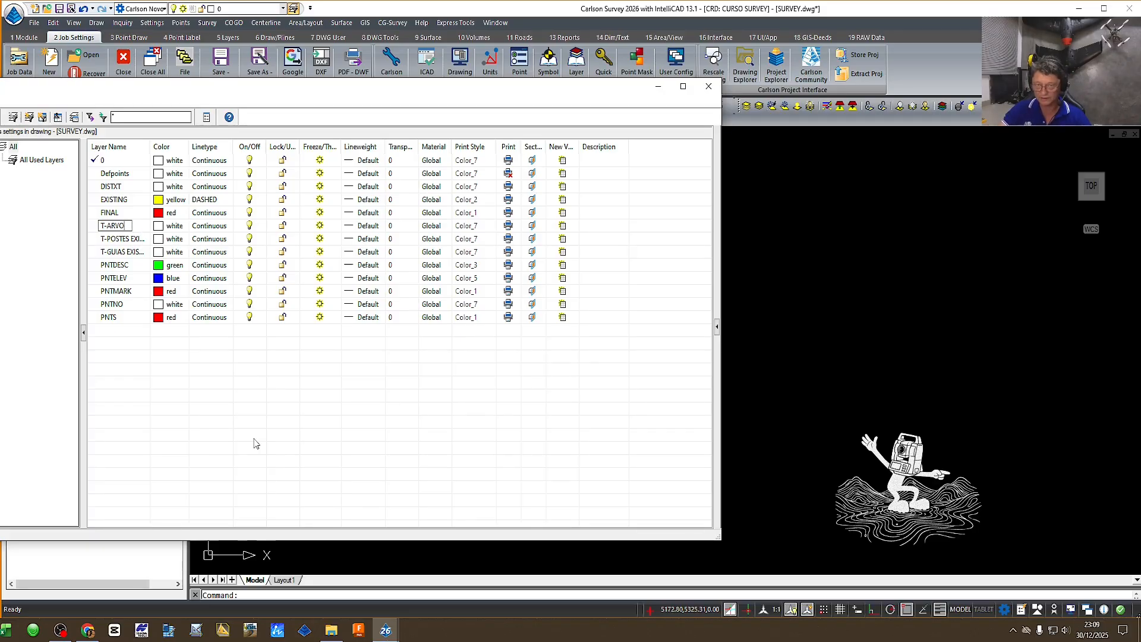
pyautogui.write('RES')
pyautogui.press('Return')
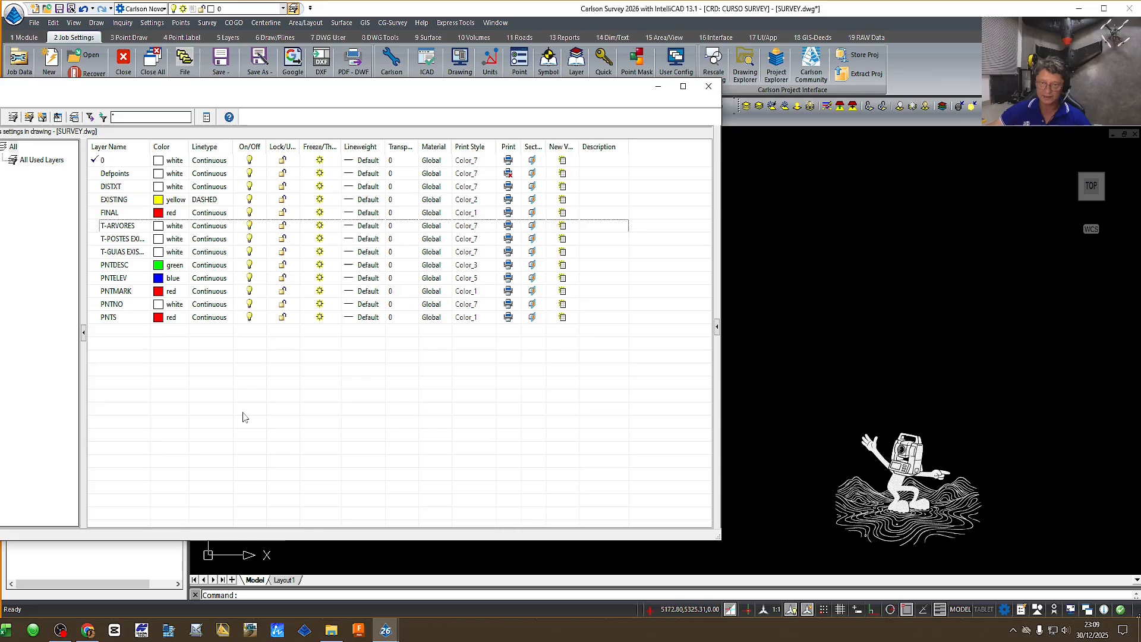
# Step: Set the color of the T-ARVORES layer to index color 84
pyautogui.click(159, 226)
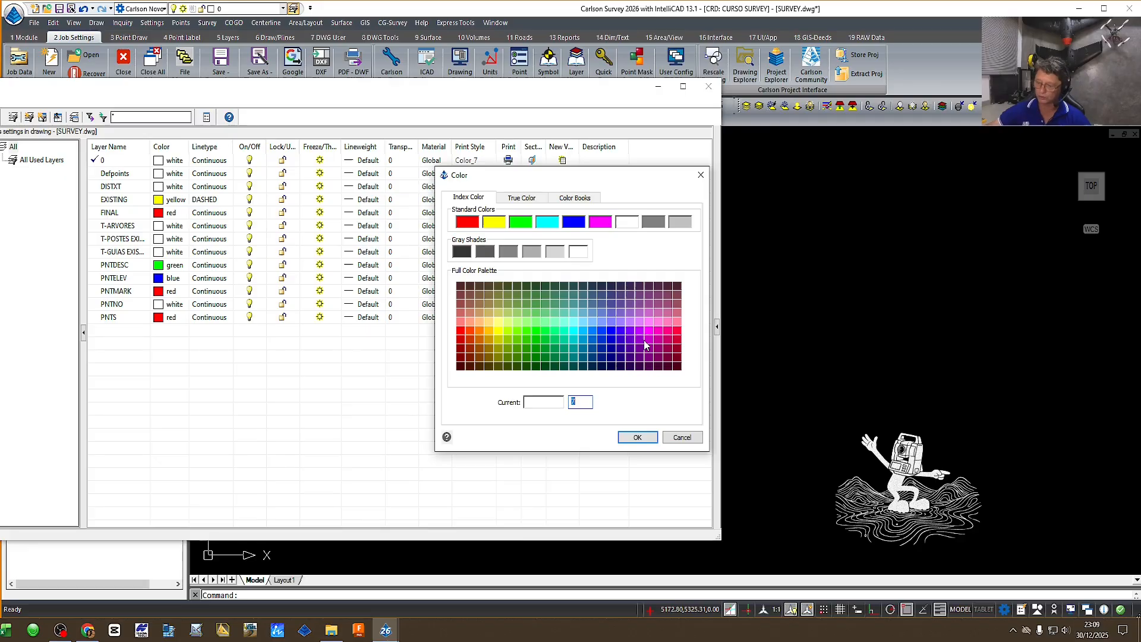
pyautogui.write('84')
pyautogui.press('Return')
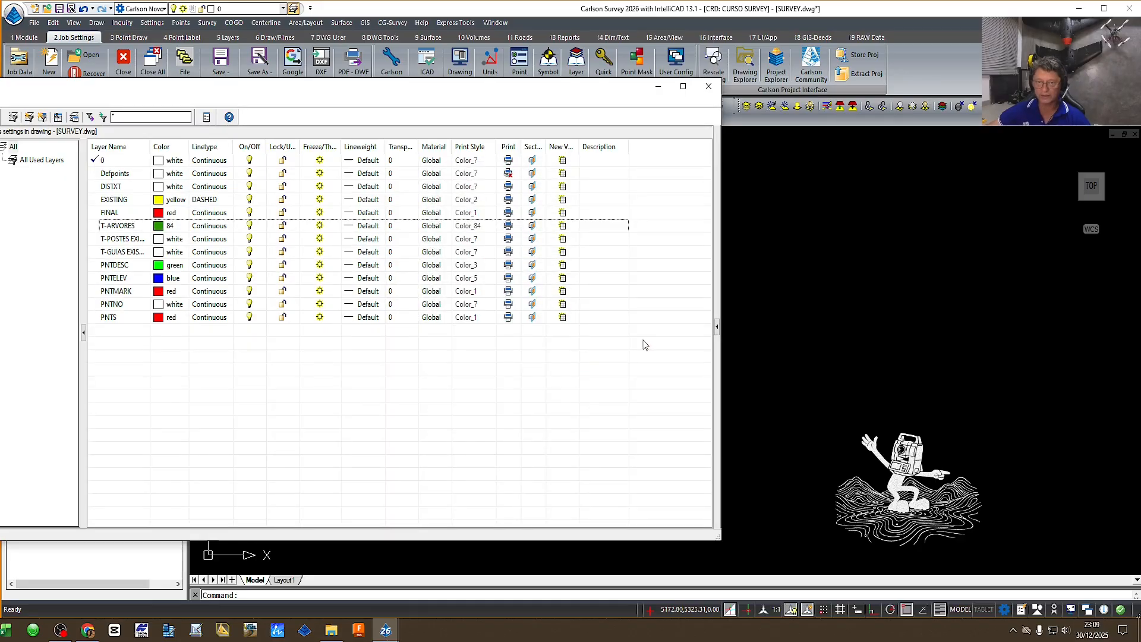
# Step: Set the color of the T-POSTES EXISTENTES layer to red, index color 1
pyautogui.click(158, 240)
pyautogui.write('1')
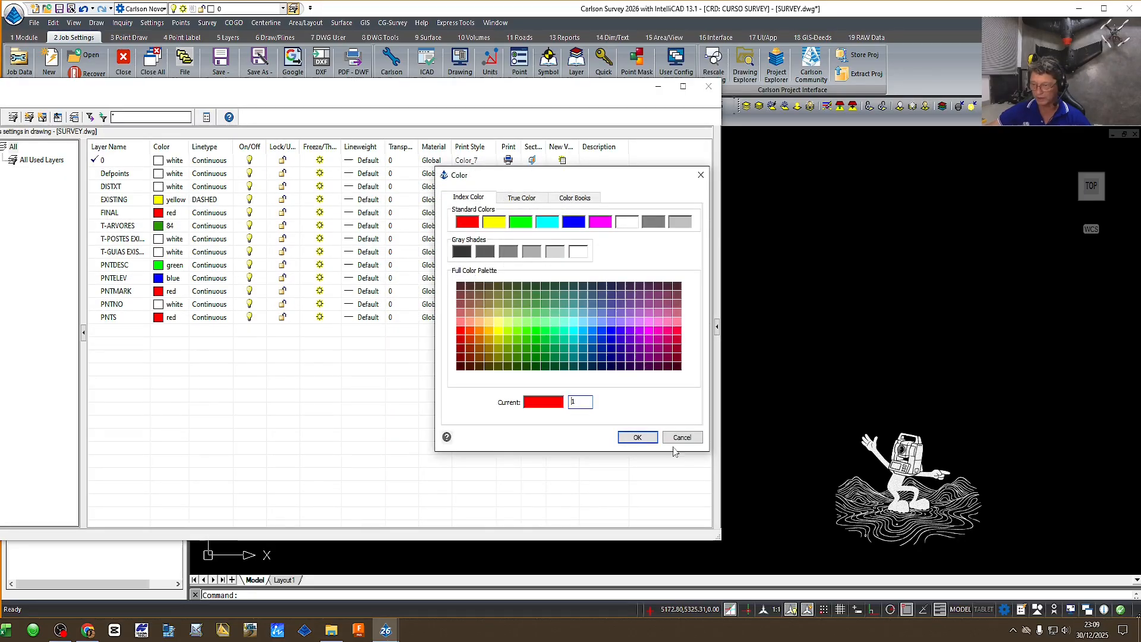
pyautogui.click(637, 438)
# Step: Set the color of the T-GUIAS layer to yellow, index color 2, and close the layer manager
pyautogui.click(156, 255)
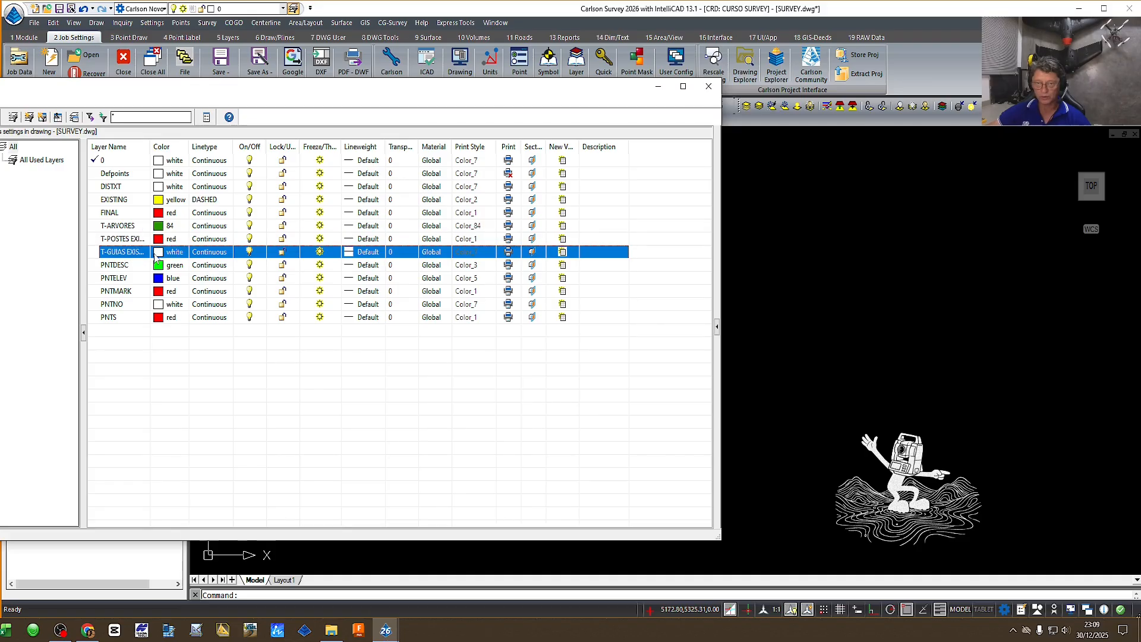
pyautogui.click(158, 252)
pyautogui.click(496, 223)
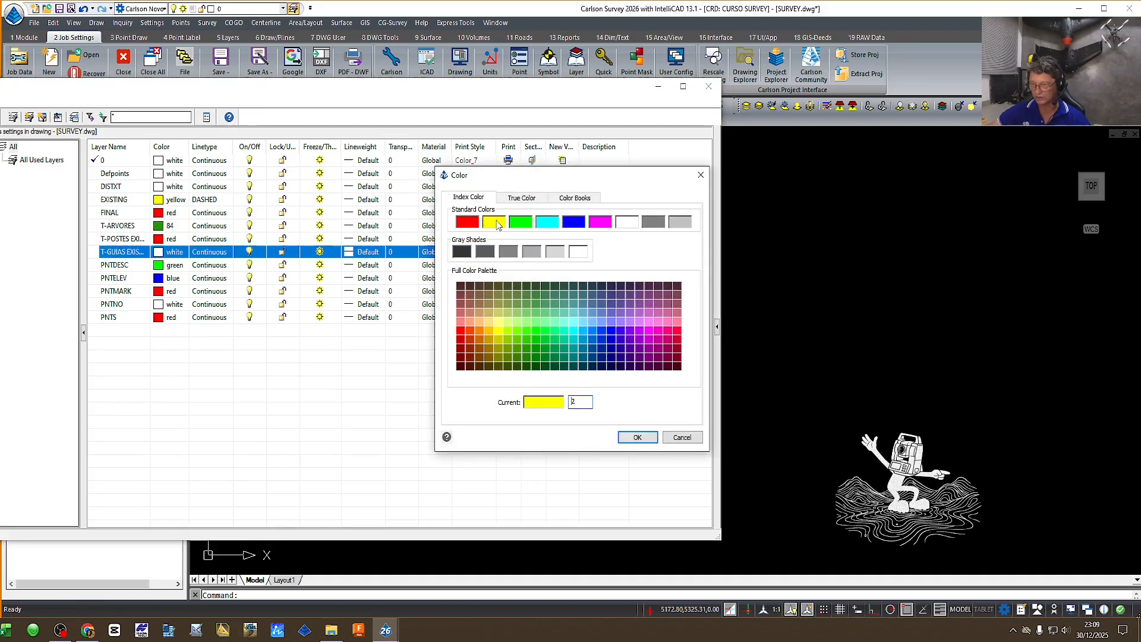
pyautogui.click(637, 437)
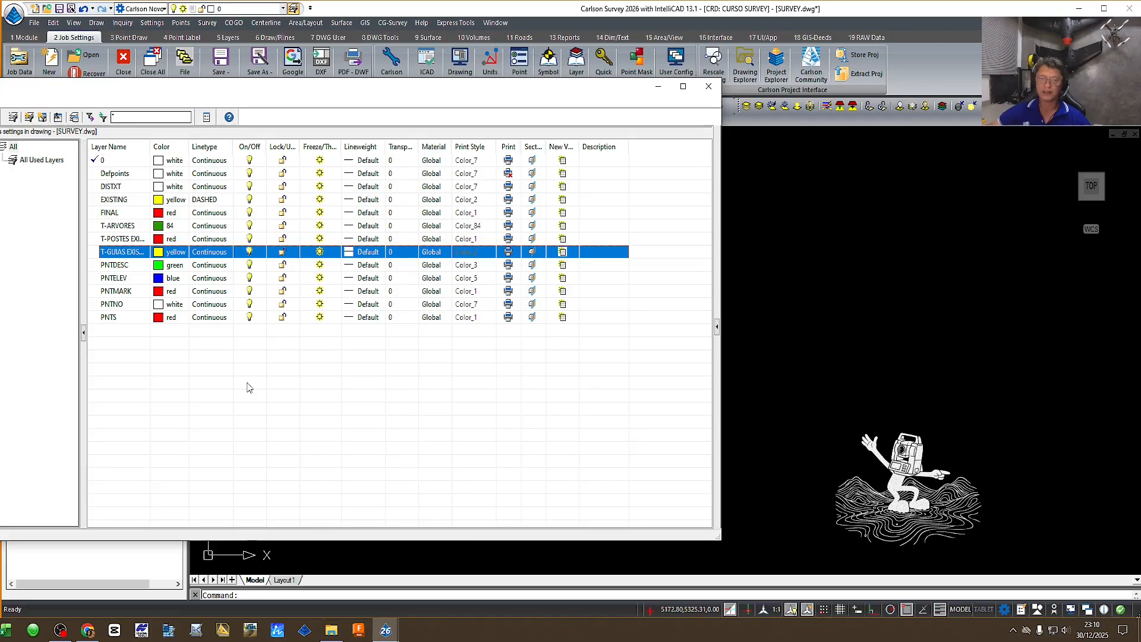
pyautogui.click(709, 86)
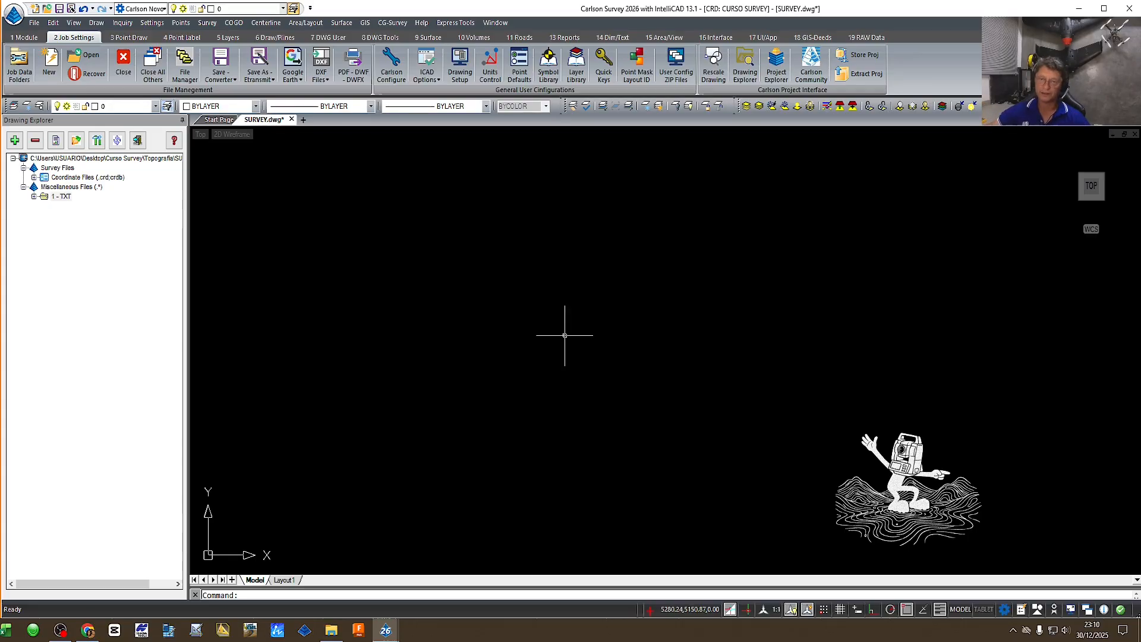
# Step: Start a new point group named Guias with the description Guias Existentes in the Point Group Manager
pyautogui.click(128, 38)
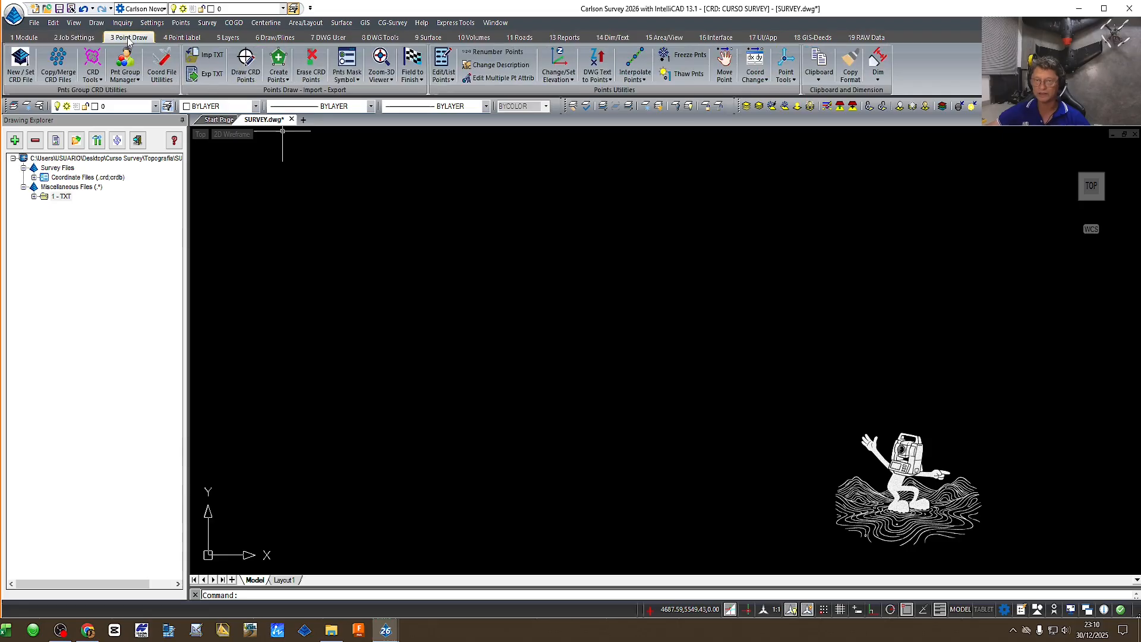
pyautogui.click(131, 80)
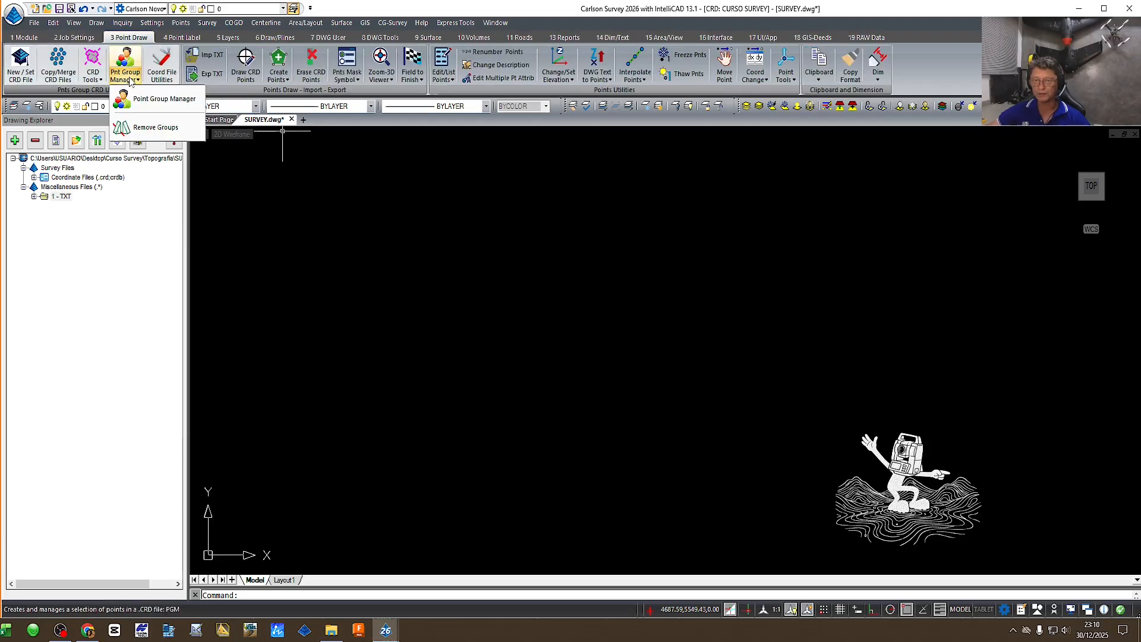
pyautogui.click(164, 101)
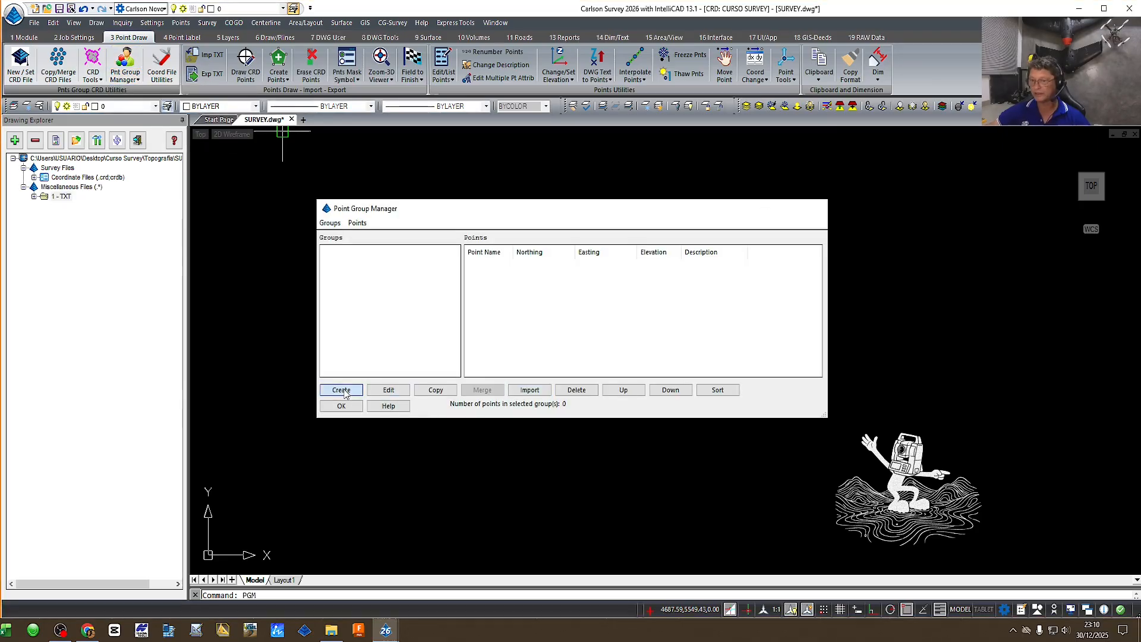
pyautogui.click(342, 391)
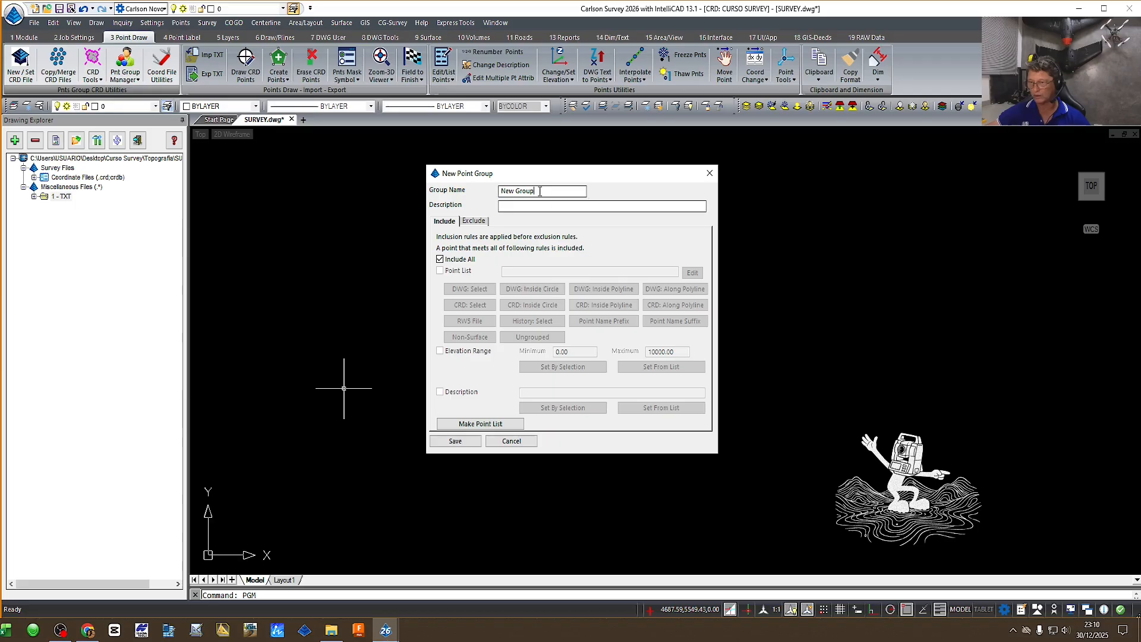
pyautogui.moveTo(540, 192); pyautogui.dragTo(294, 189)
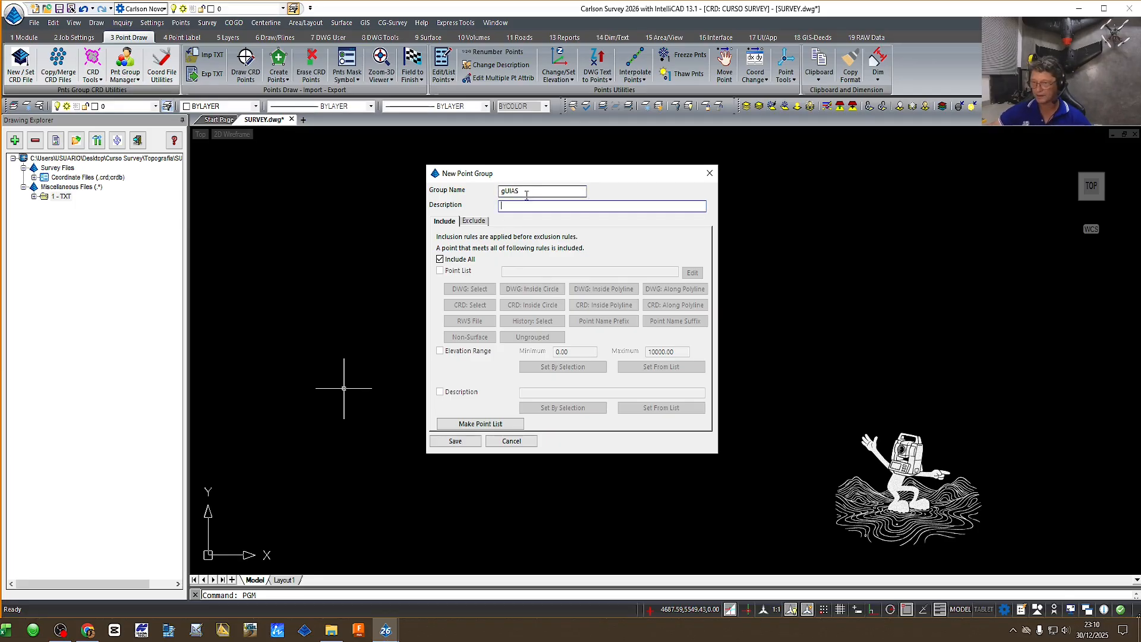
pyautogui.hotkey('shift', 'Tab')
pyautogui.write('Guias')
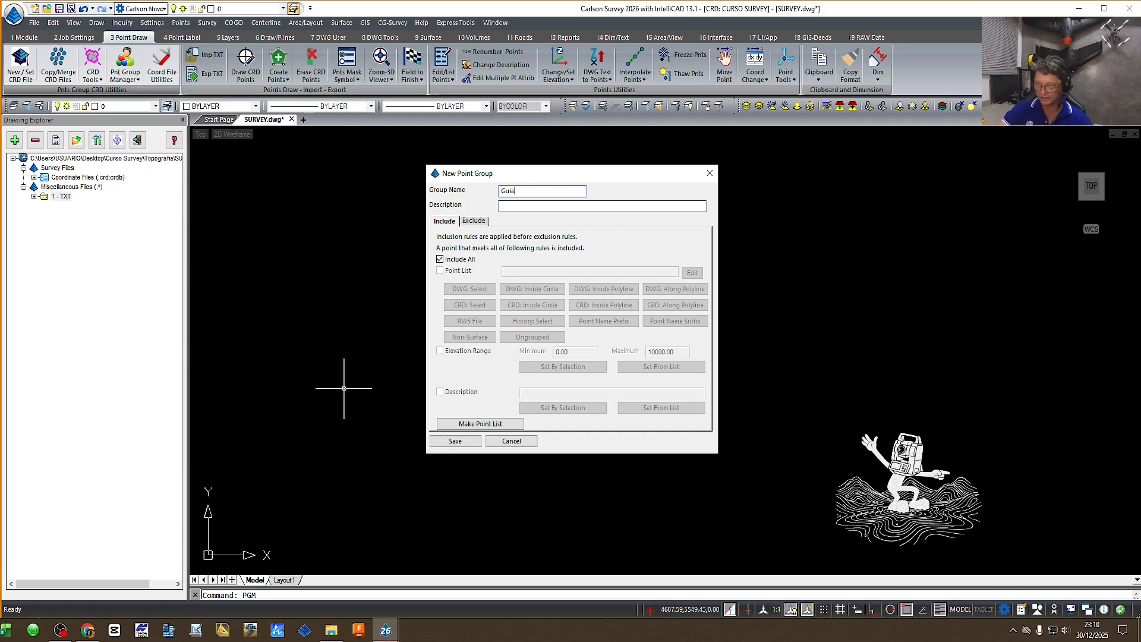
pyautogui.click(500, 206)
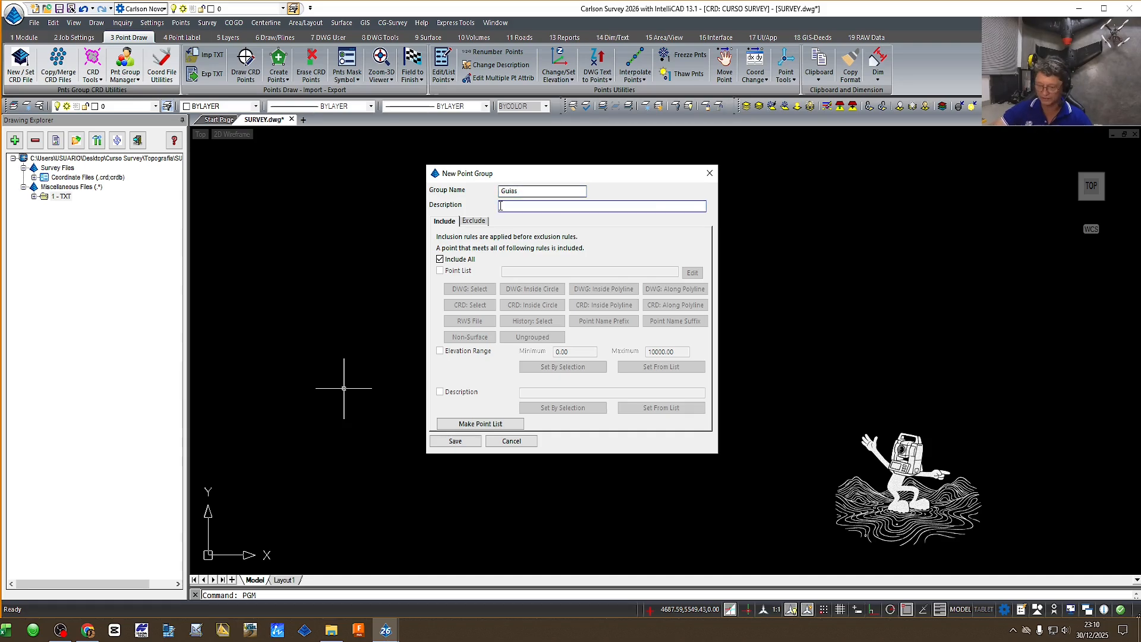
pyautogui.write('Guias Existene')
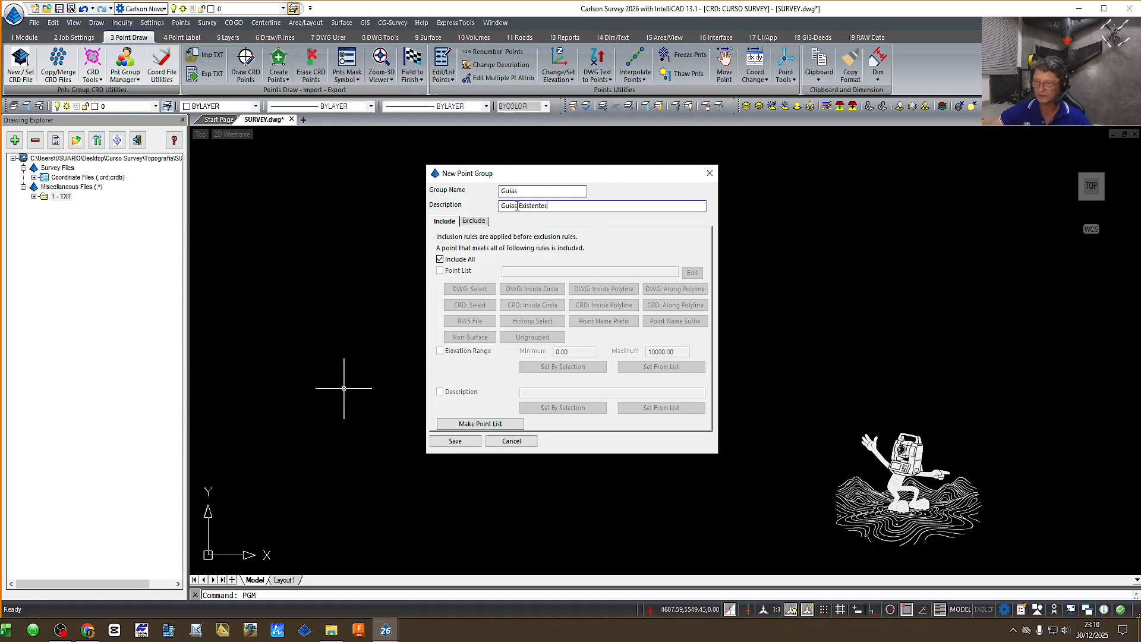
# Step: Limit the Guias group to points with the description GU instead of including all points
pyautogui.click(440, 260)
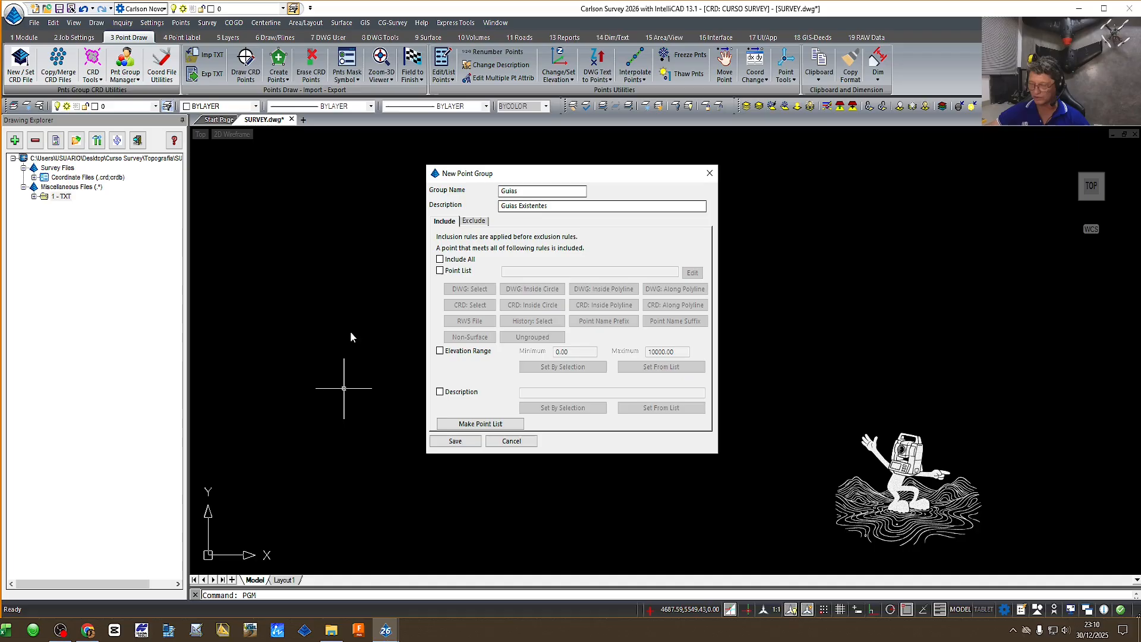
pyautogui.click(440, 393)
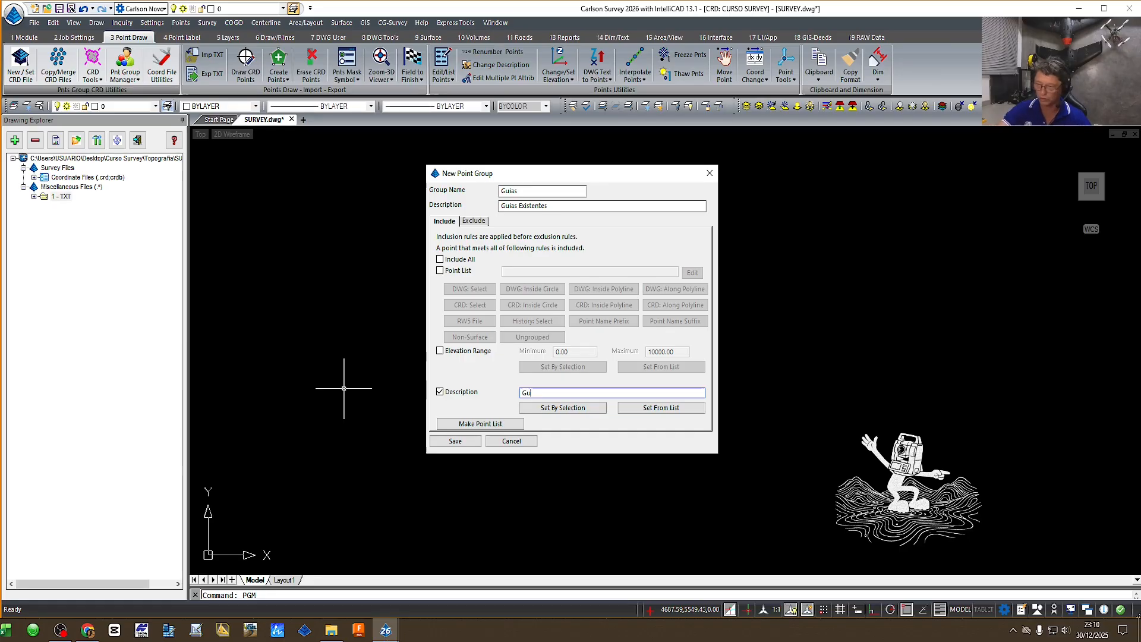
pyautogui.write('G')
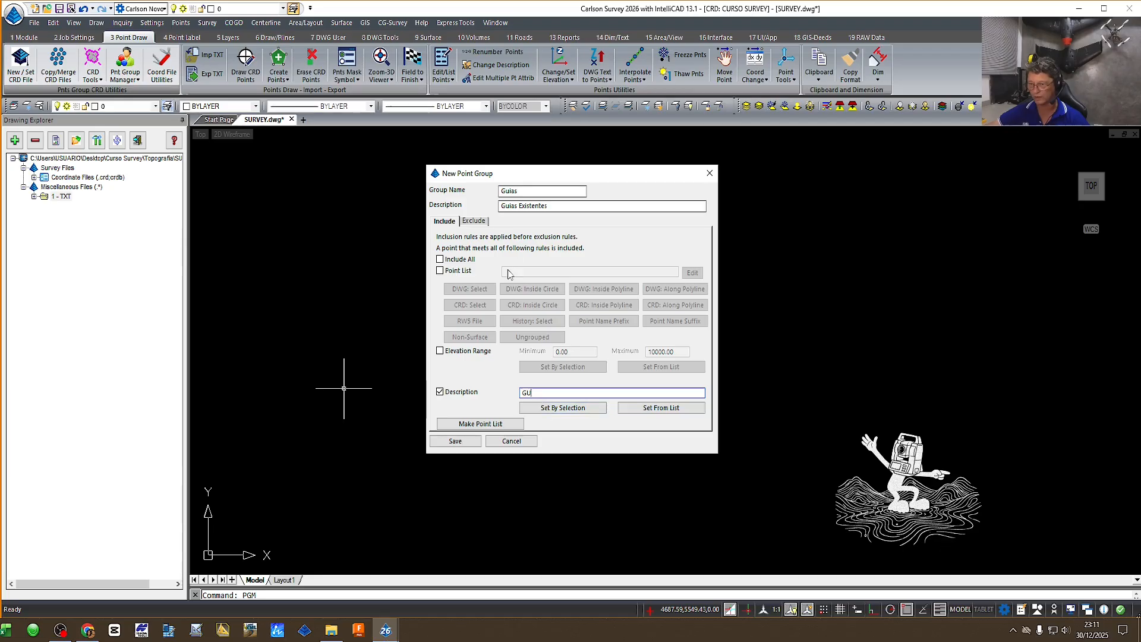
pyautogui.click(557, 410)
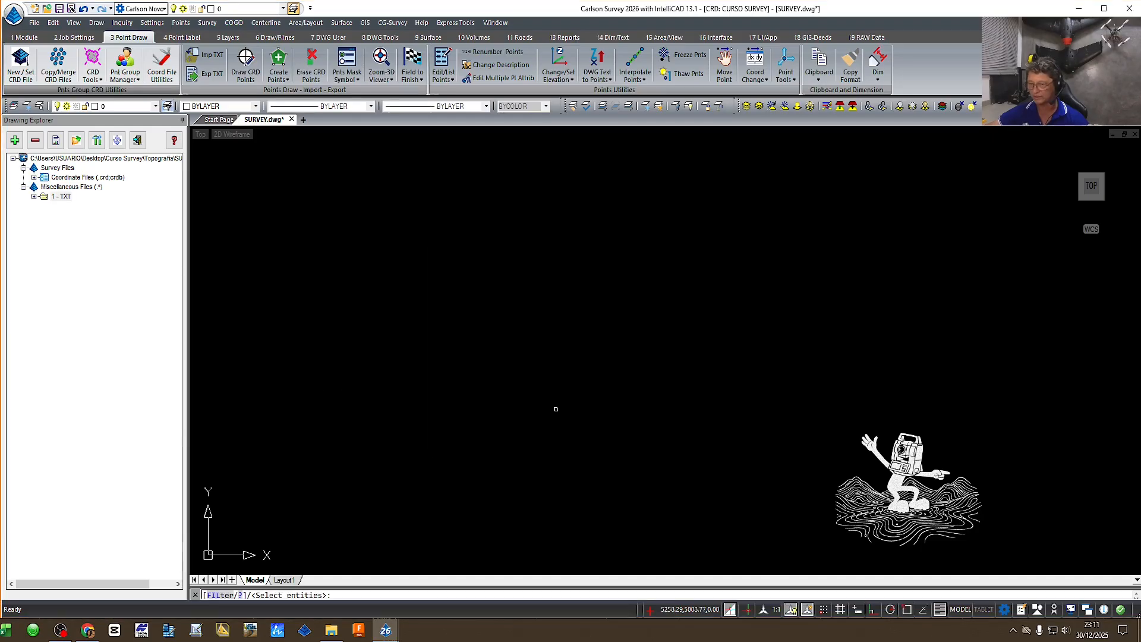
pyautogui.press('Return')
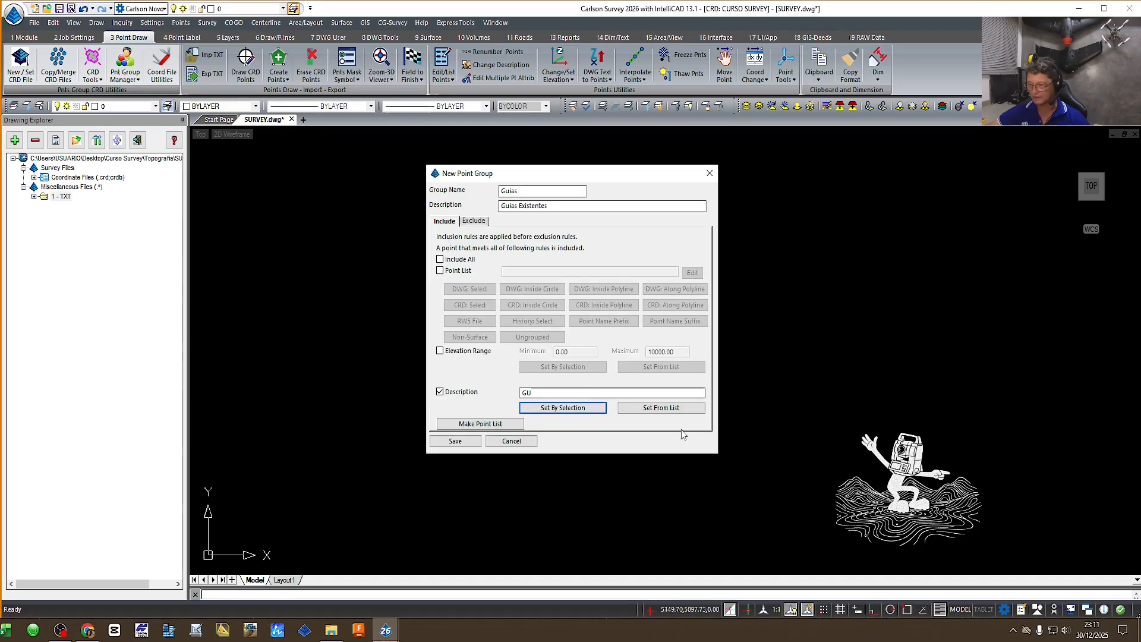
pyautogui.click(659, 408)
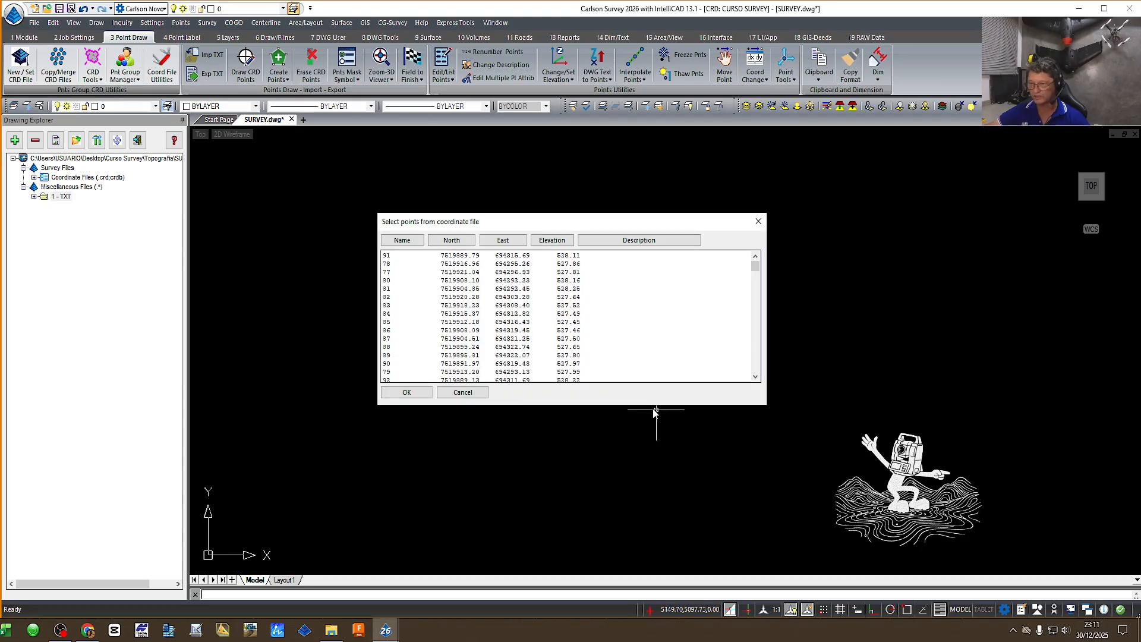
pyautogui.moveTo(755, 266)
pyautogui.mouseDown()
pyautogui.moveTo(755, 376)
pyautogui.moveTo(755, 265)
pyautogui.mouseUp()
pyautogui.click(462, 393)
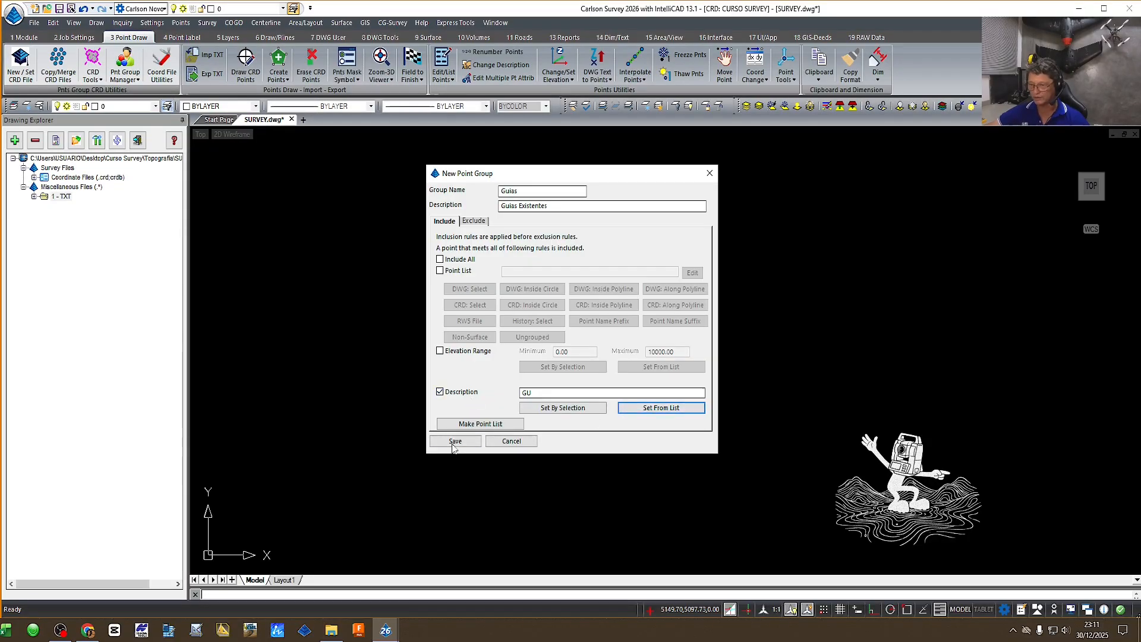
# Step: Save the Guias group and start another point group named POSTES with the description Postes Existentes
pyautogui.click(454, 442)
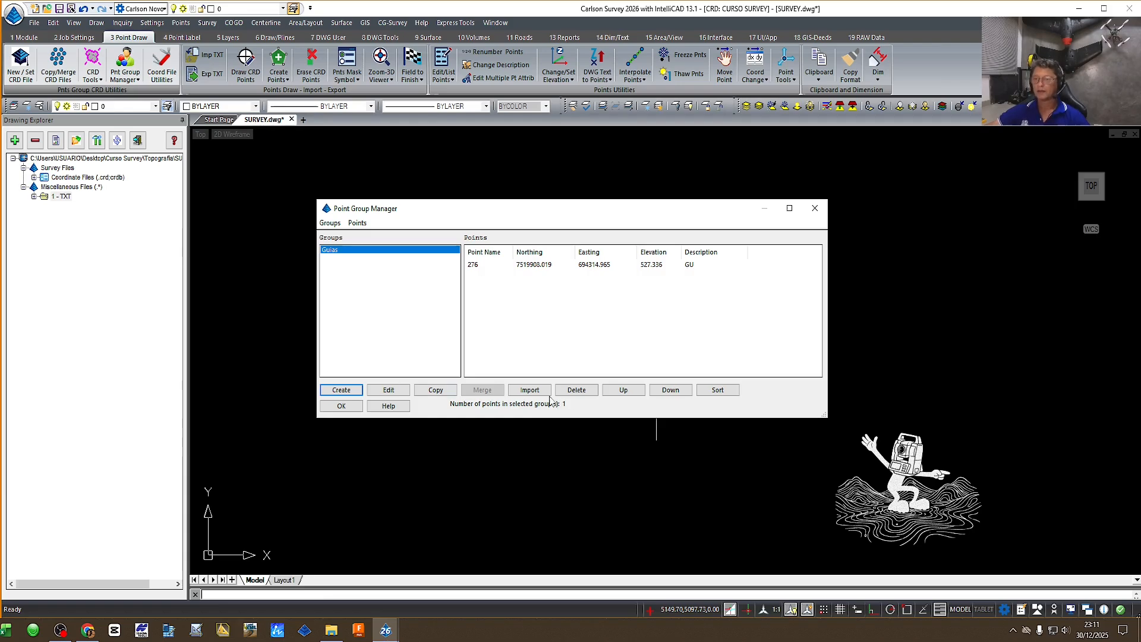
pyautogui.click(342, 389)
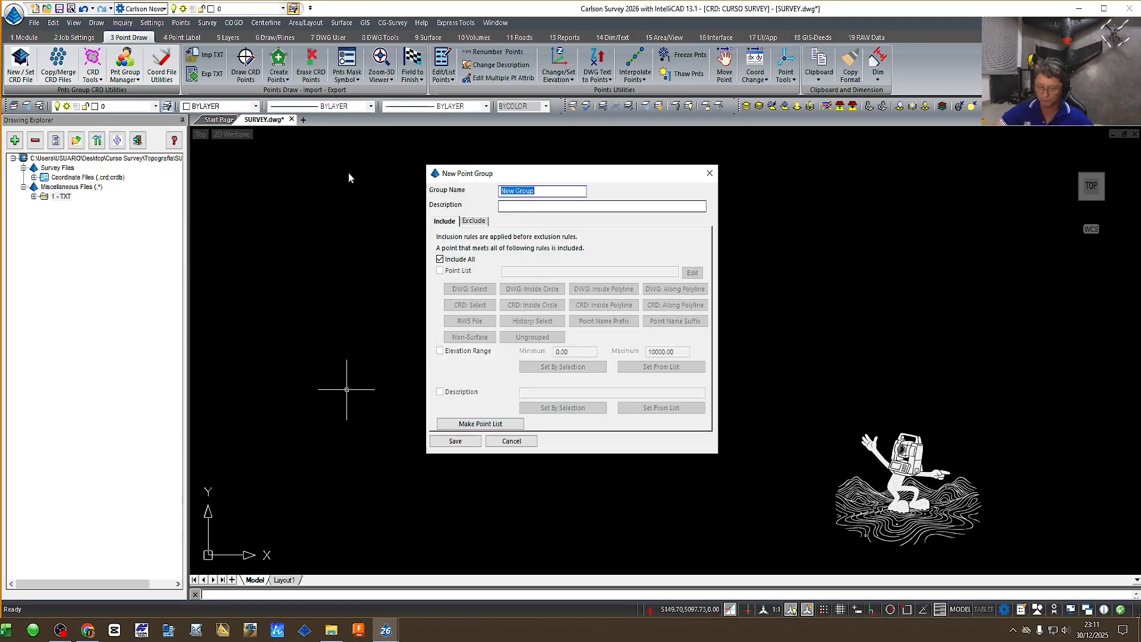
pyautogui.write('pOSTE')
pyautogui.press('BackSpace')
pyautogui.press('BackSpace')
pyautogui.press('BackSpace')
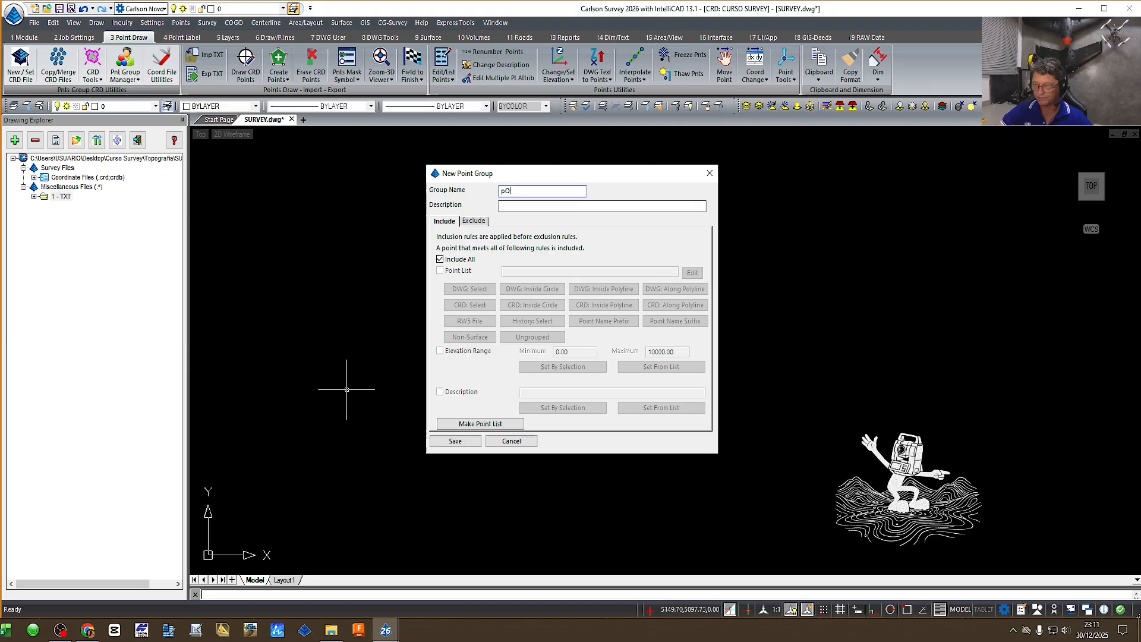
pyautogui.write('Postes')
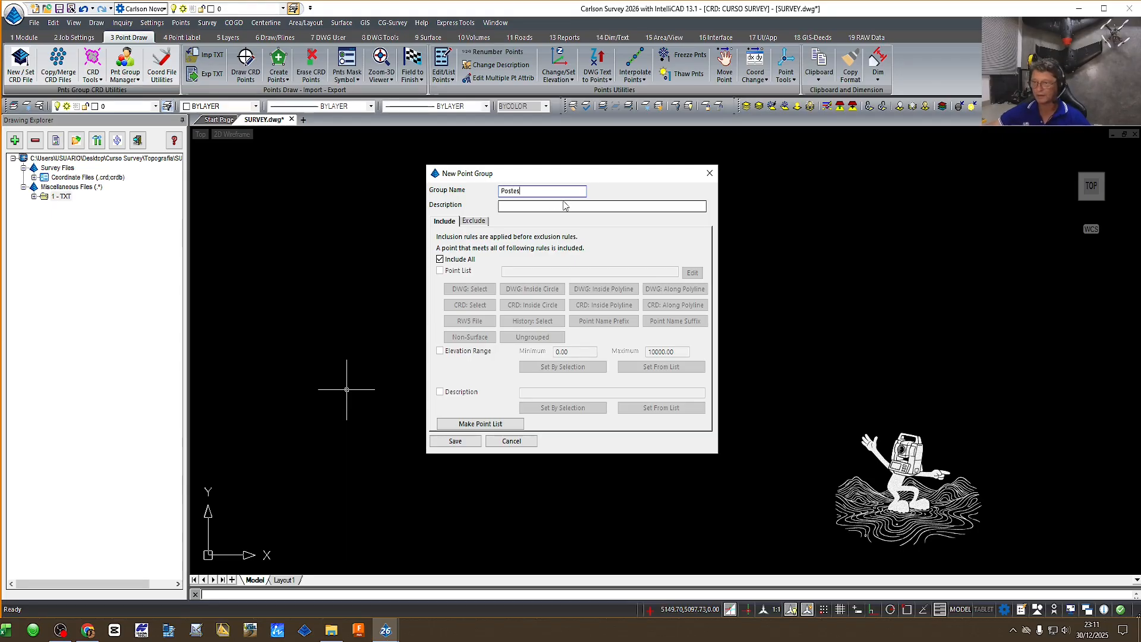
pyautogui.press('BackSpace')
pyautogui.press('BackSpace')
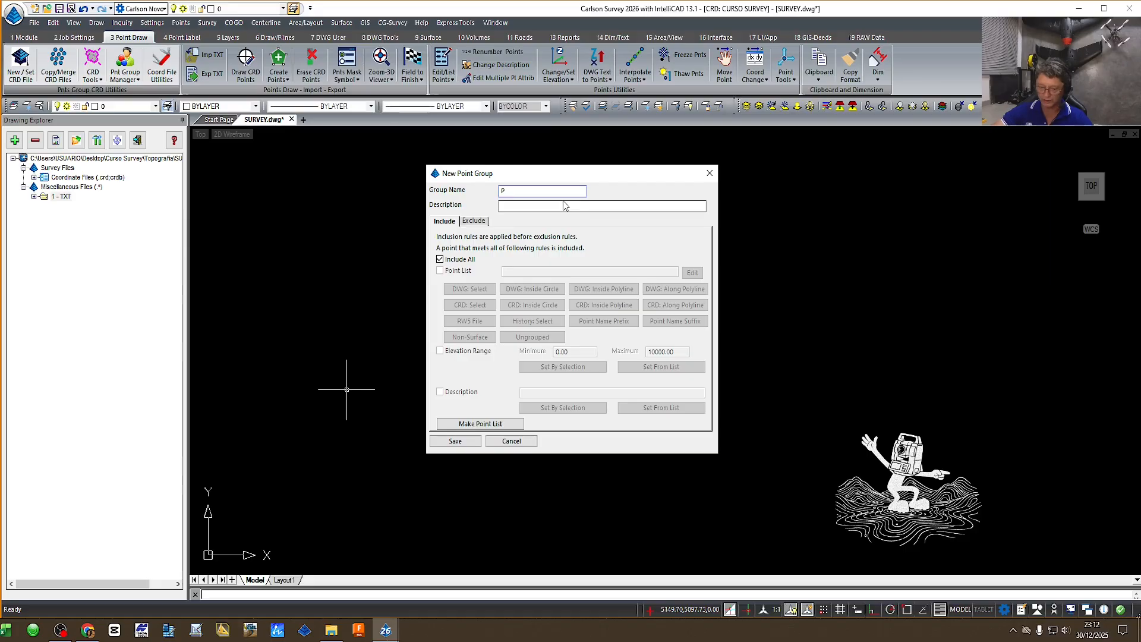
pyautogui.write('OSTES')
pyautogui.write('Postes Exikstentes')
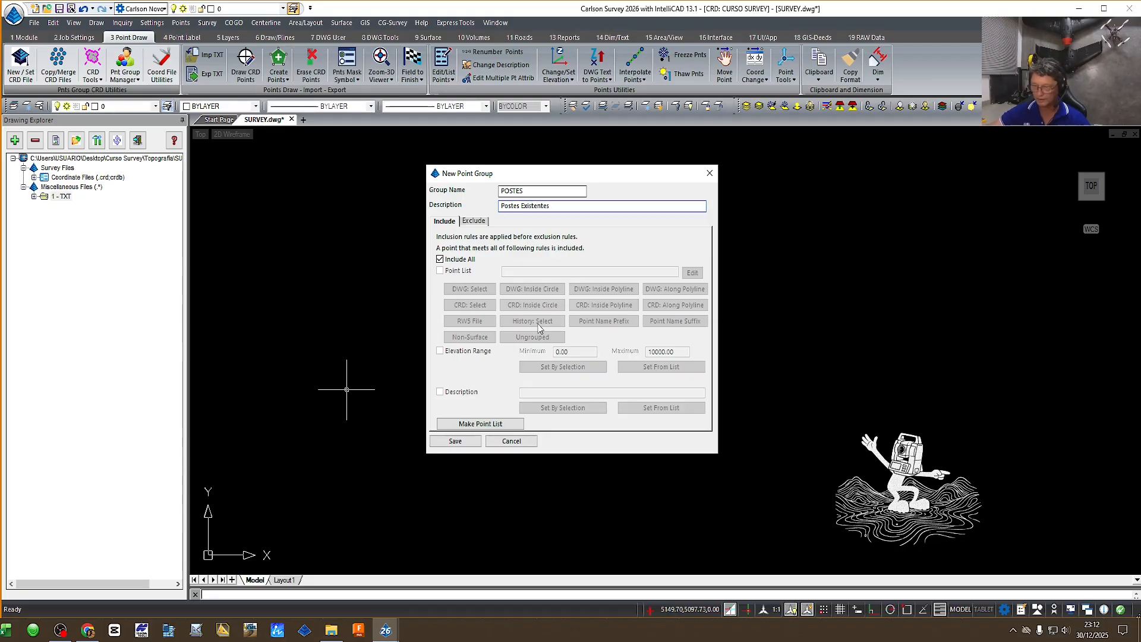
# Step: Include only points with the description PO instead of all points, and save the POSTES group
pyautogui.click(440, 259)
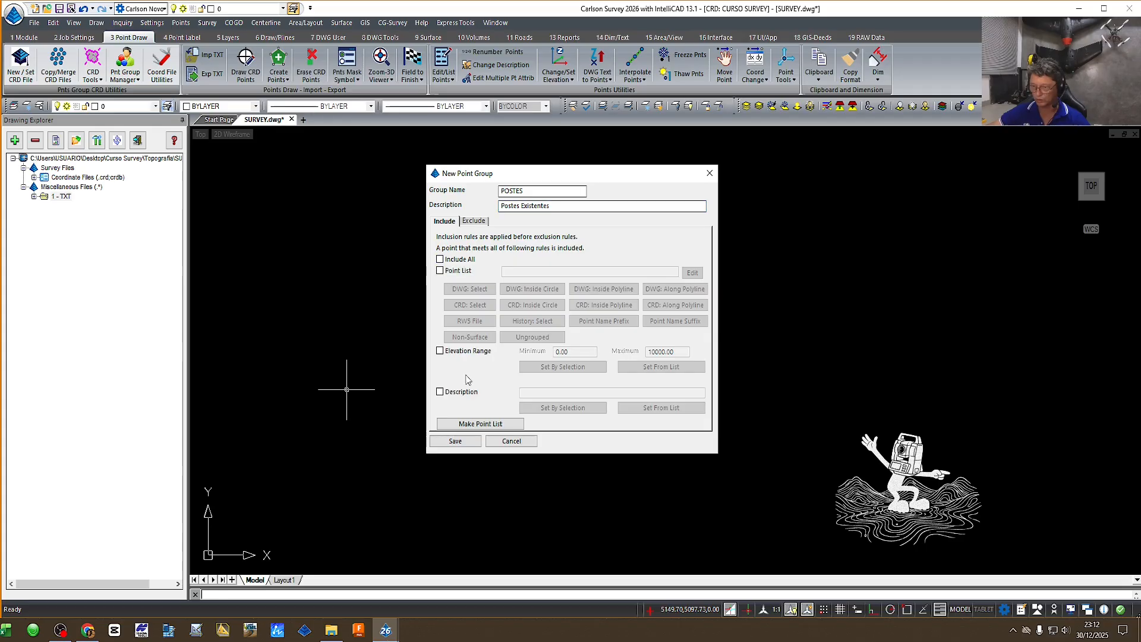
pyautogui.click(461, 393)
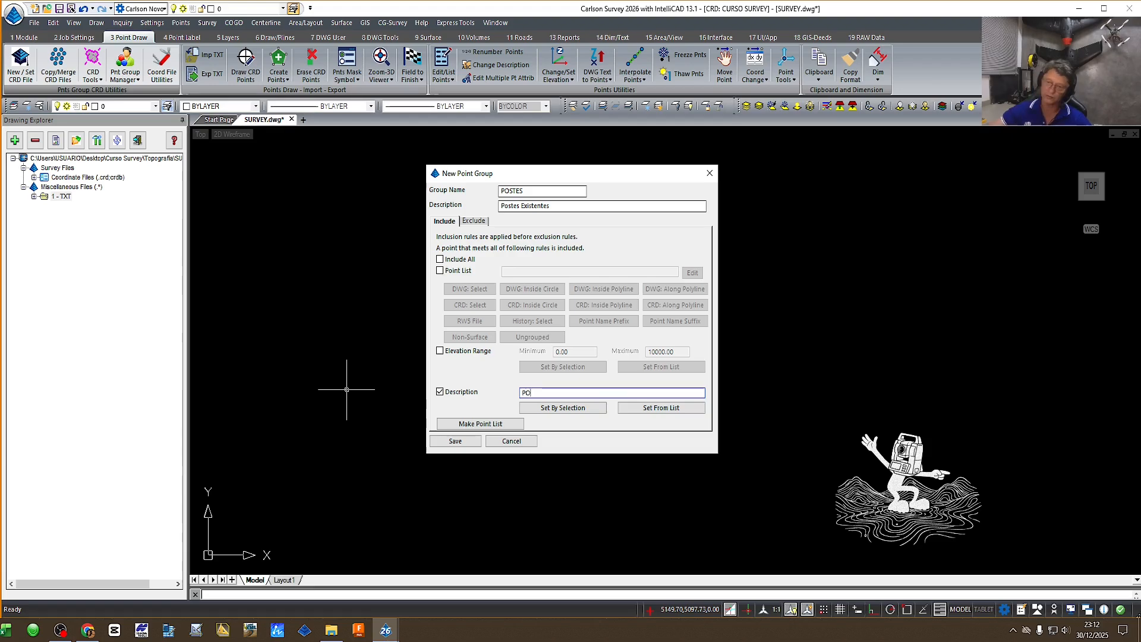
pyautogui.click(458, 443)
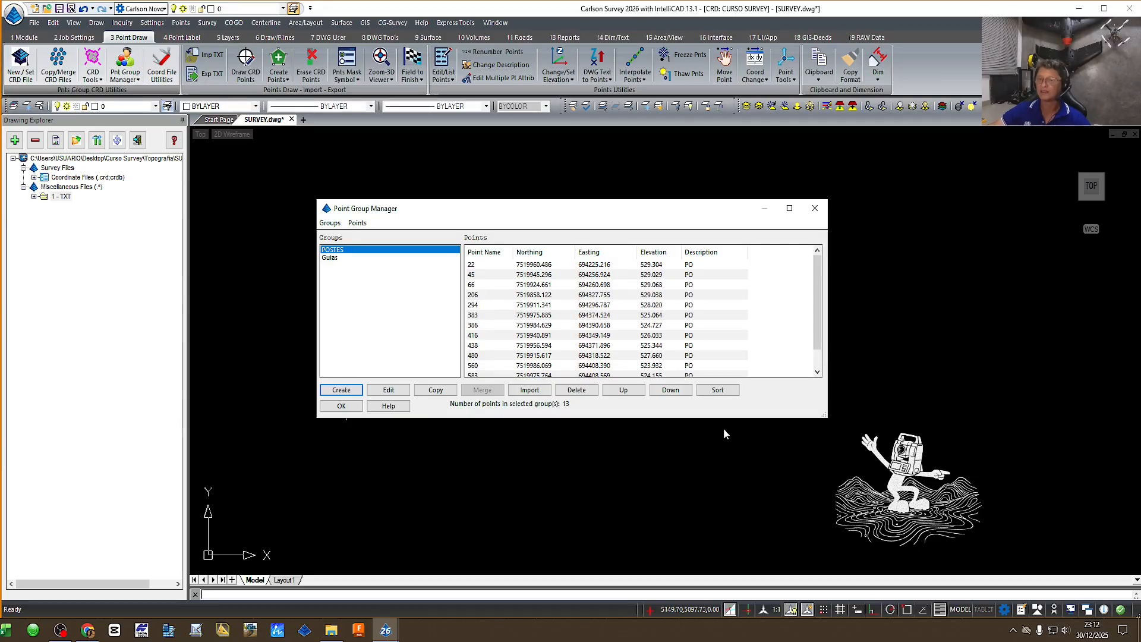
# Step: Start a third point group named ARVORES
pyautogui.click(336, 394)
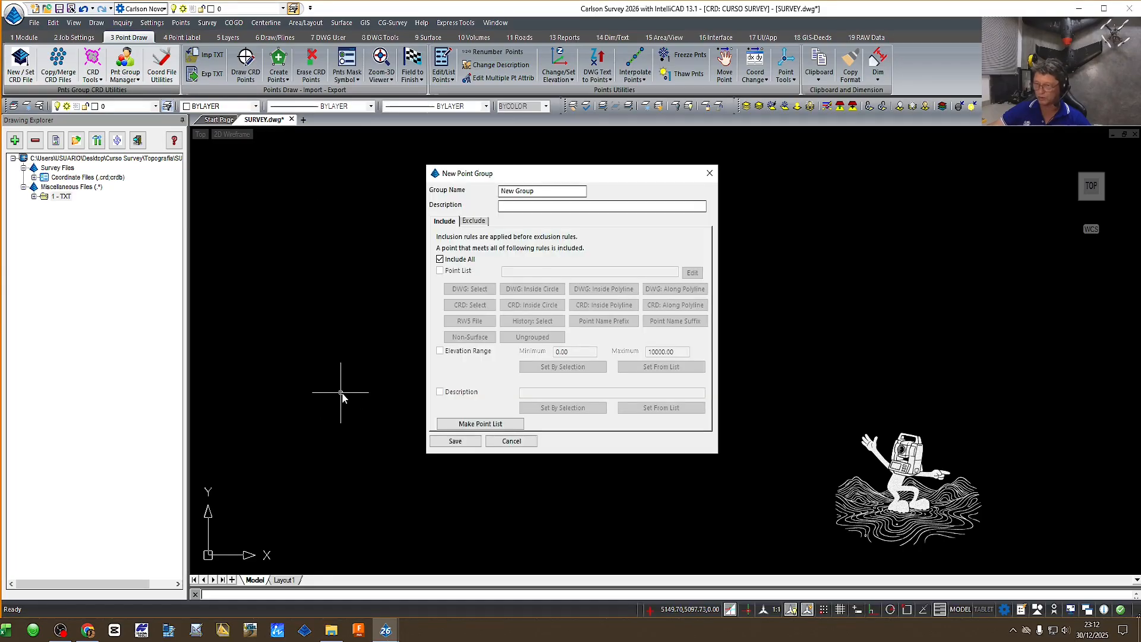
pyautogui.moveTo(543, 193); pyautogui.dragTo(416, 184)
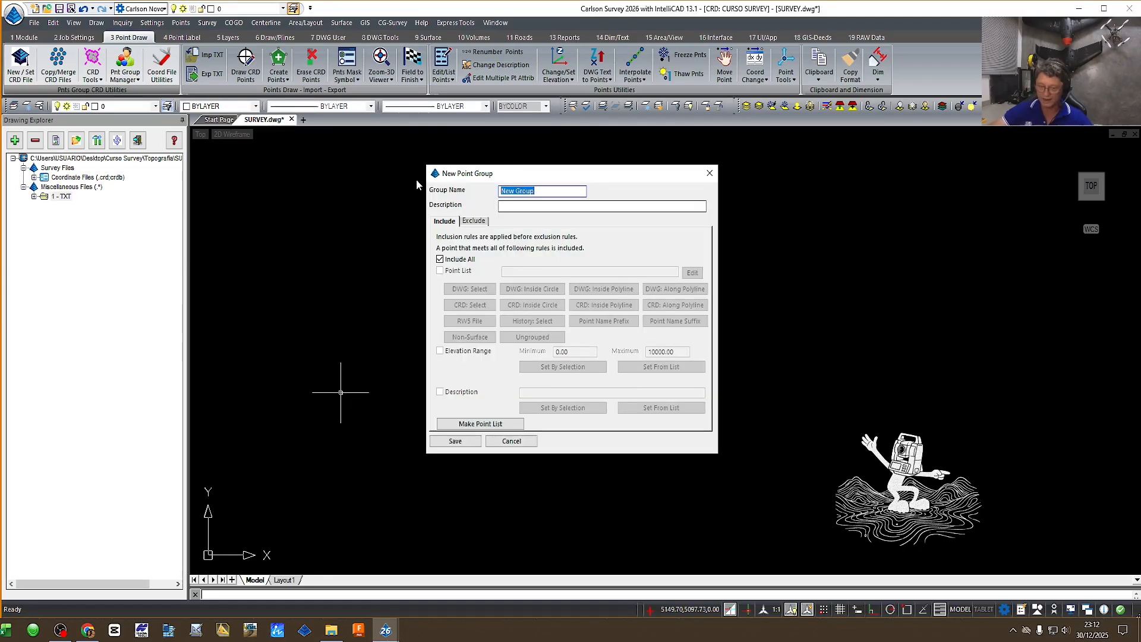
pyautogui.write('arv')
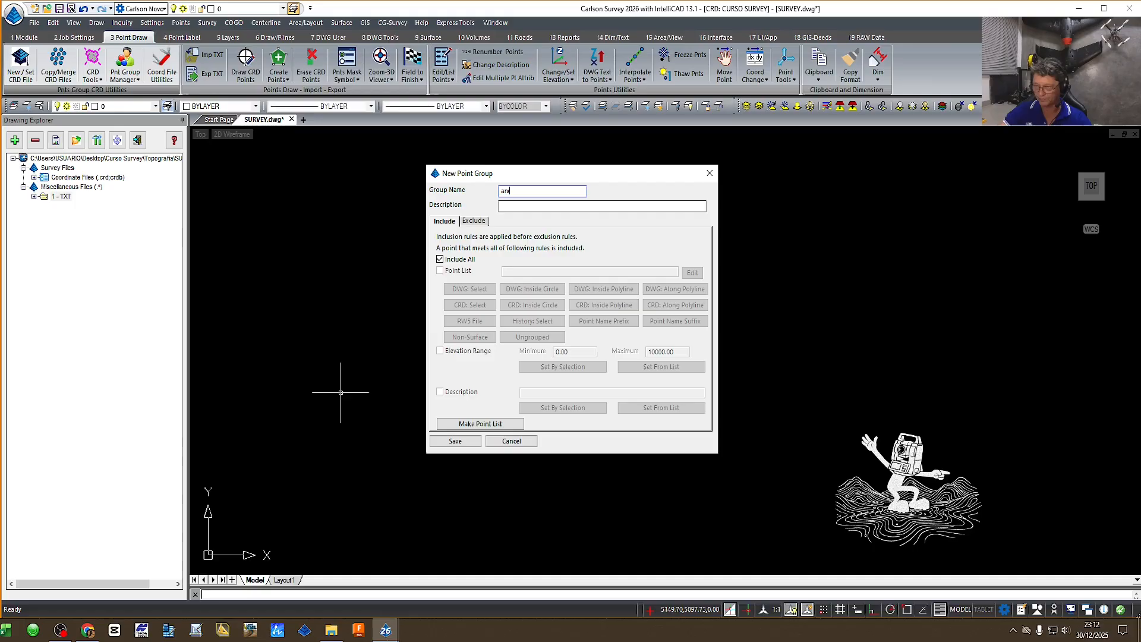
pyautogui.write('RES')
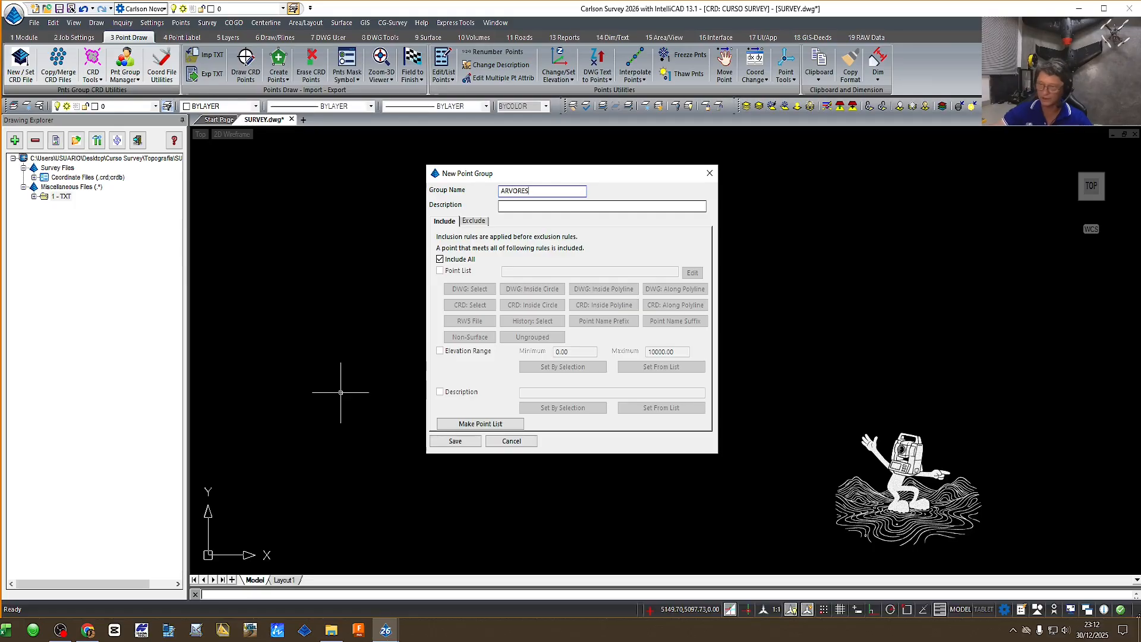
# Step: Limit the ARVORES group to points with the description ARV instead of including all points
pyautogui.click(440, 259)
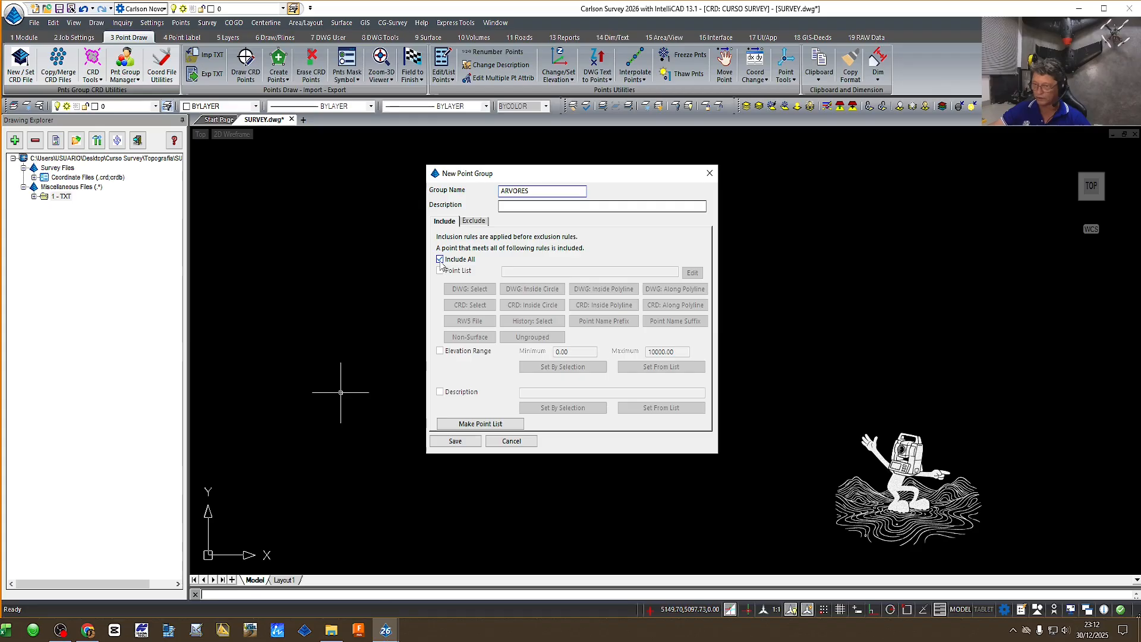
pyautogui.click(440, 391)
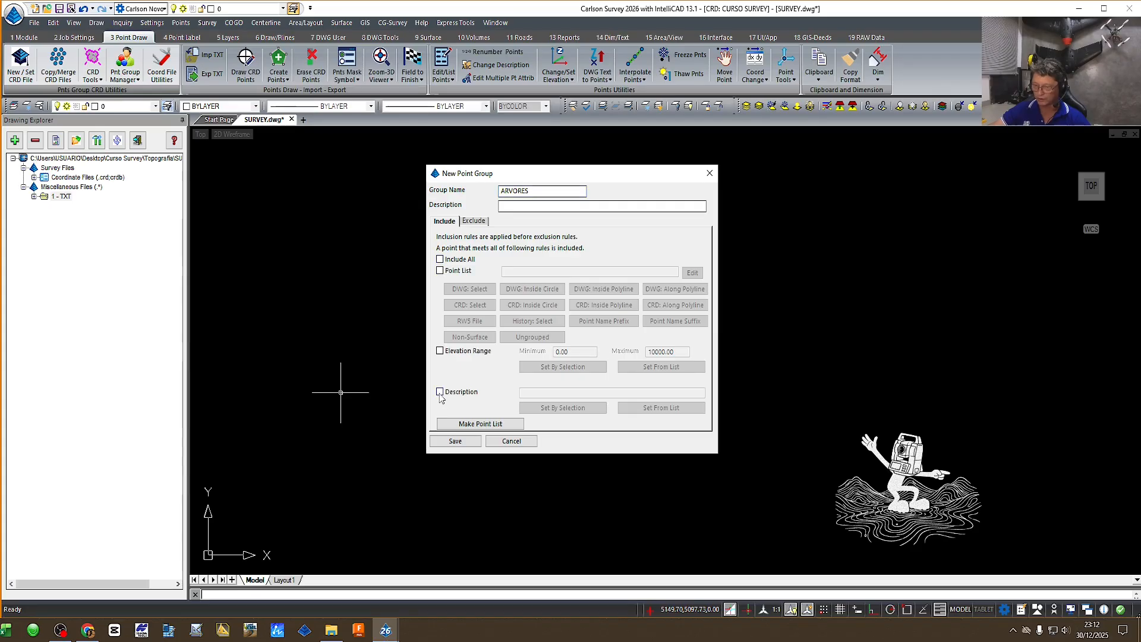
pyautogui.click(537, 393)
pyautogui.write('ARV')
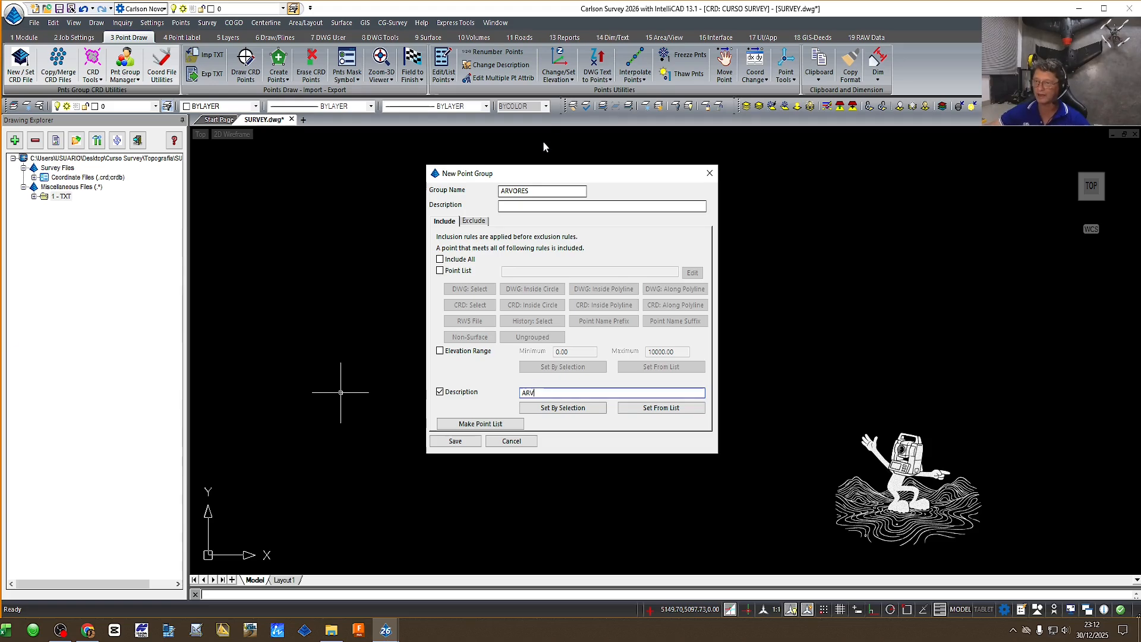
# Step: Give the ARVORES group the description ARVORES EXISTENTES, save it, and close the point group manager
pyautogui.click(509, 205)
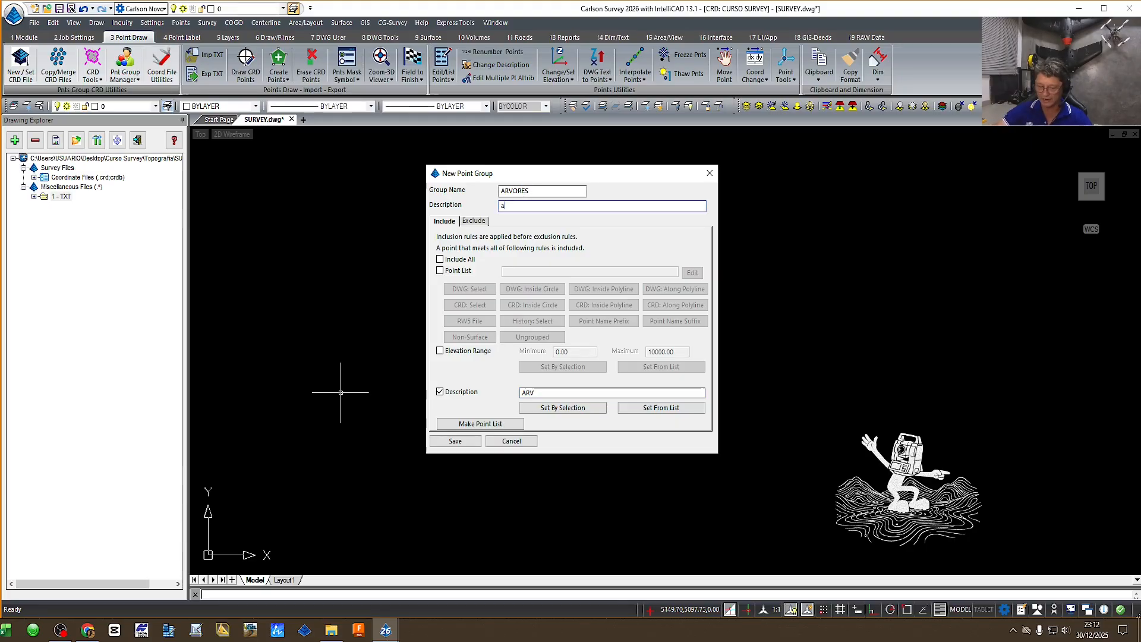
pyautogui.write('aRVORES')
pyautogui.press('BackSpace')
pyautogui.press('BackSpace')
pyautogui.press('BackSpace')
pyautogui.press('BackSpace')
pyautogui.press('BackSpace')
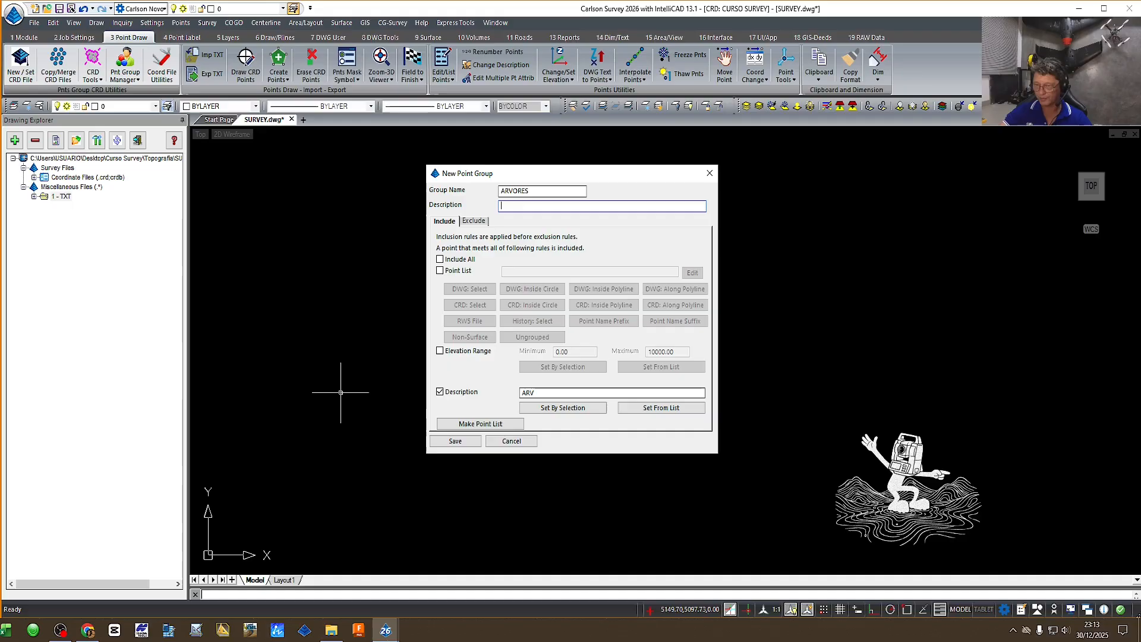
pyautogui.write('rAR')
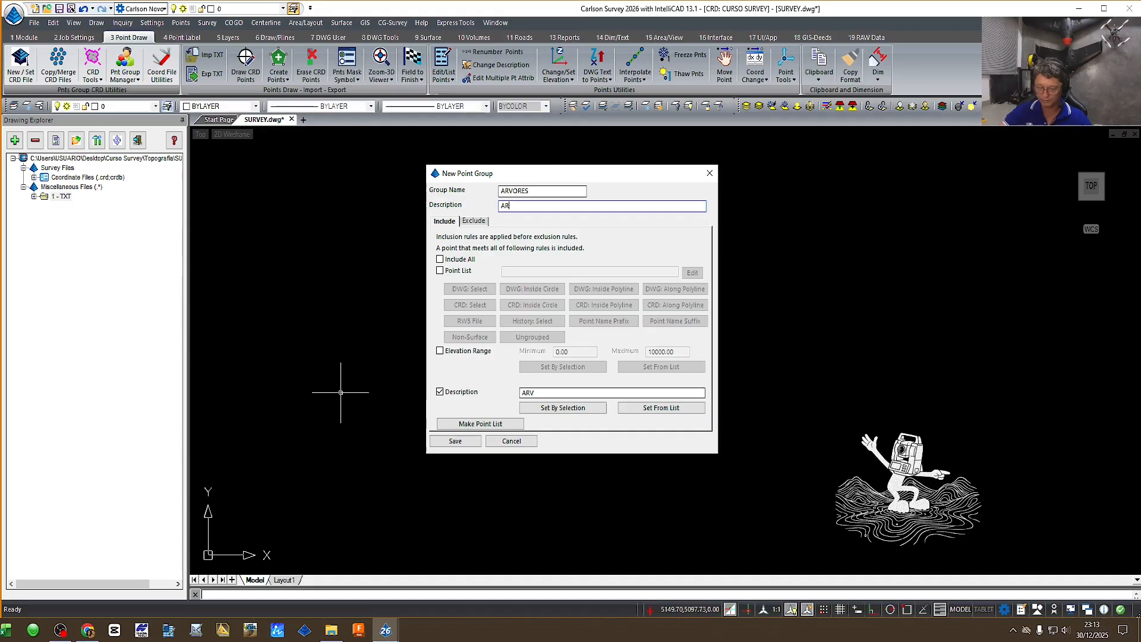
pyautogui.write('VORES EXISTEN')
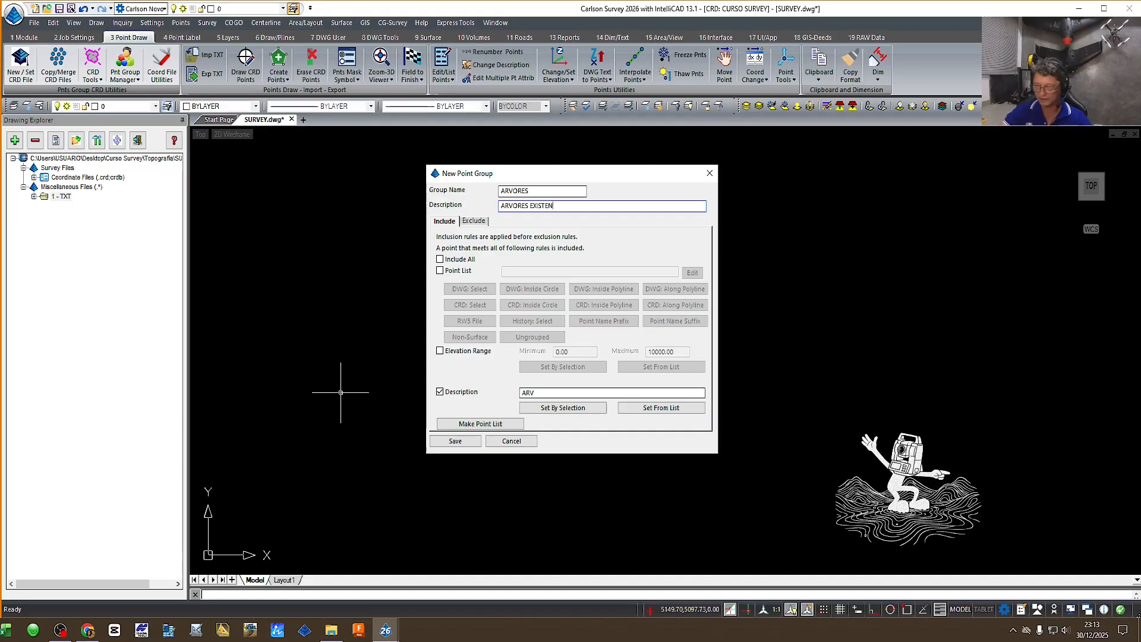
pyautogui.write('TES')
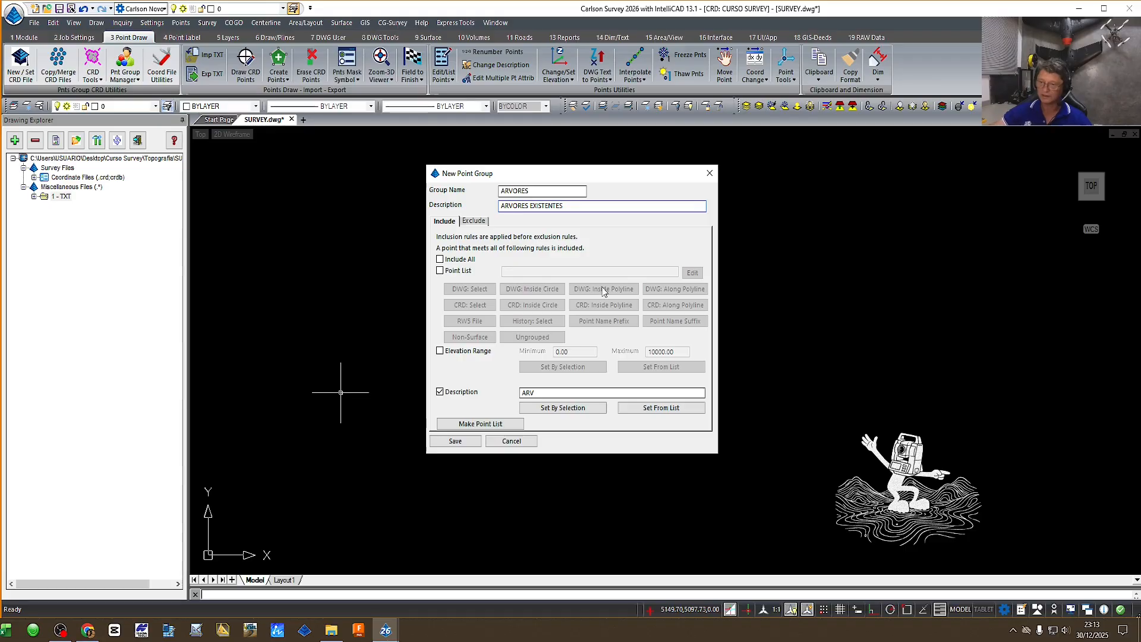
pyautogui.click(456, 441)
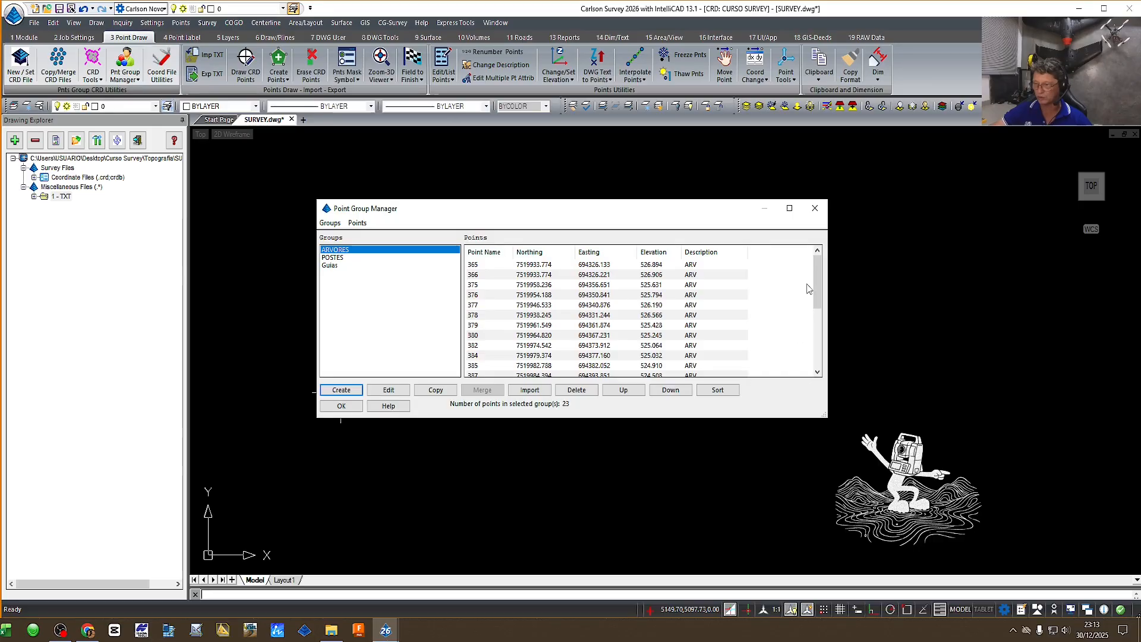
pyautogui.moveTo(819, 274)
pyautogui.mouseDown()
pyautogui.moveTo(819, 330)
pyautogui.moveTo(819, 274)
pyautogui.mouseUp()
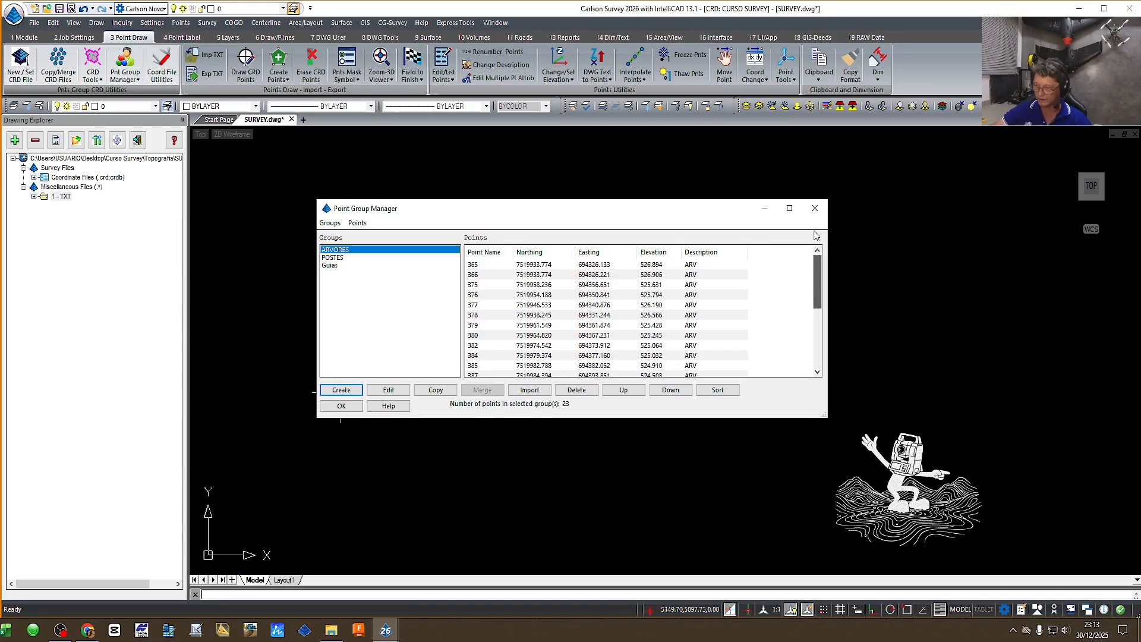
pyautogui.click(336, 406)
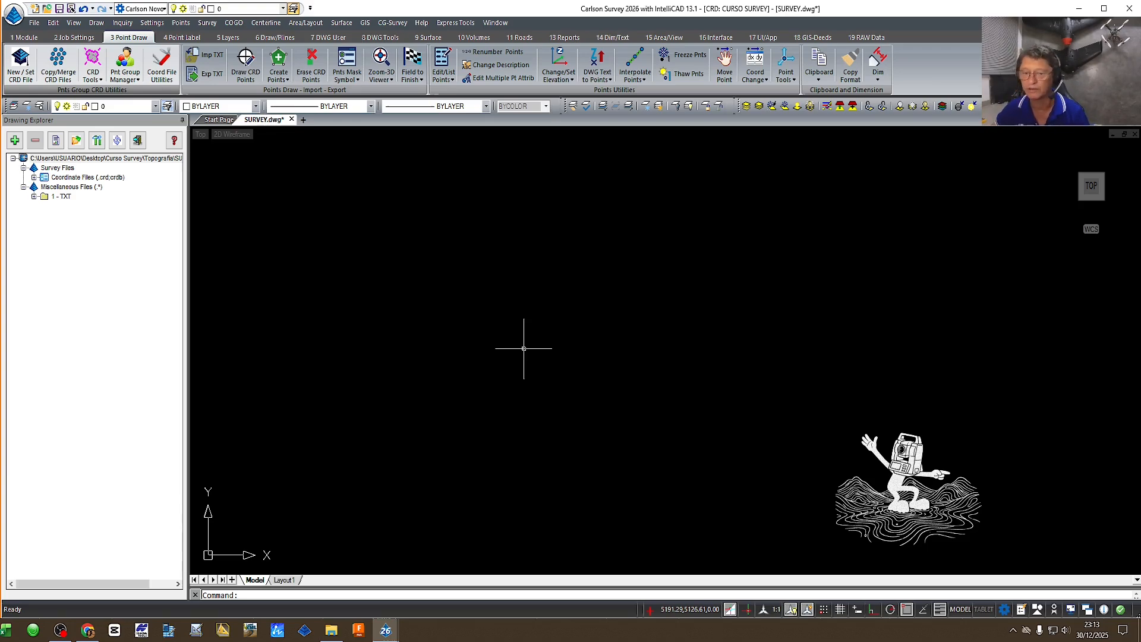
# Step: Switch to the YouTube channel in Chrome and open the video 2 - SETTINGS, SCALES,CRD e IMPORT TXT, muted and paused
pyautogui.click(89, 631)
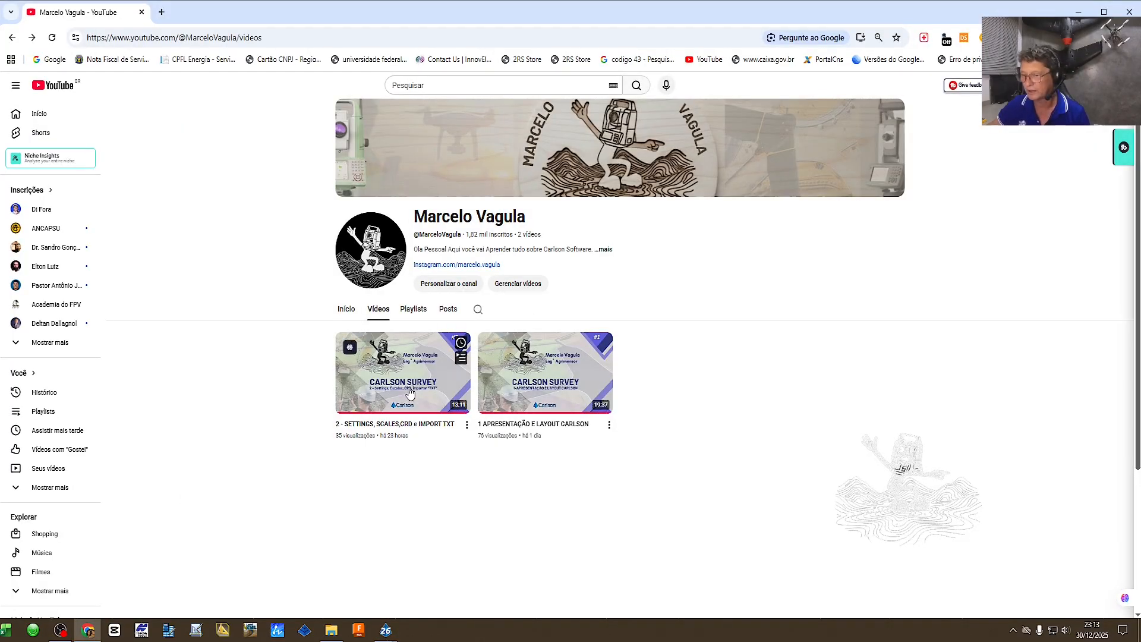
pyautogui.moveTo(410, 393)
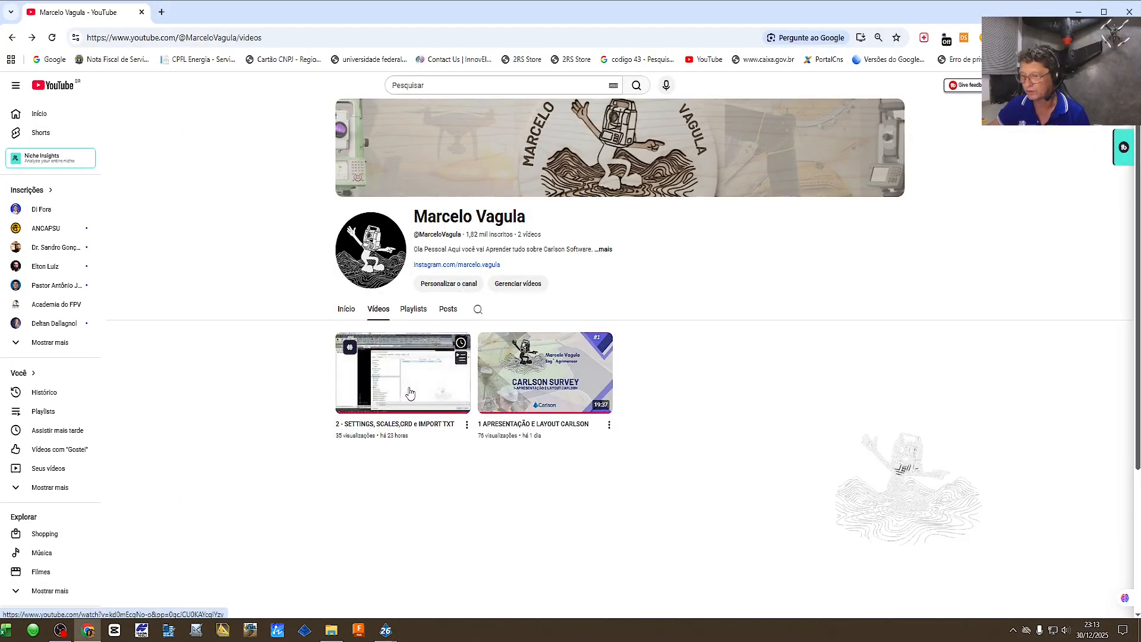
pyautogui.click(574, 383)
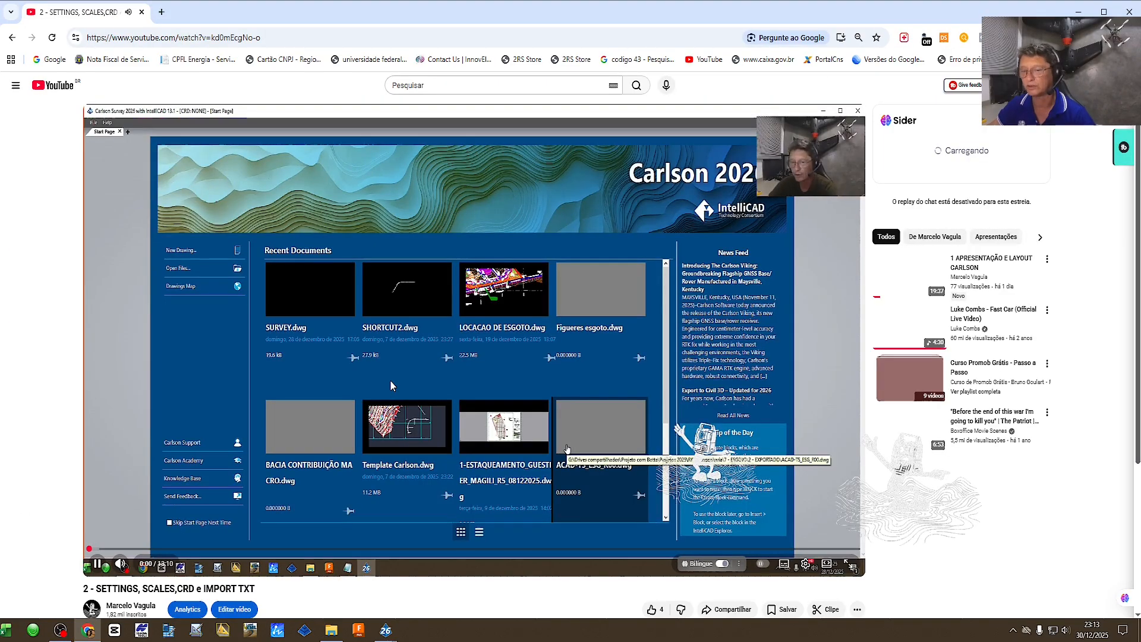
pyautogui.scroll(-2, 379, 355)
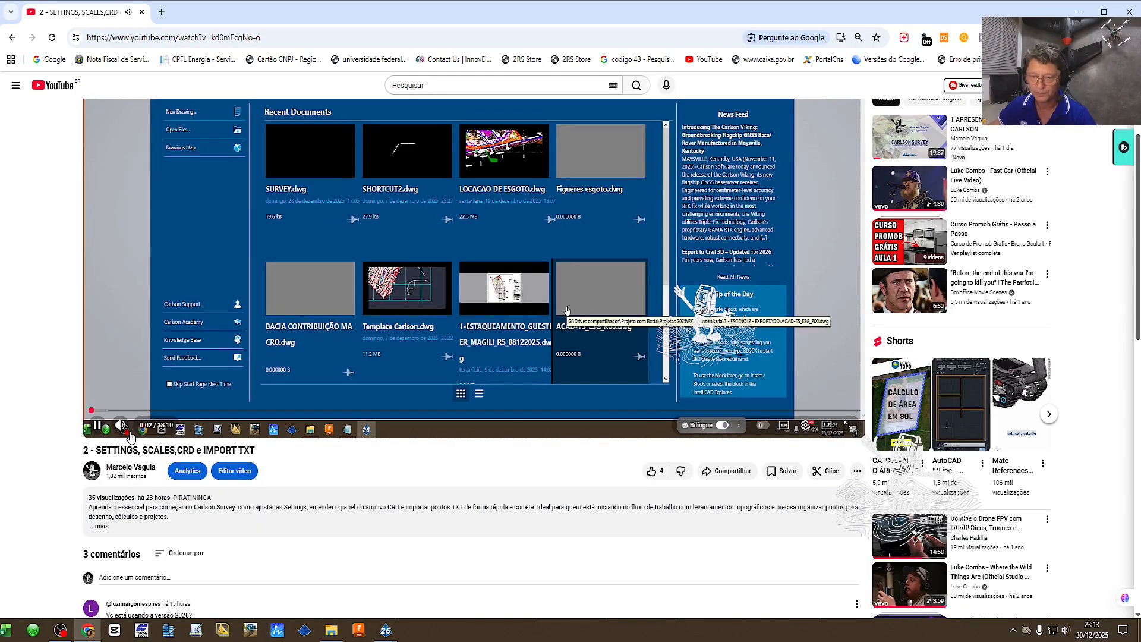
pyautogui.click(121, 428)
pyautogui.click(98, 428)
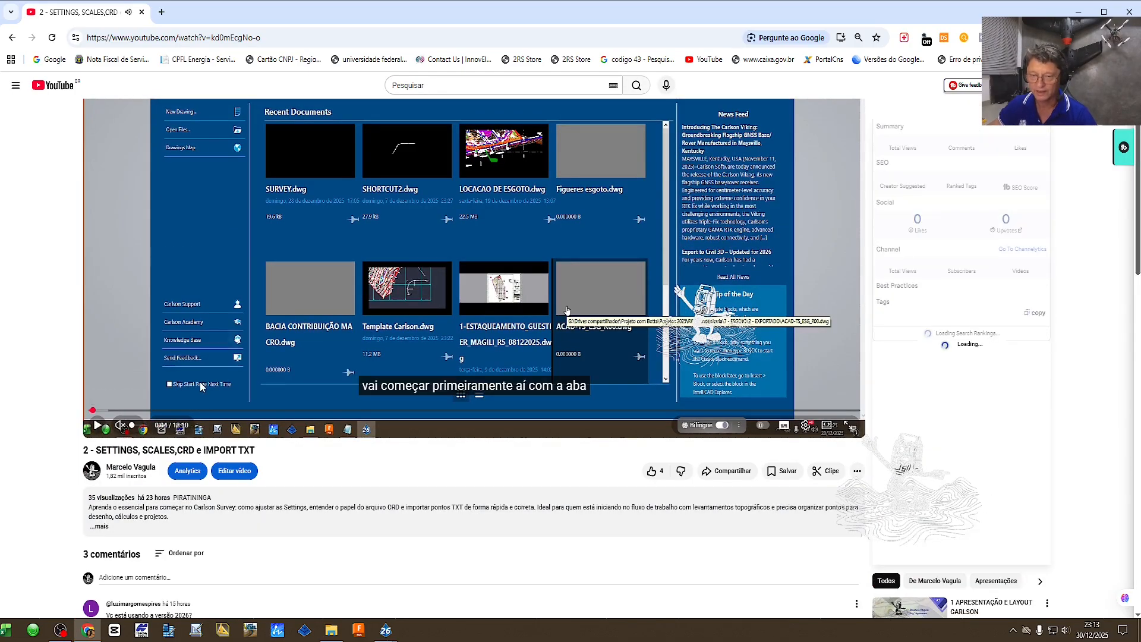
# Step: Expand the full video description and view the linked Amazon page for the 2,25m carbon fibre GPS pole
pyautogui.scroll(-4, 202, 387)
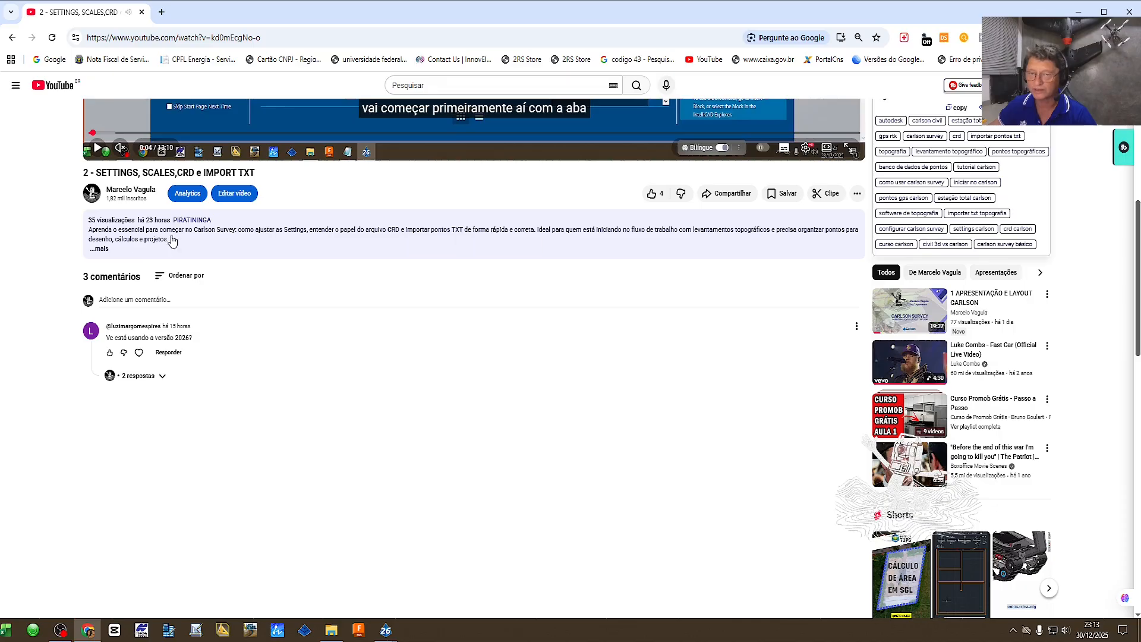
pyautogui.click(101, 249)
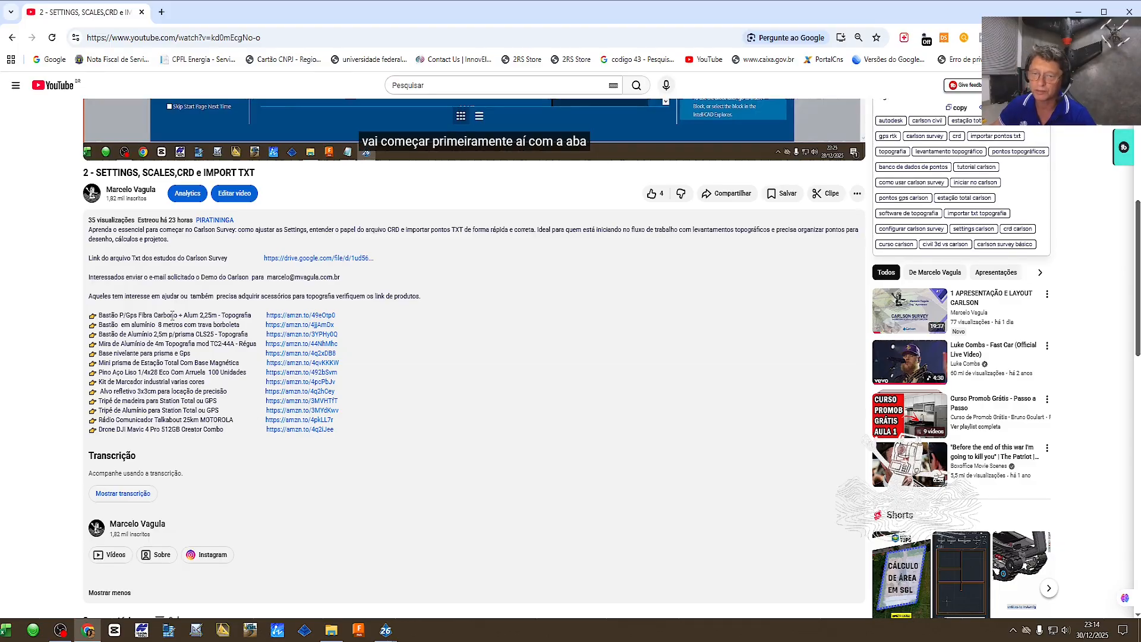
pyautogui.click(296, 315)
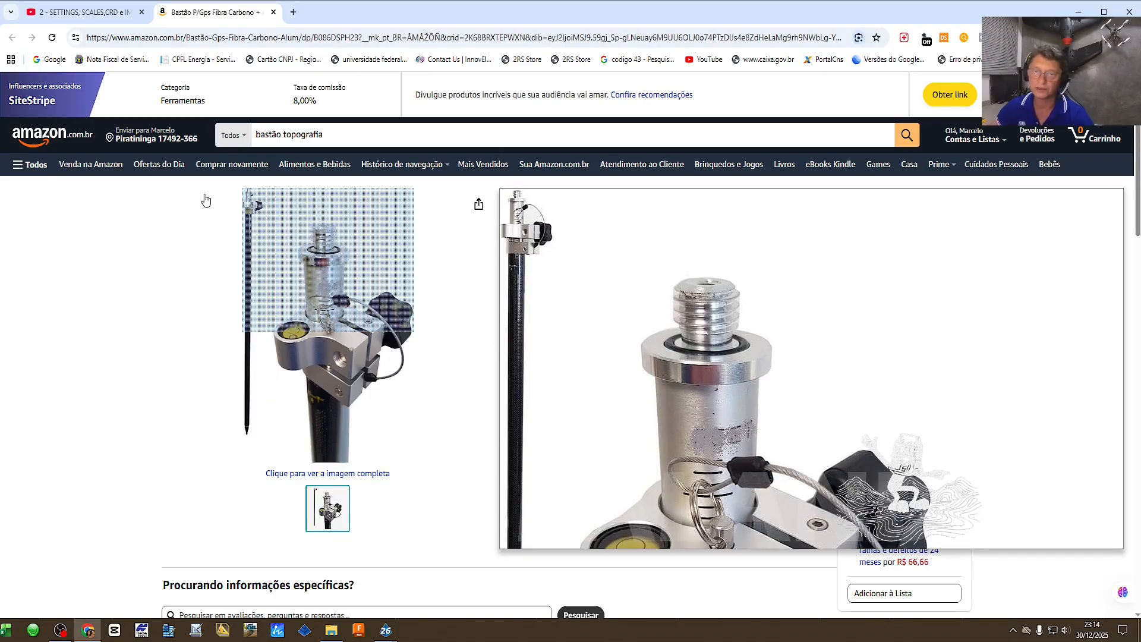
pyautogui.click(274, 13)
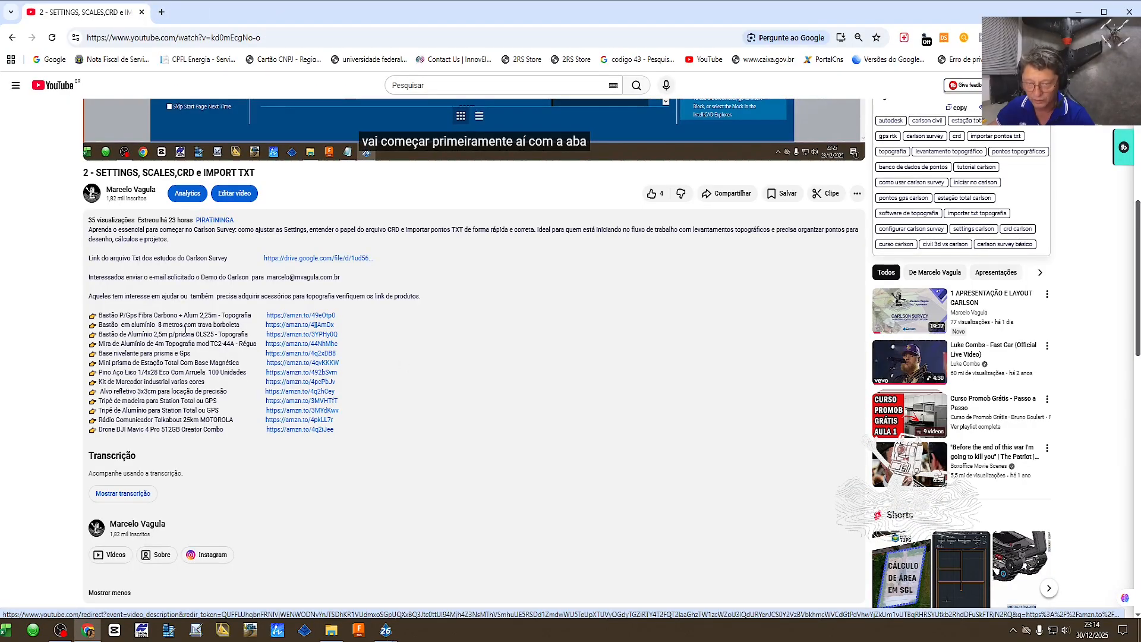
# Step: Look over the linked Amazon page for the 8-metre aluminium pole with butterfly lock, then close it
pyautogui.click(300, 329)
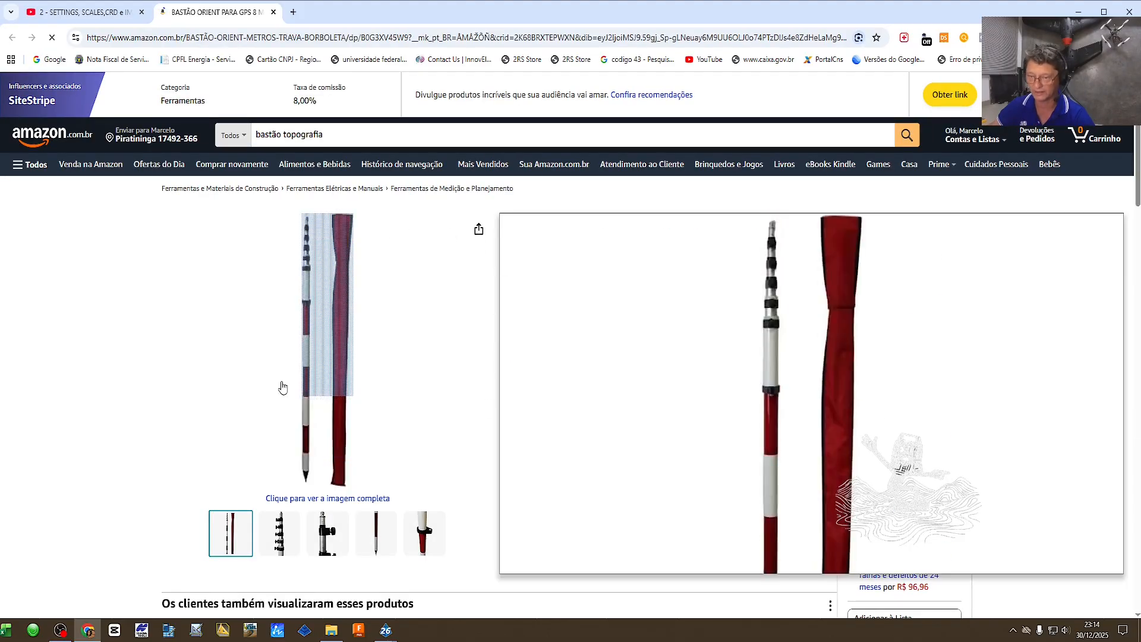
pyautogui.scroll(-7, 591, 393)
pyautogui.scroll(5, 507, 373)
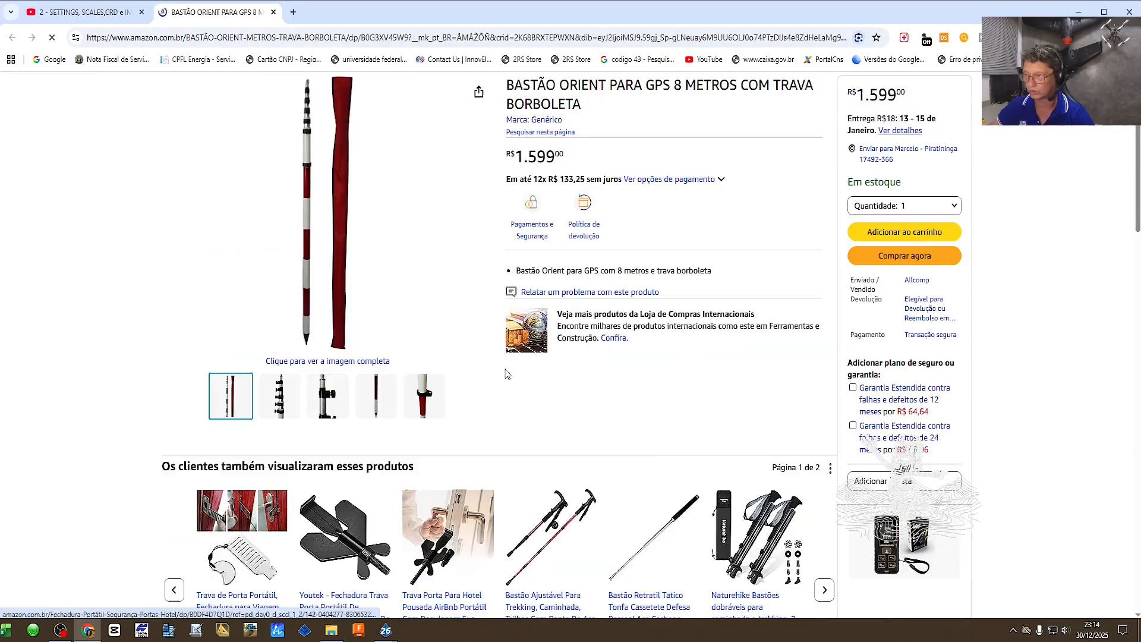
pyautogui.scroll(2, 506, 374)
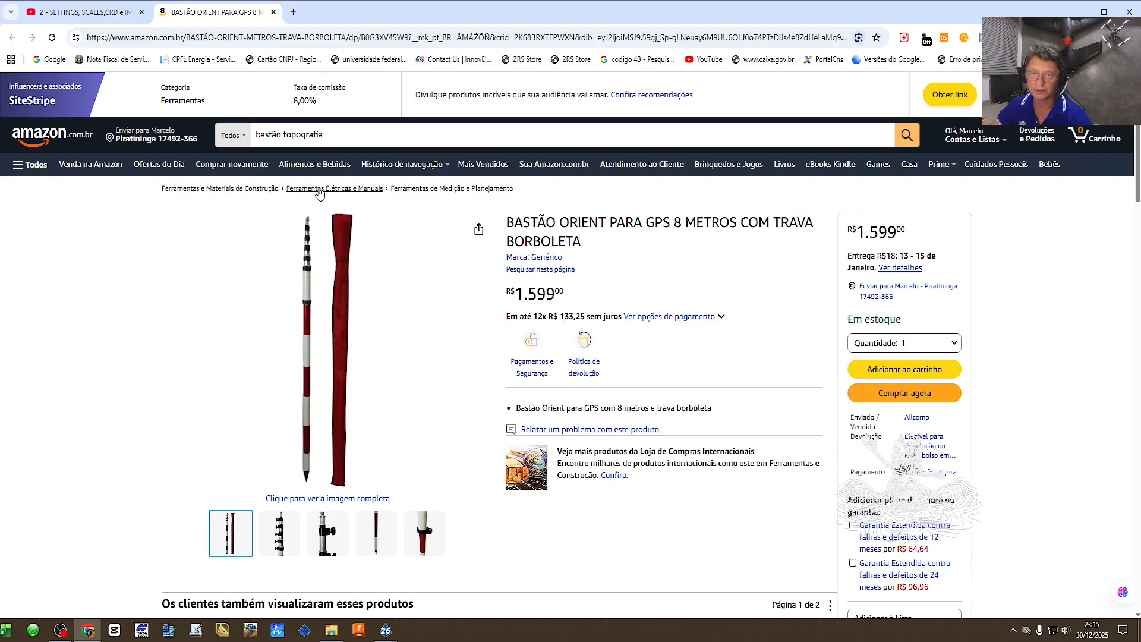
pyautogui.click(273, 12)
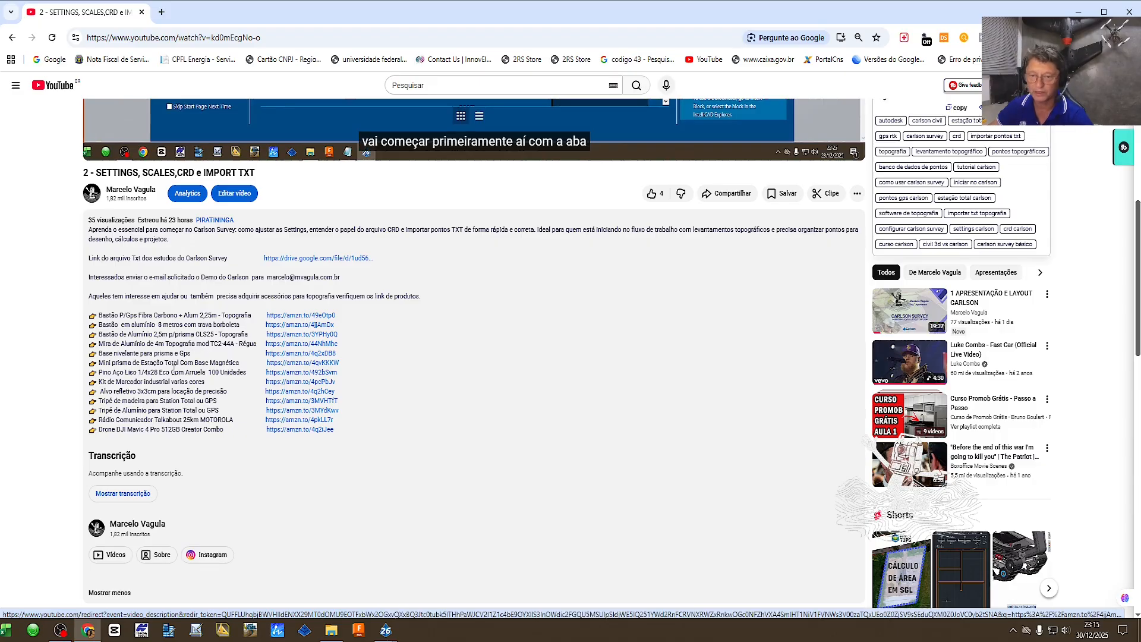
# Step: View the linked Amazon page for the magnetic-base mini total station prism, then return to Carlson Survey
pyautogui.click(295, 363)
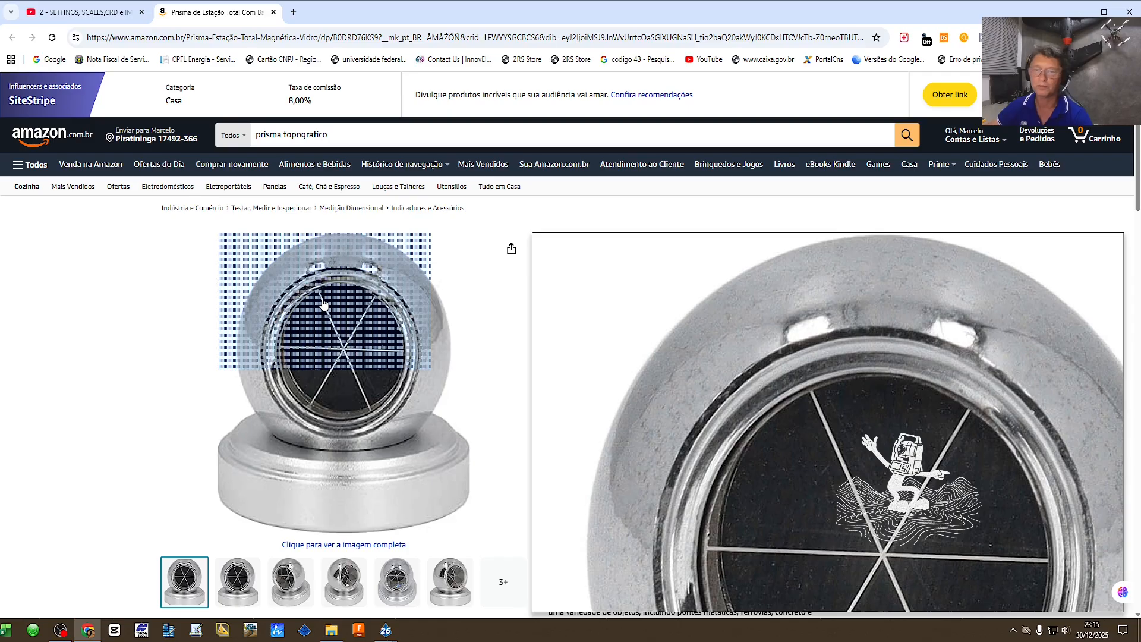
pyautogui.click(274, 12)
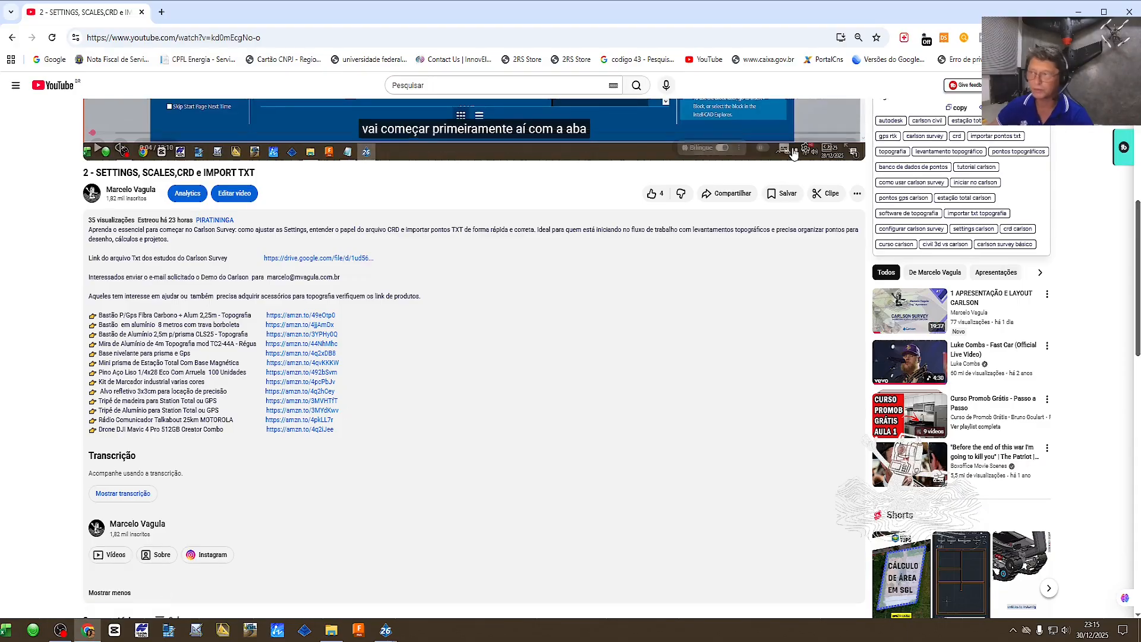
pyautogui.click(1080, 12)
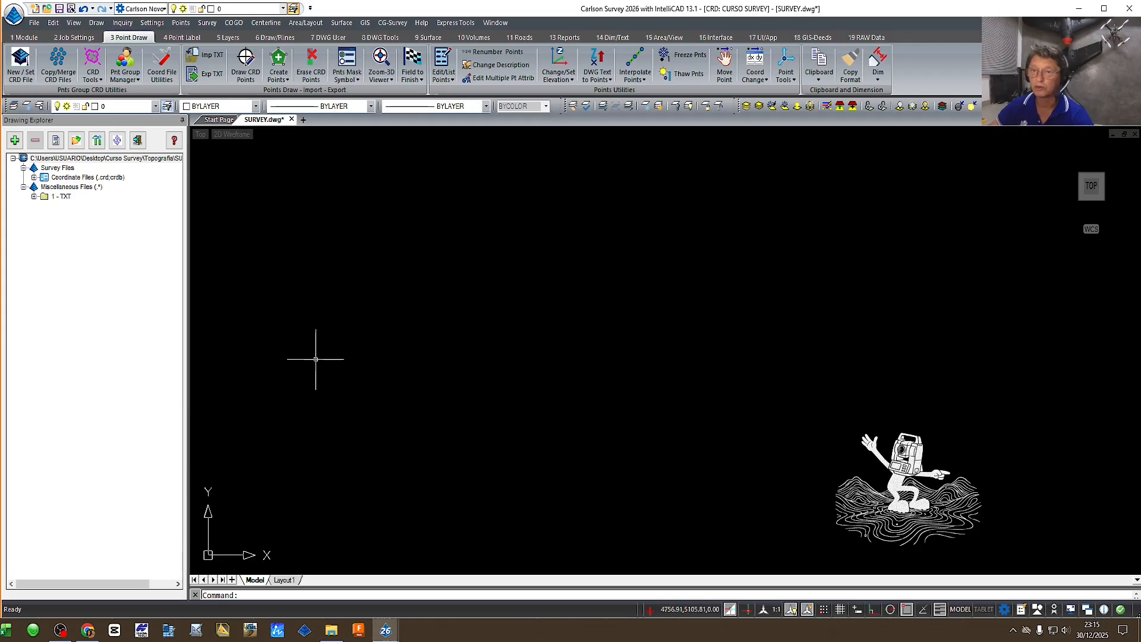
pyautogui.click(421, 80)
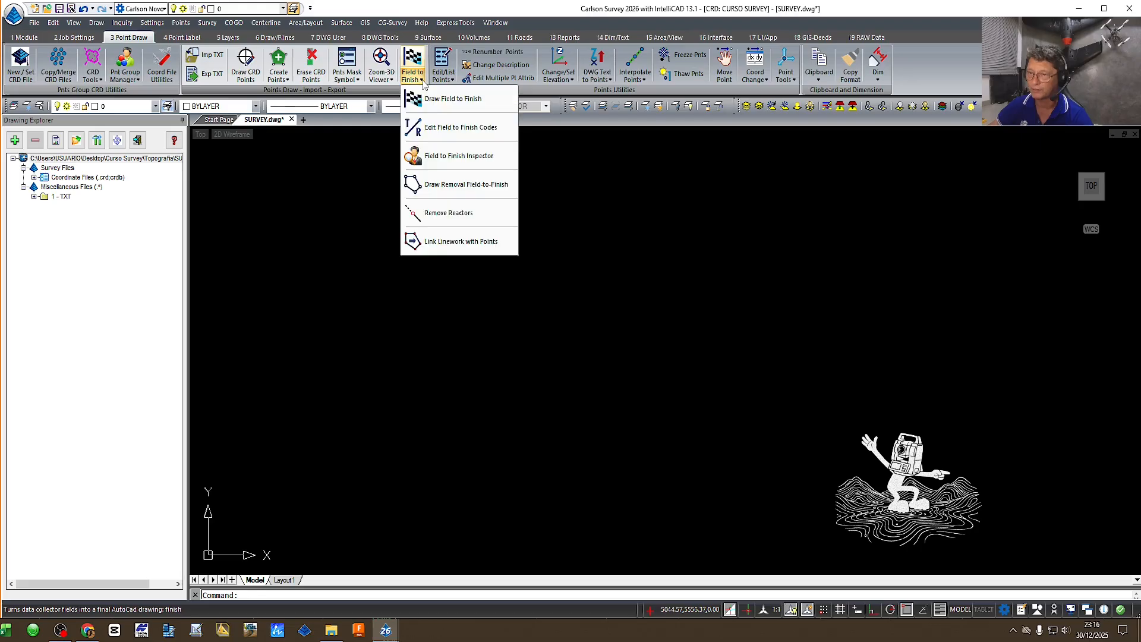
pyautogui.click(459, 127)
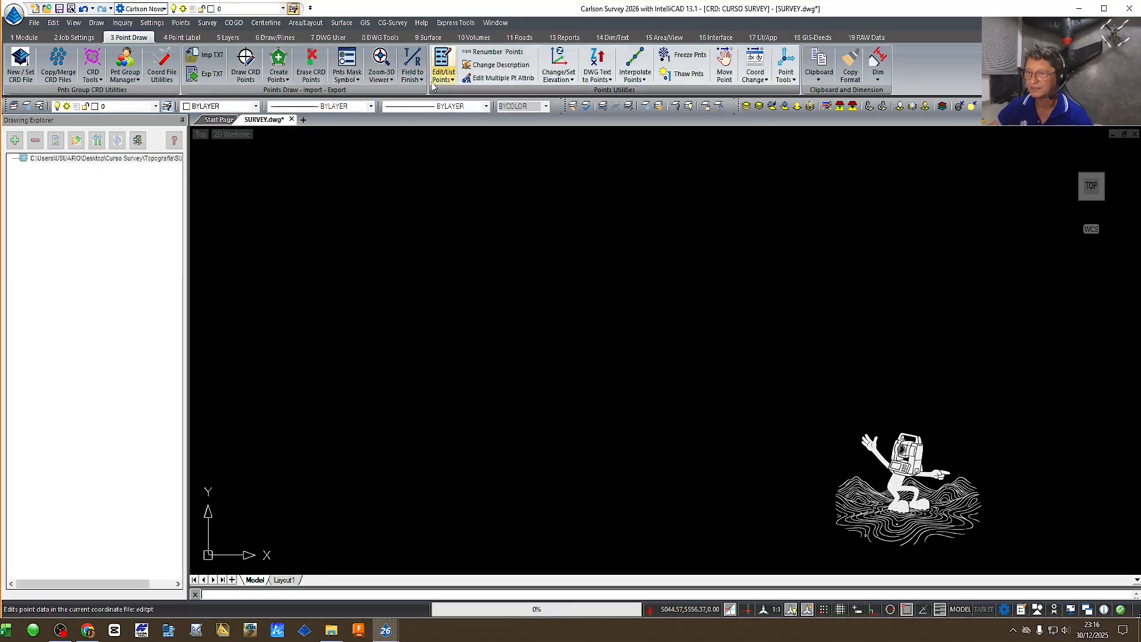
pyautogui.click(416, 76)
pyautogui.click(461, 157)
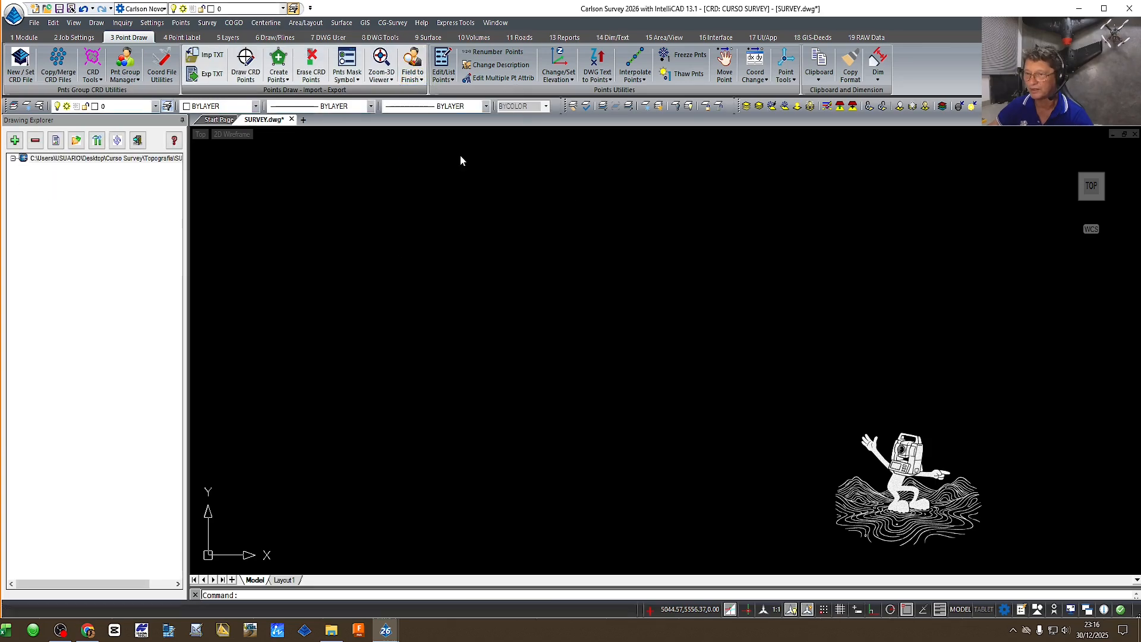
# Step: Start editing Field to Finish codes with a new code table and browse for the location of its FLD file
pyautogui.click(421, 81)
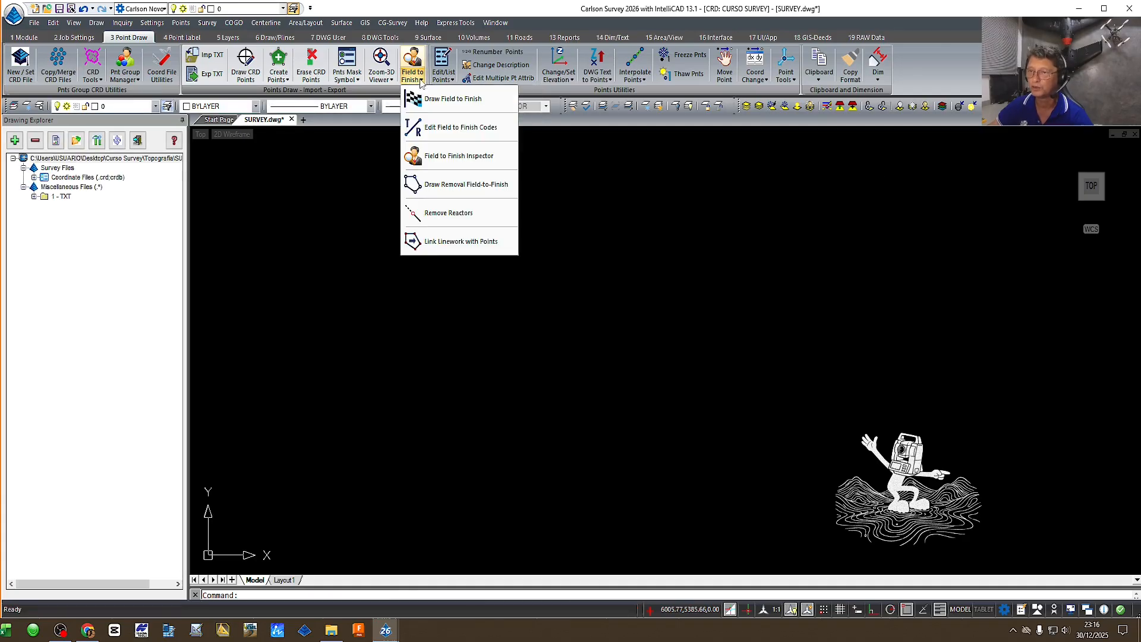
pyautogui.click(463, 137)
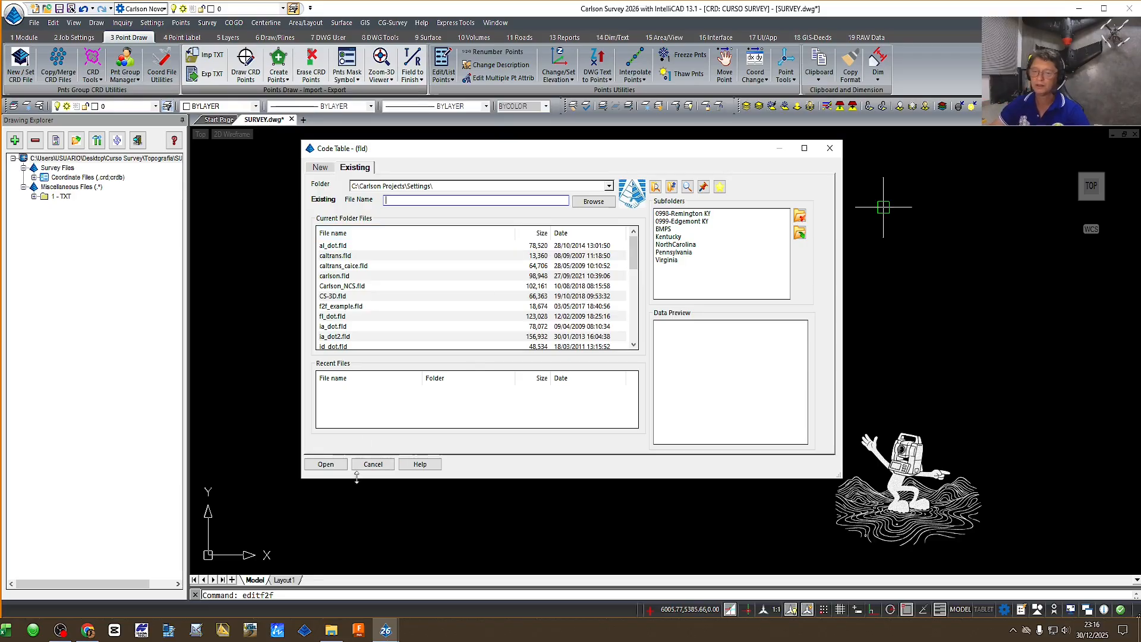
pyautogui.click(316, 166)
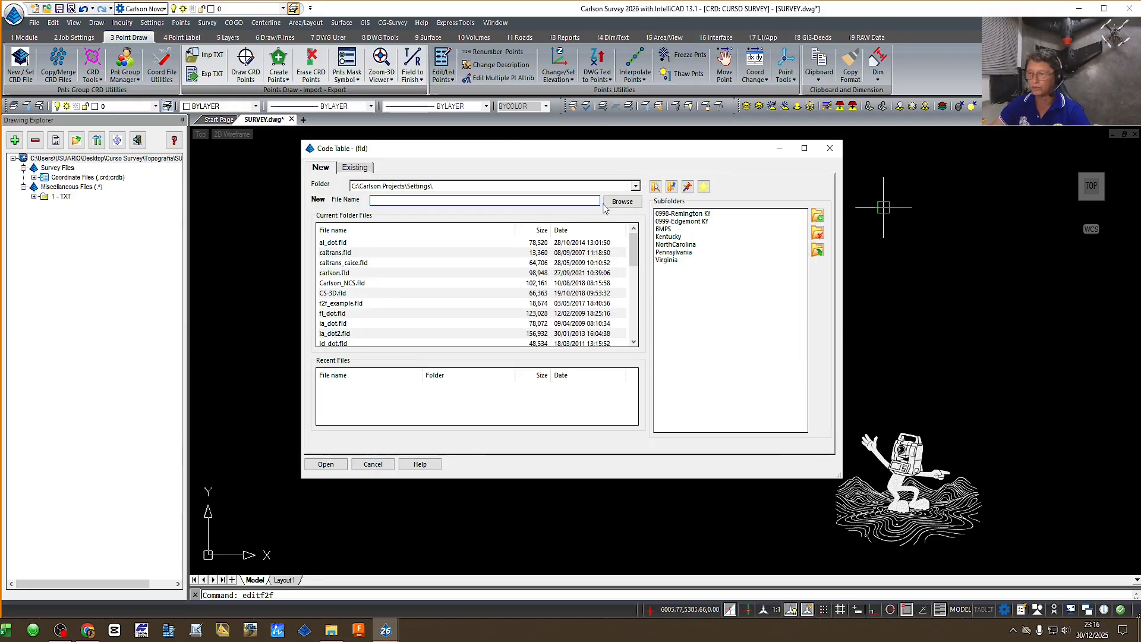
pyautogui.click(616, 186)
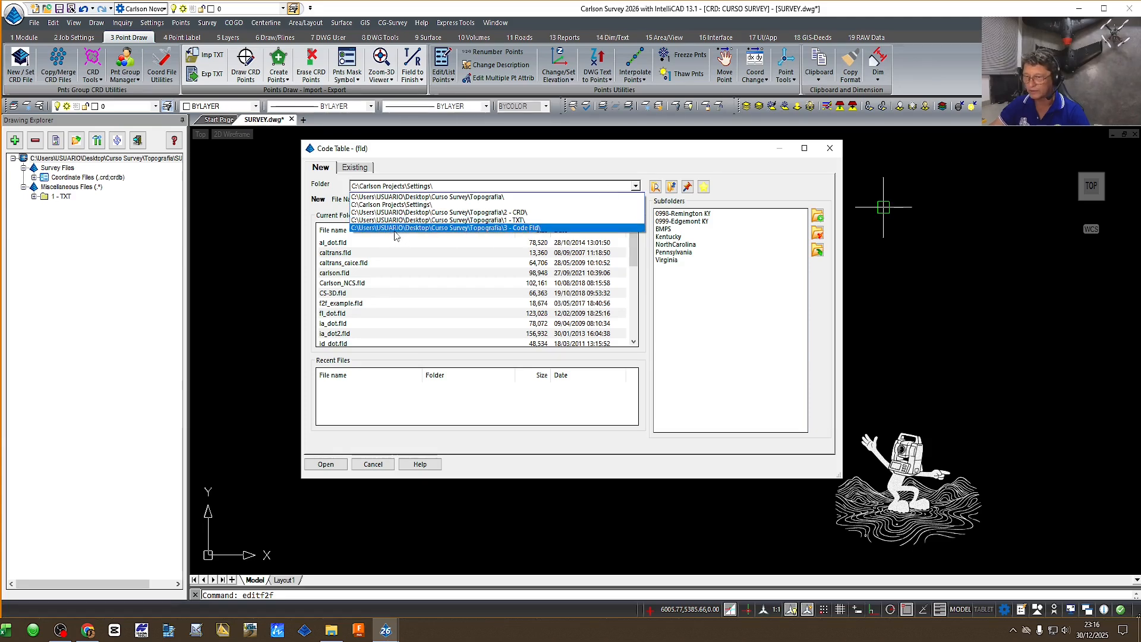
pyautogui.click(541, 168)
pyautogui.click(621, 201)
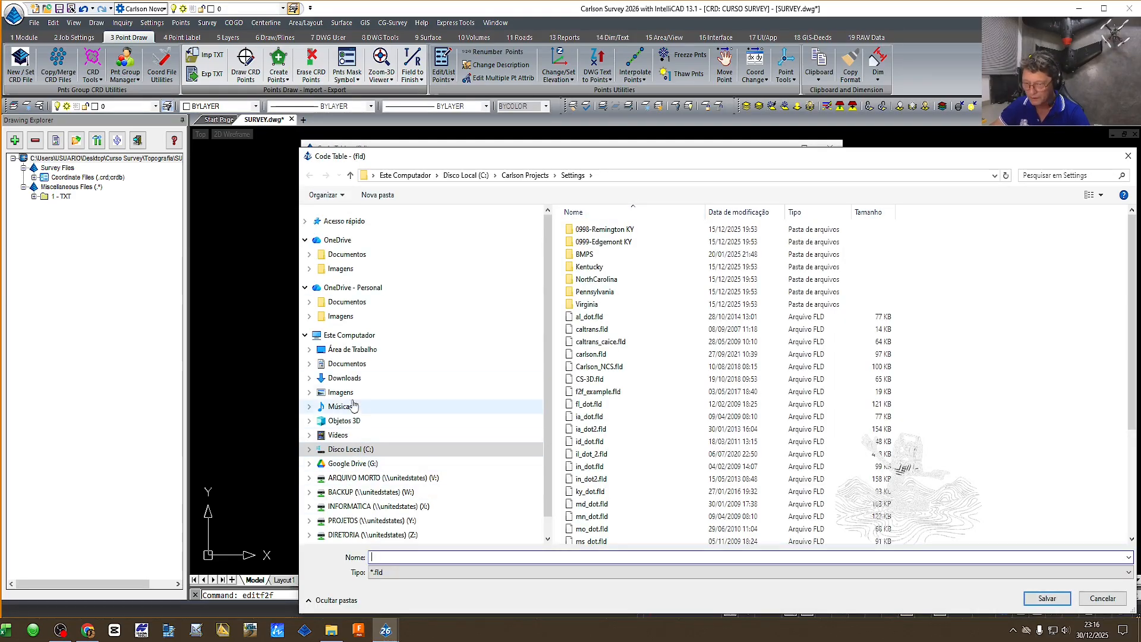
# Step: Create the code table as Curso Survvey.fld in the desktop folder Curso Survey > Topografia > 3 - Code Fld, replacing the existing file
pyautogui.click(356, 350)
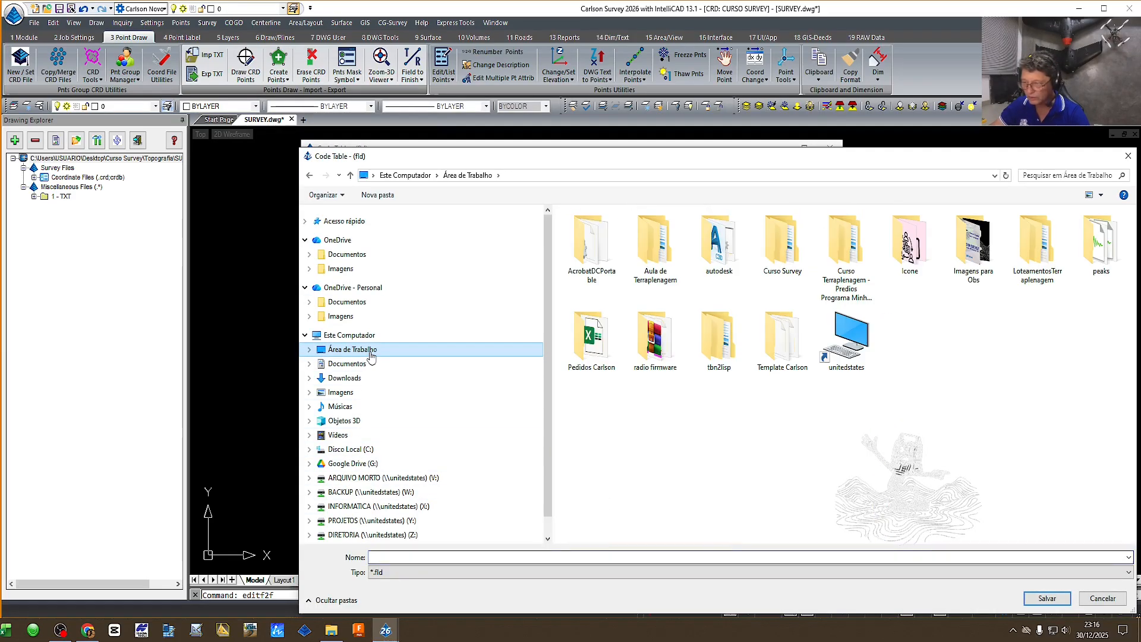
pyautogui.click(782, 251)
pyautogui.doubleClick(782, 251)
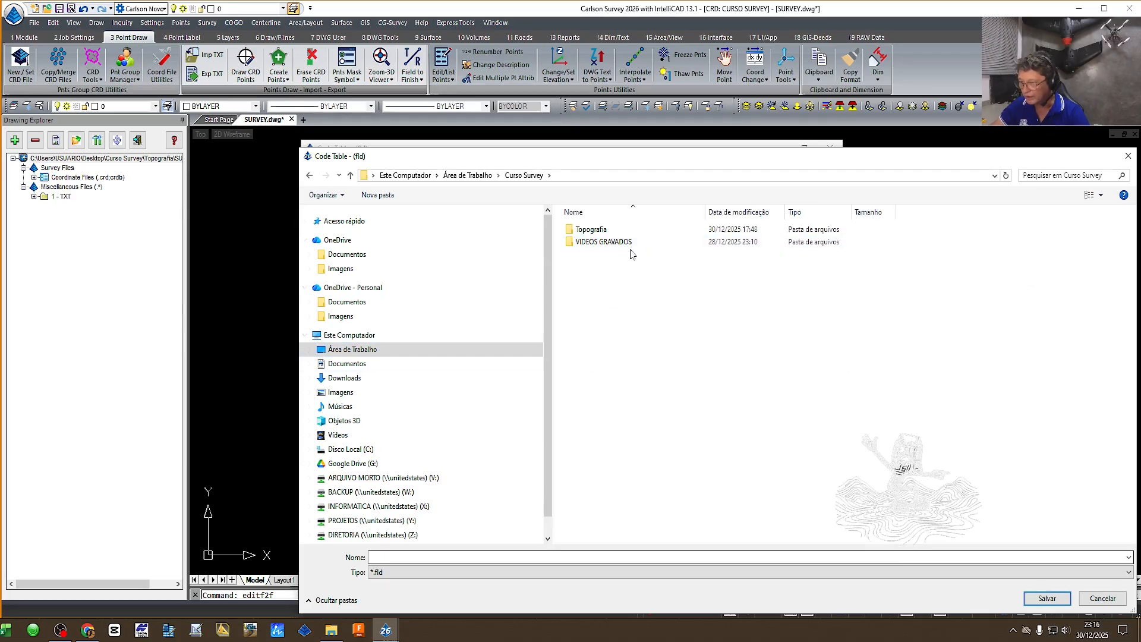
pyautogui.doubleClick(598, 231)
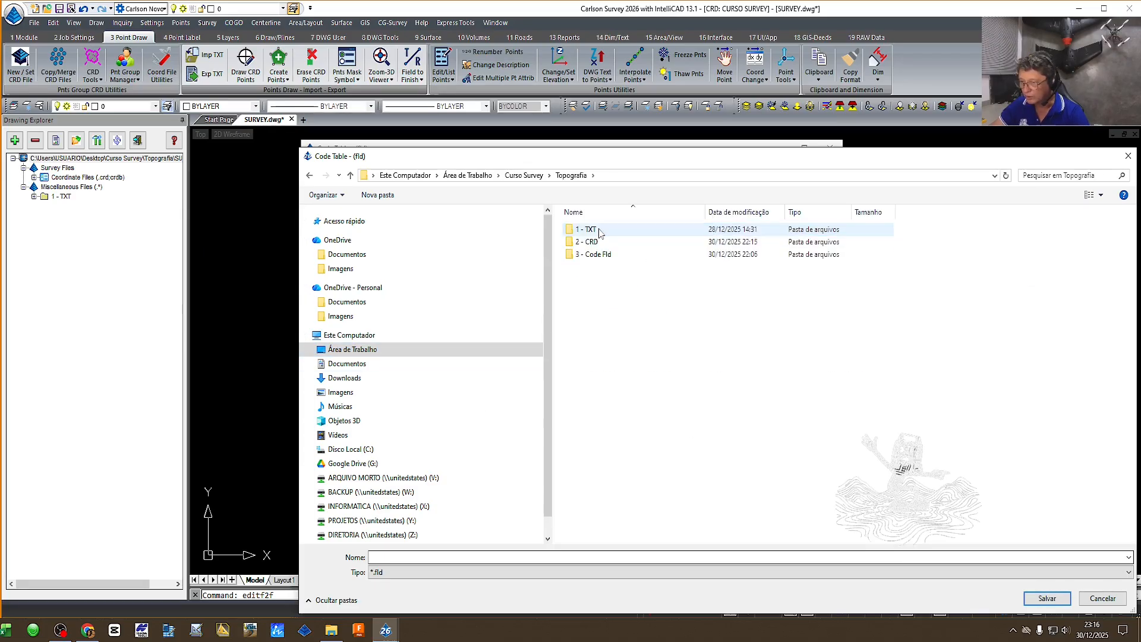
pyautogui.doubleClick(601, 258)
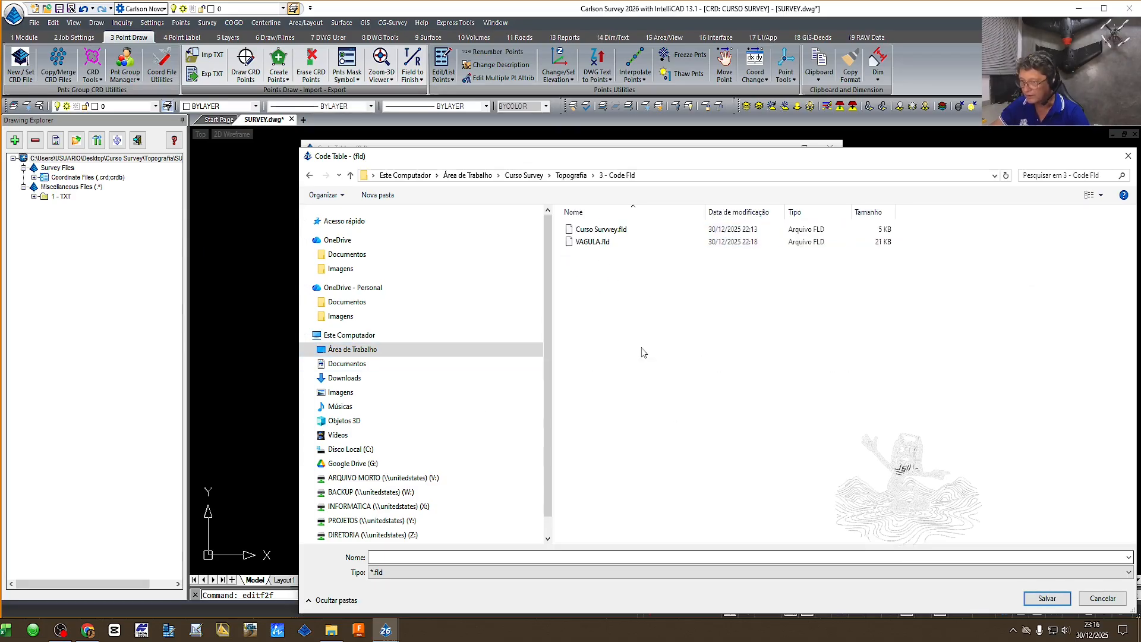
pyautogui.click(602, 234)
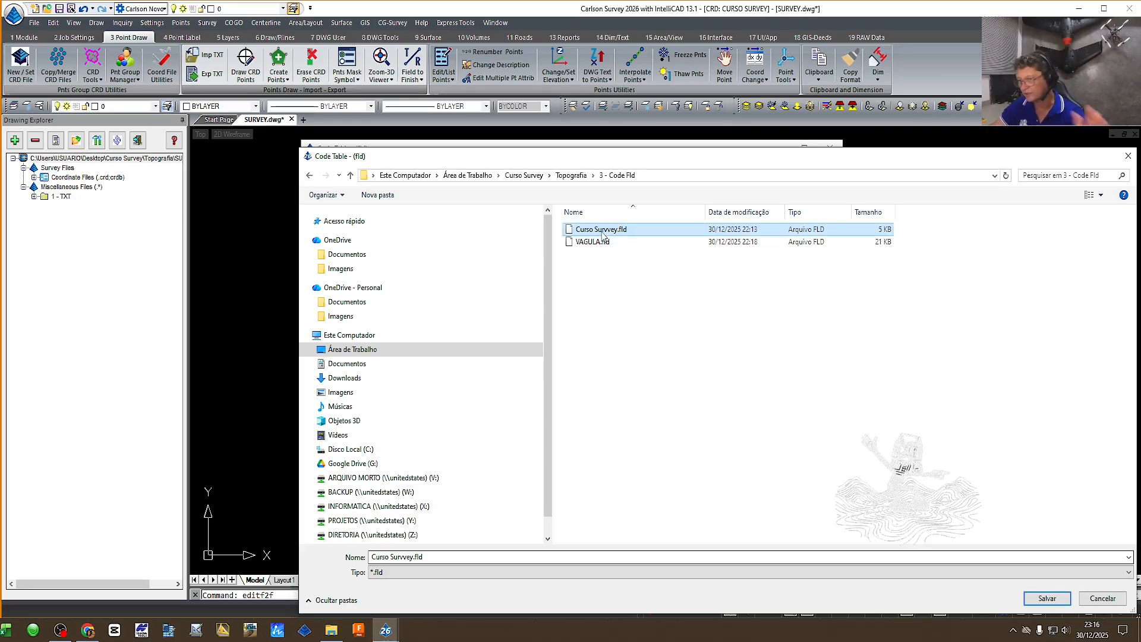
pyautogui.click(1047, 598)
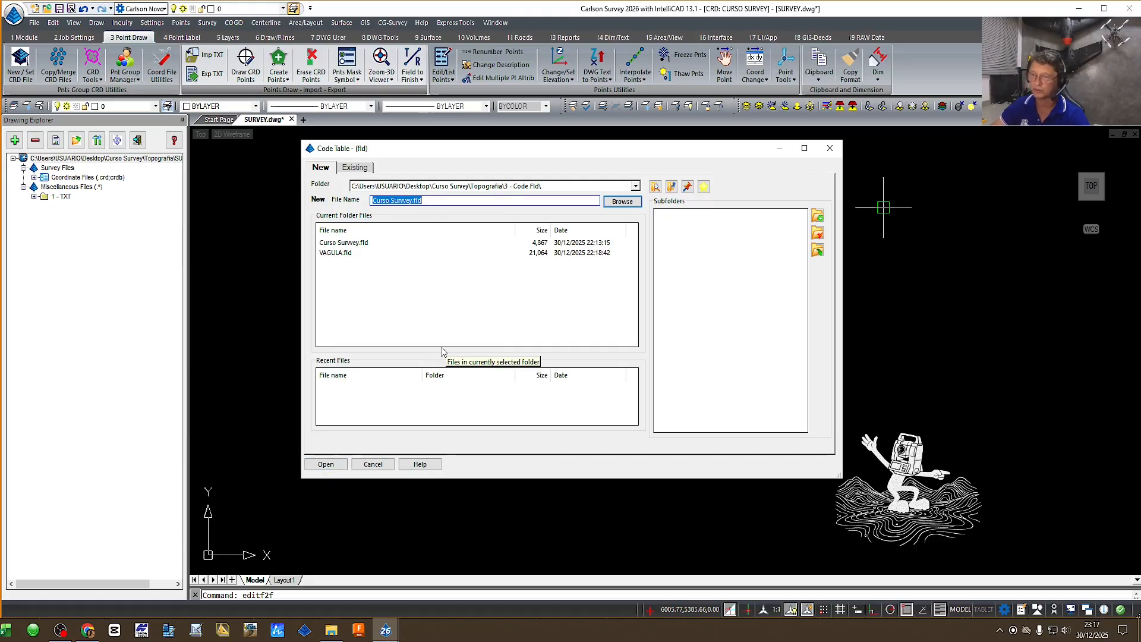
pyautogui.click(326, 466)
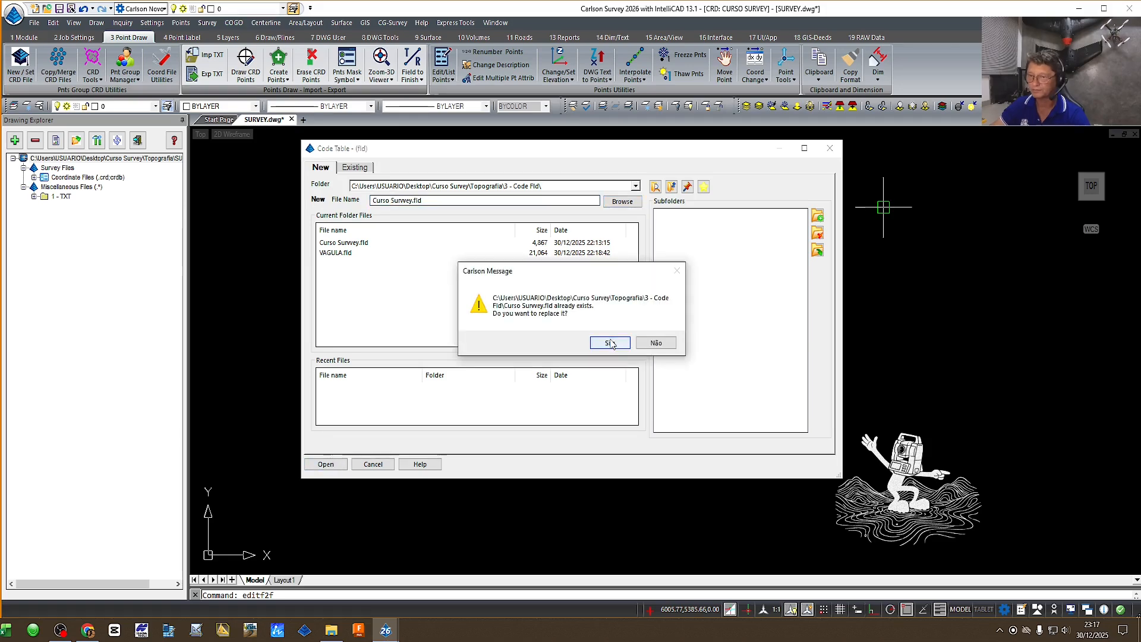
pyautogui.click(610, 343)
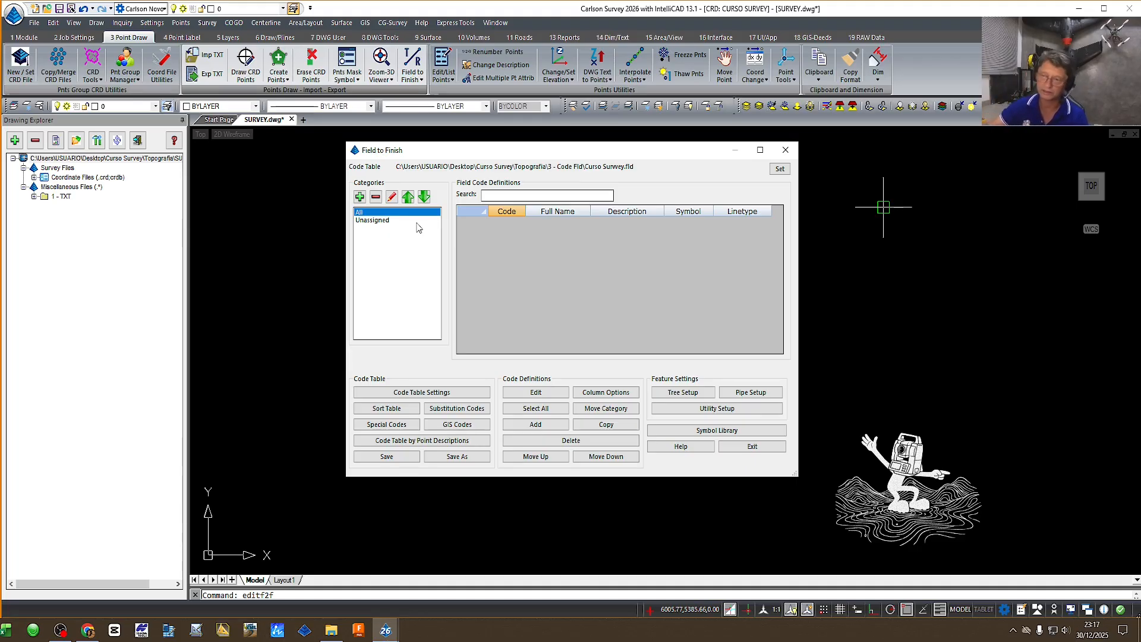
# Step: Add a code category named PLANILATIMÉTRICO to the Field to Finish table
pyautogui.click(359, 198)
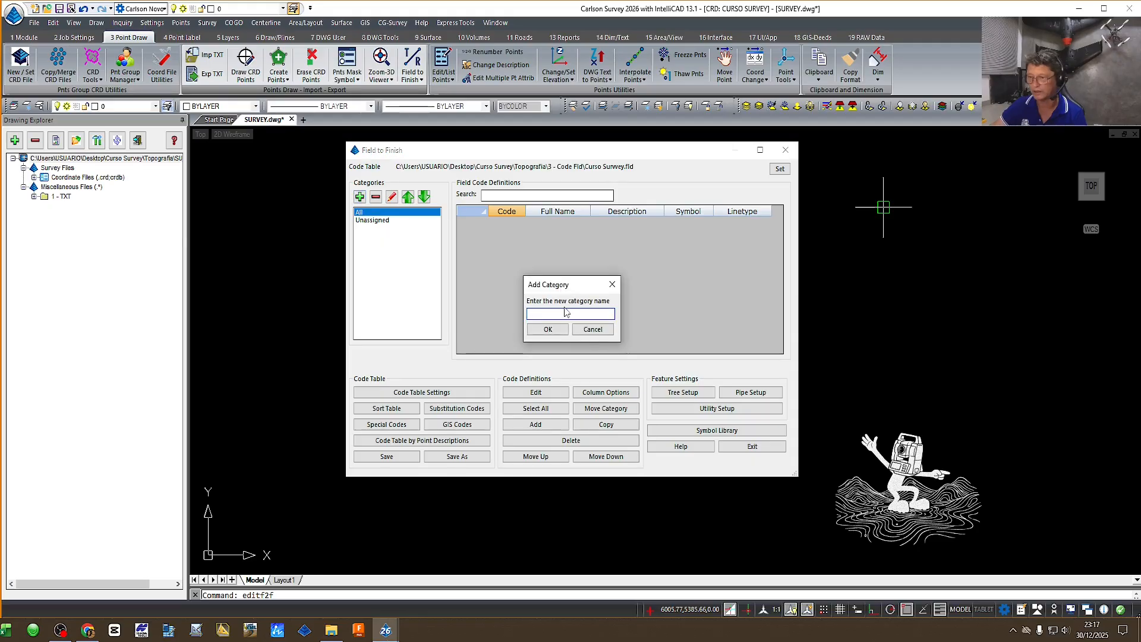
pyautogui.write('pLAN')
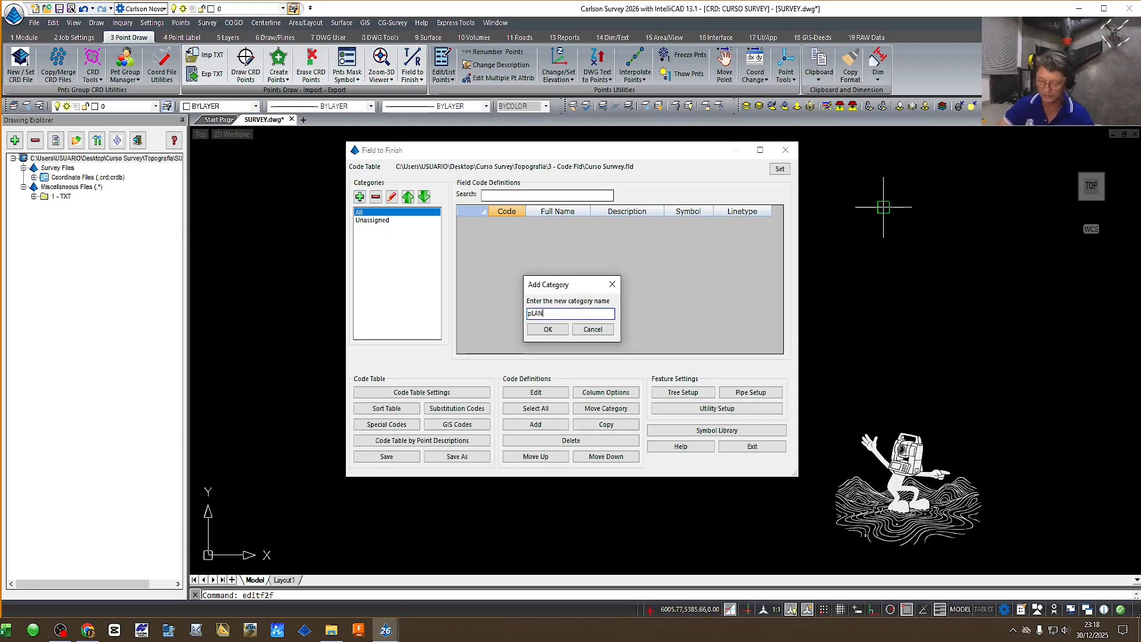
pyautogui.press('BackSpace')
pyautogui.press('BackSpace')
pyautogui.press('BackSpace')
pyautogui.press('BackSpace')
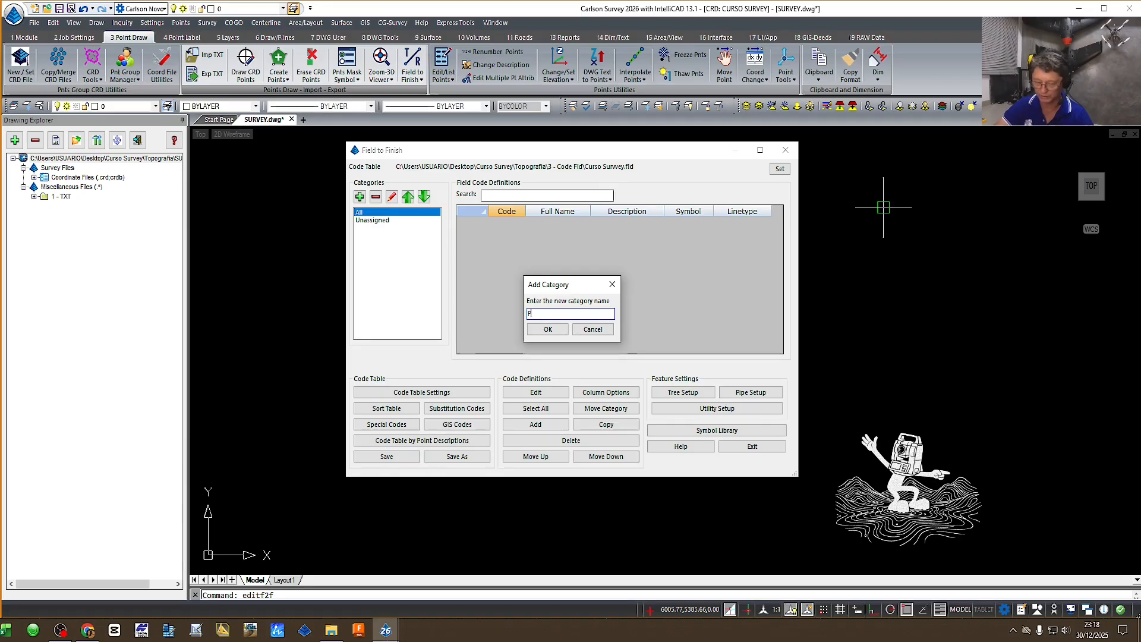
pyautogui.write('PLANILATIM')
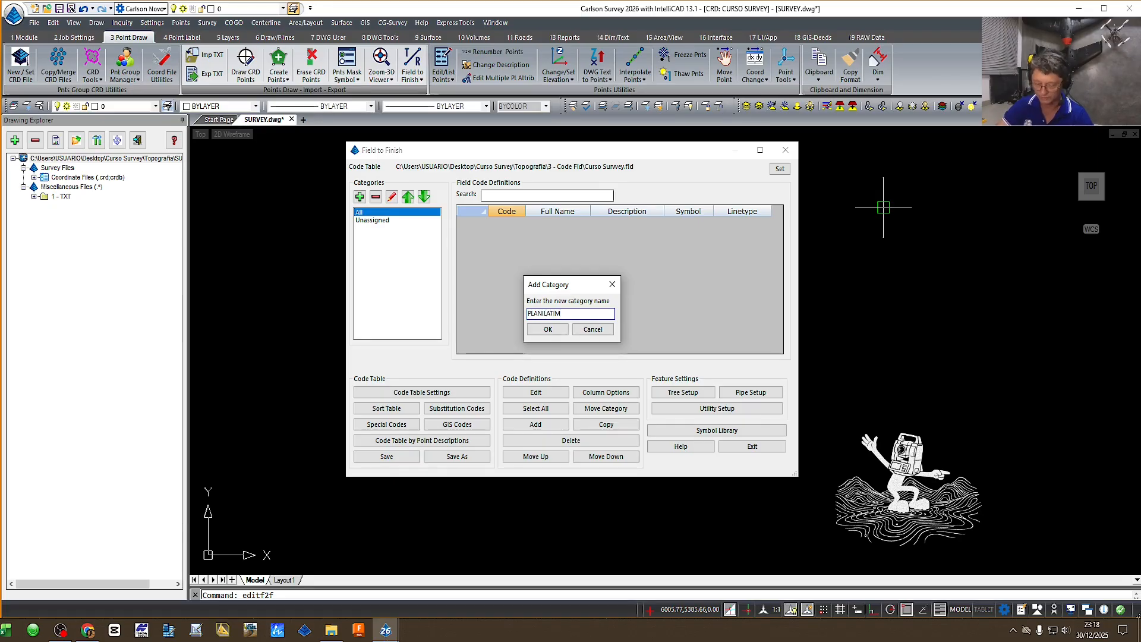
pyautogui.write('ÉTRICO')
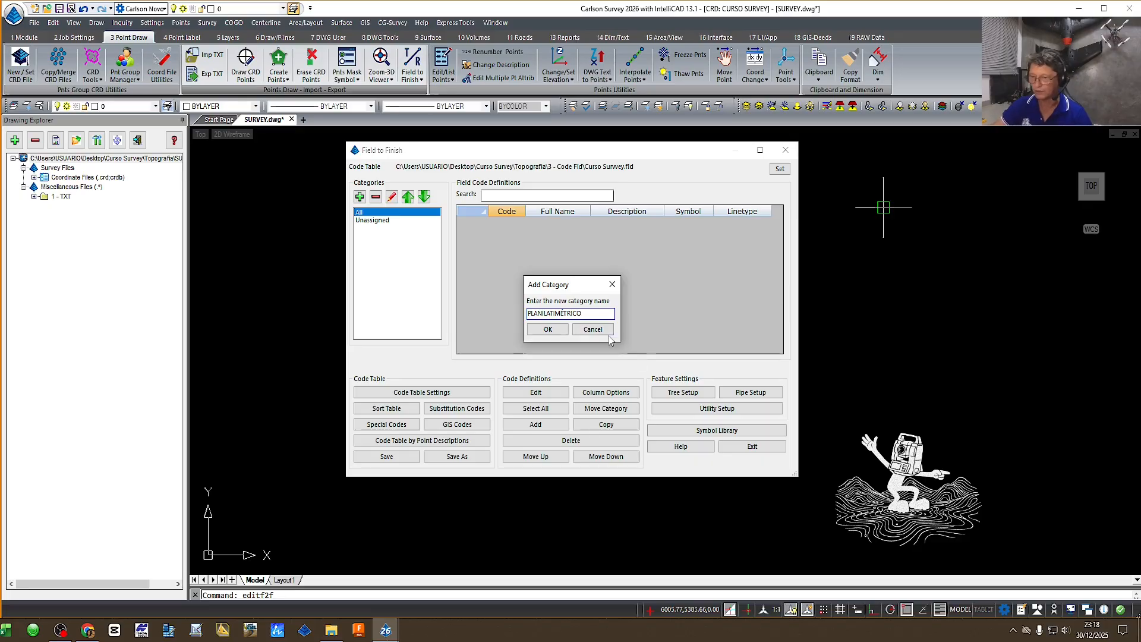
pyautogui.click(542, 330)
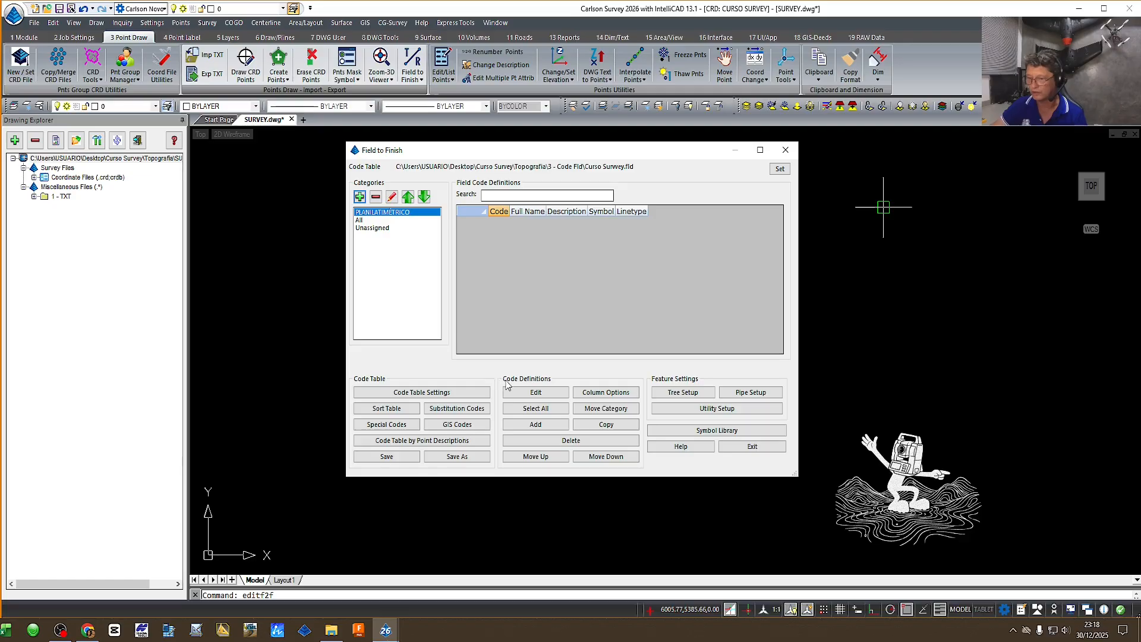
# Step: Add a field code GU to the PLANILATIMÉTRICO category with full name GUIAS EXISTENTES and description GU
pyautogui.click(536, 426)
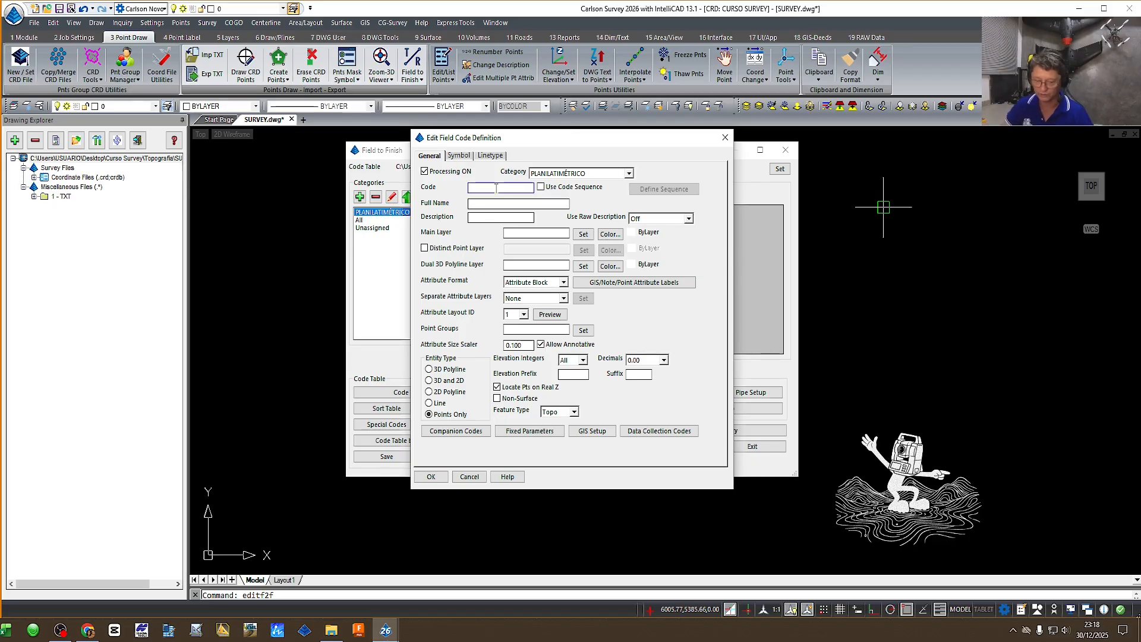
pyautogui.write('GU')
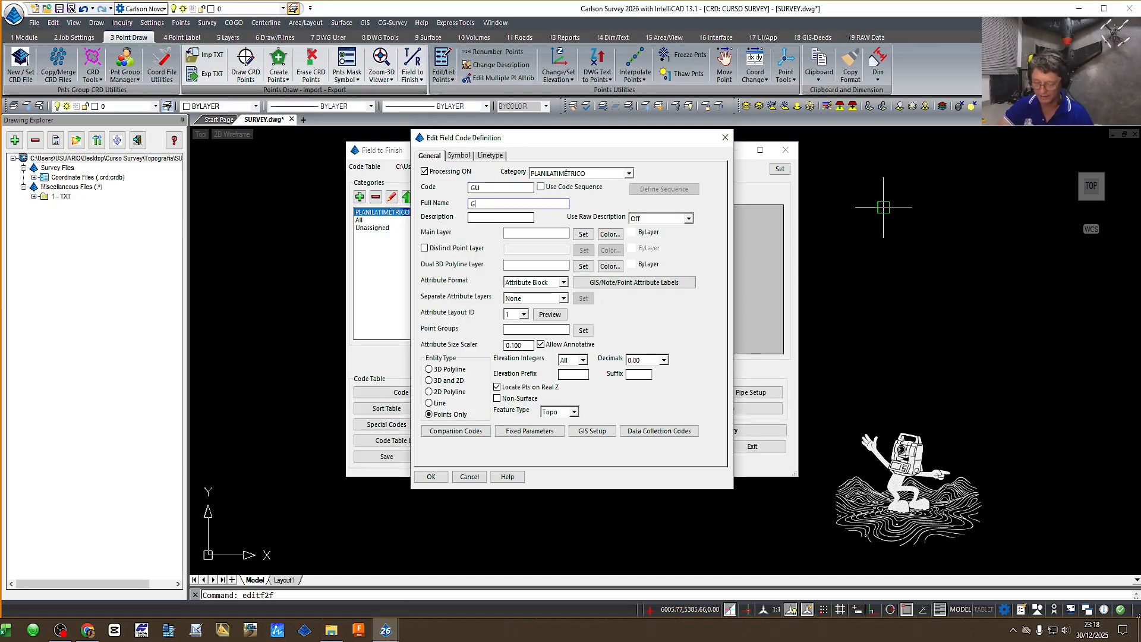
pyautogui.click(488, 202)
pyautogui.write('GUIAS ES')
pyautogui.write('I')
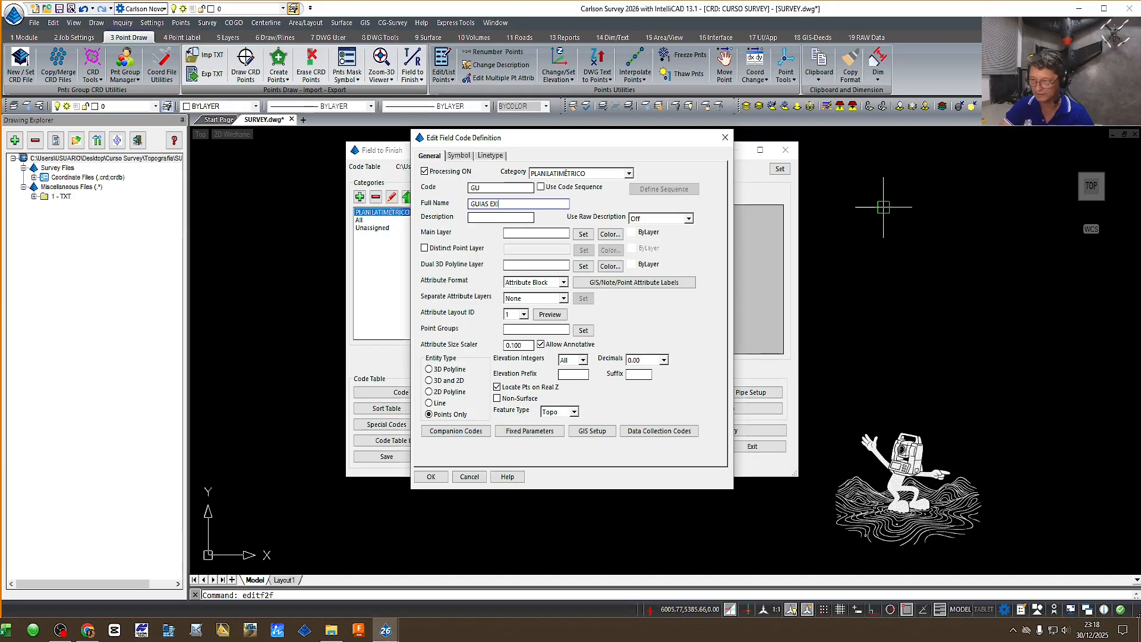
pyautogui.write('STENT')
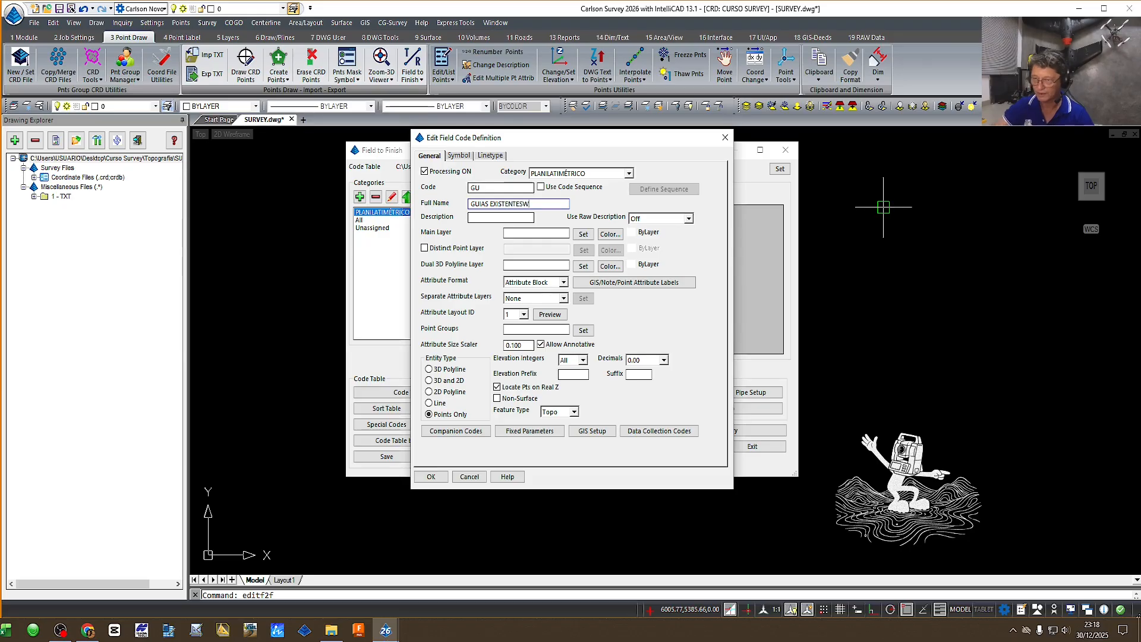
pyautogui.write('ESW')
pyautogui.press('BackSpace')
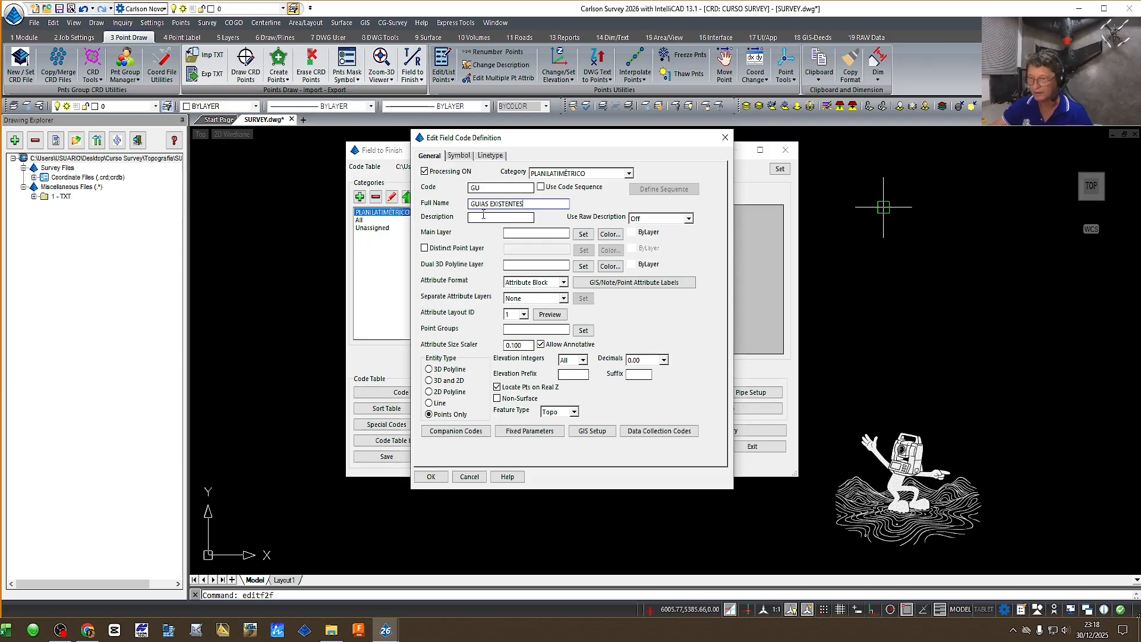
pyautogui.click(483, 217)
pyautogui.write('GU')
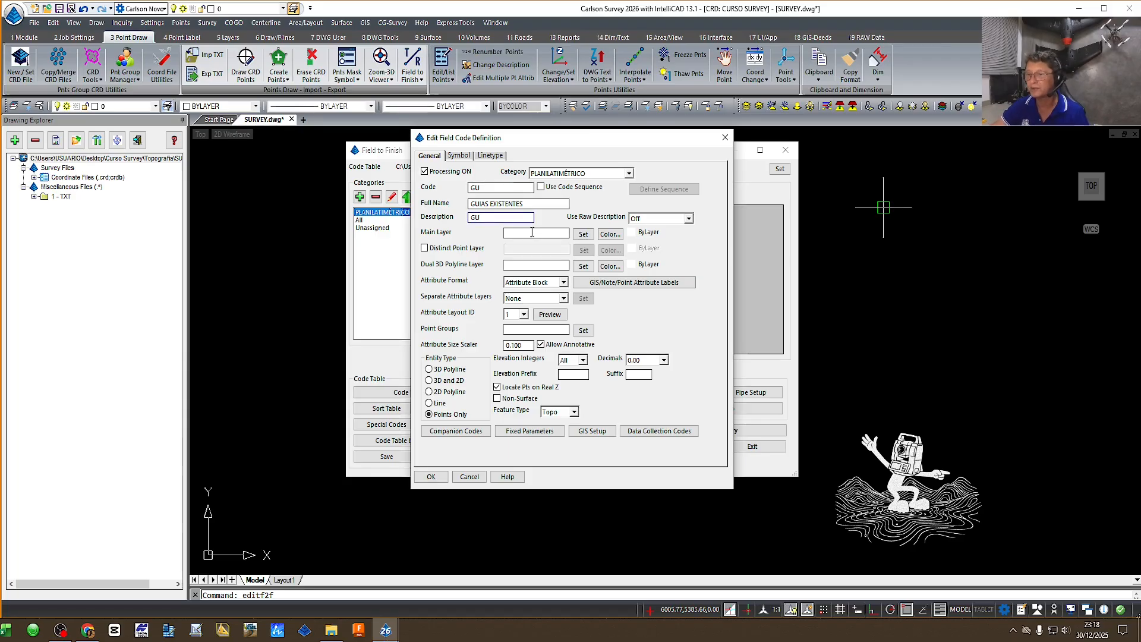
# Step: Assign T-GUIAS EXISTENTES as the GU code's main layer, with its color ByLayer
pyautogui.click(584, 235)
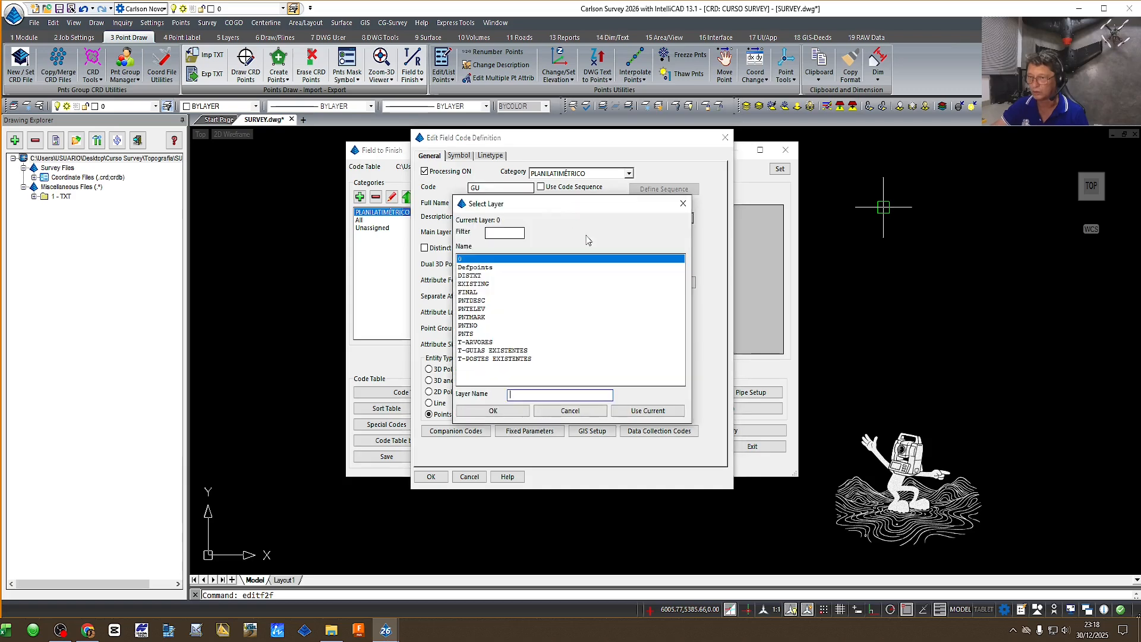
pyautogui.click(494, 351)
pyautogui.click(490, 413)
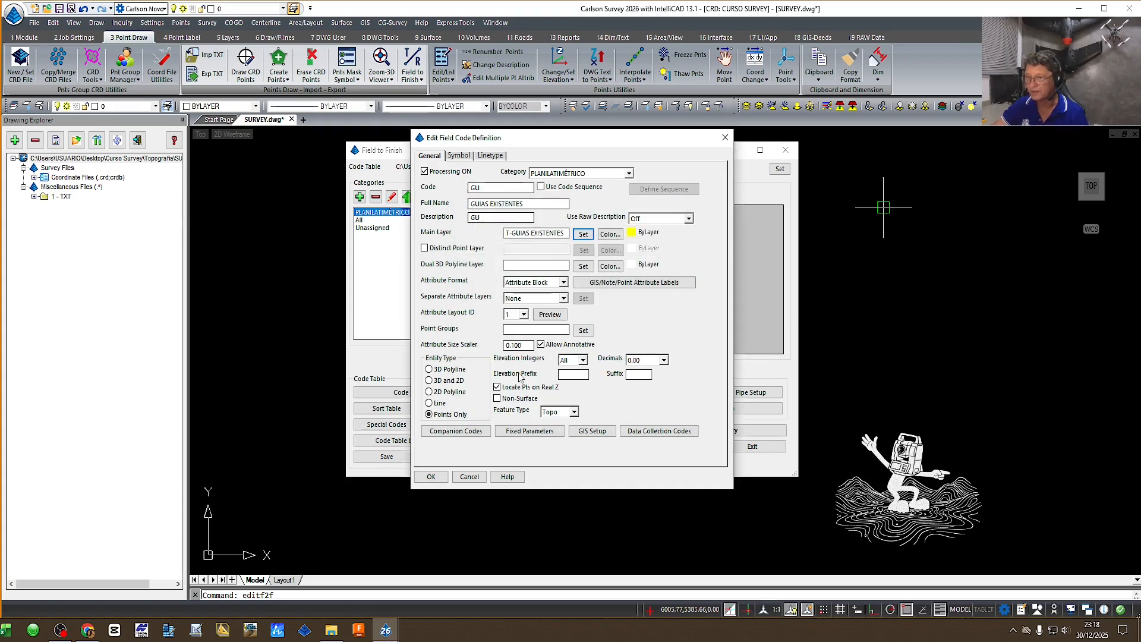
pyautogui.click(610, 234)
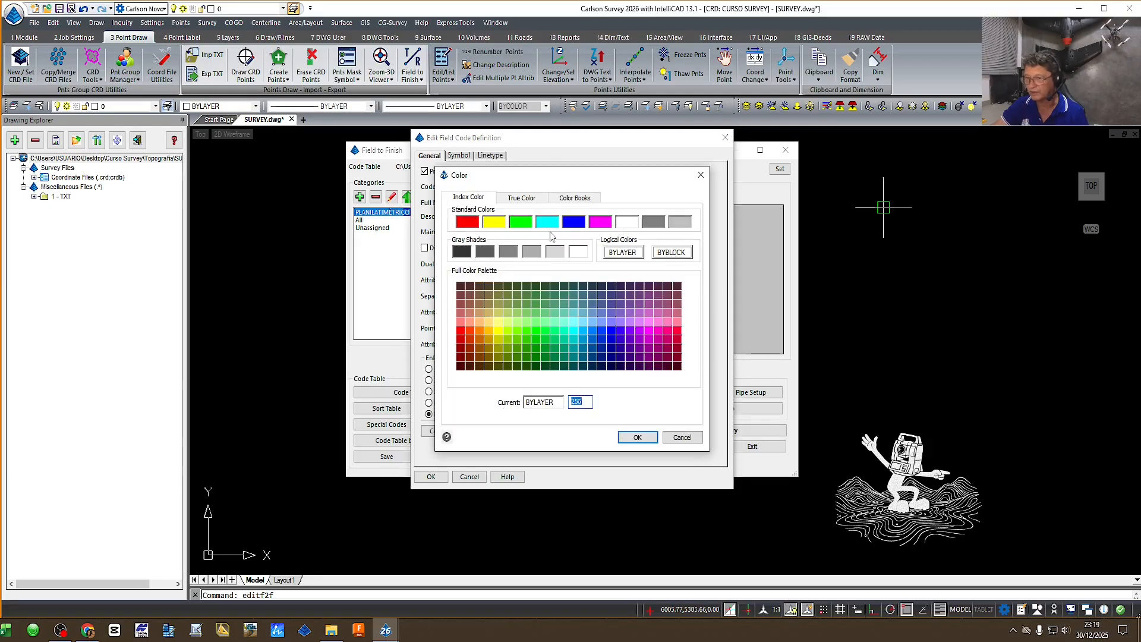
pyautogui.click(637, 437)
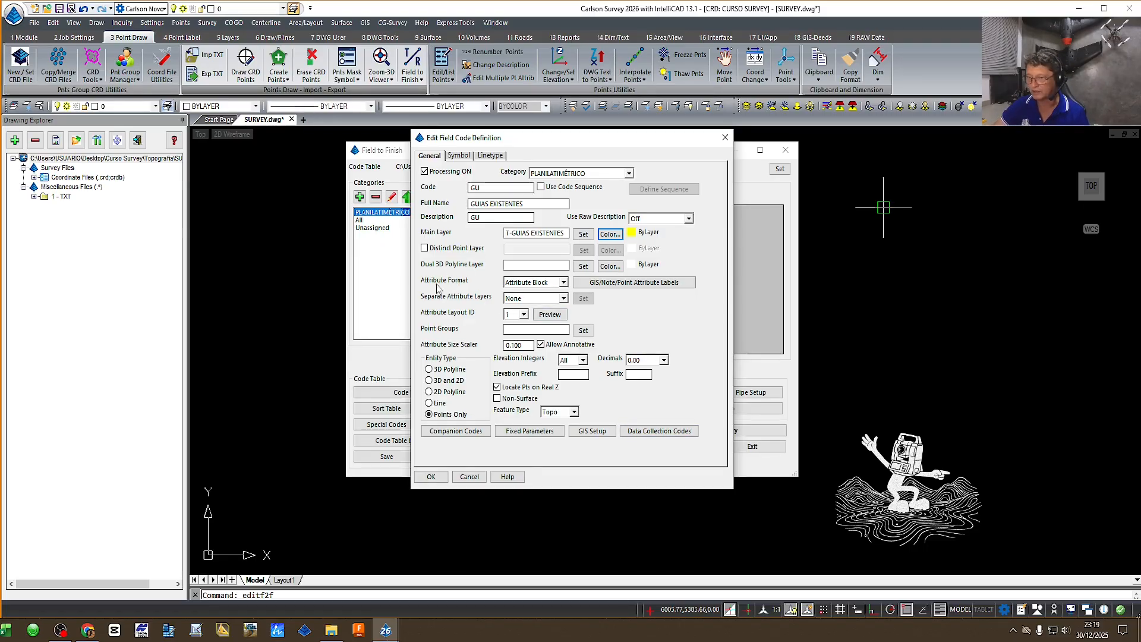
# Step: Choose the Attribute Block format for the GU code and set its attribute layout ID to 2, checking the layout preview
pyautogui.click(548, 283)
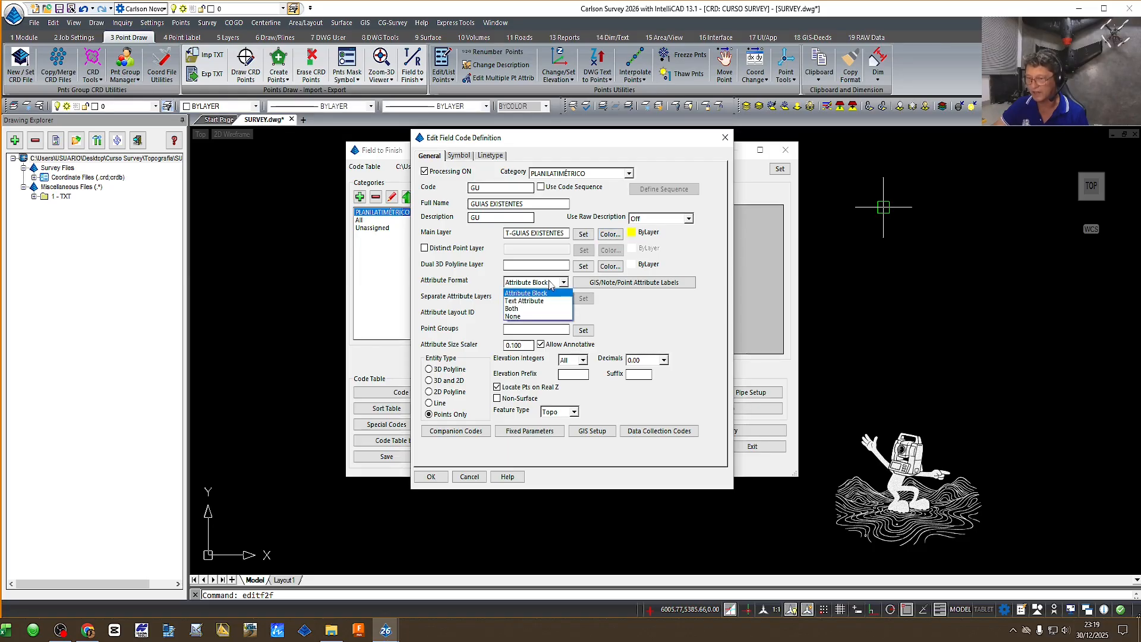
pyautogui.click(526, 293)
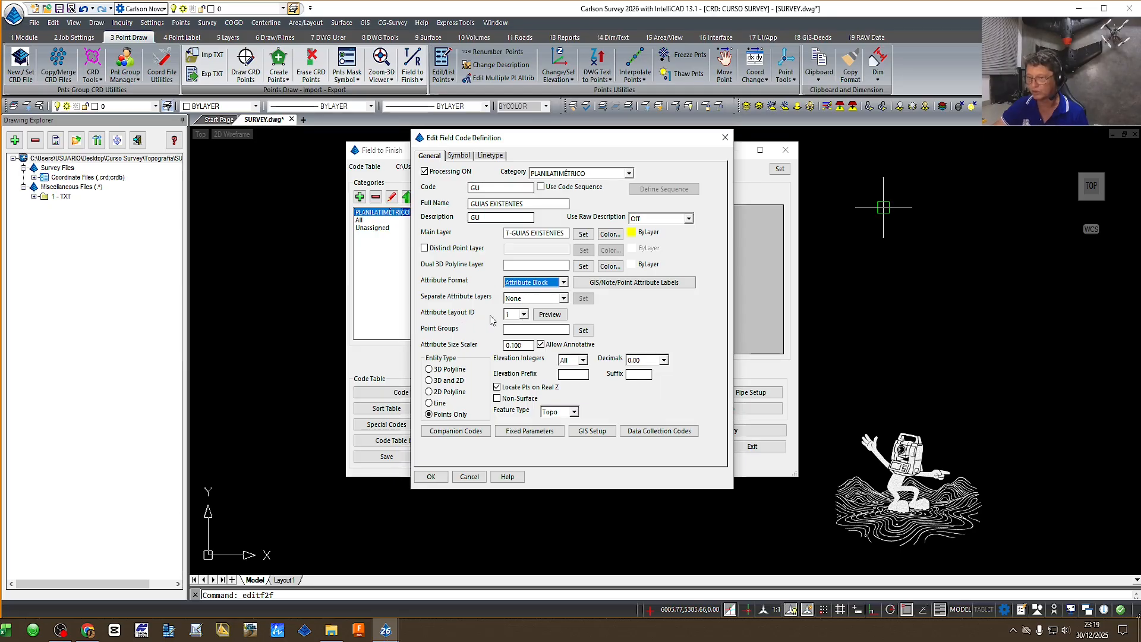
pyautogui.click(550, 314)
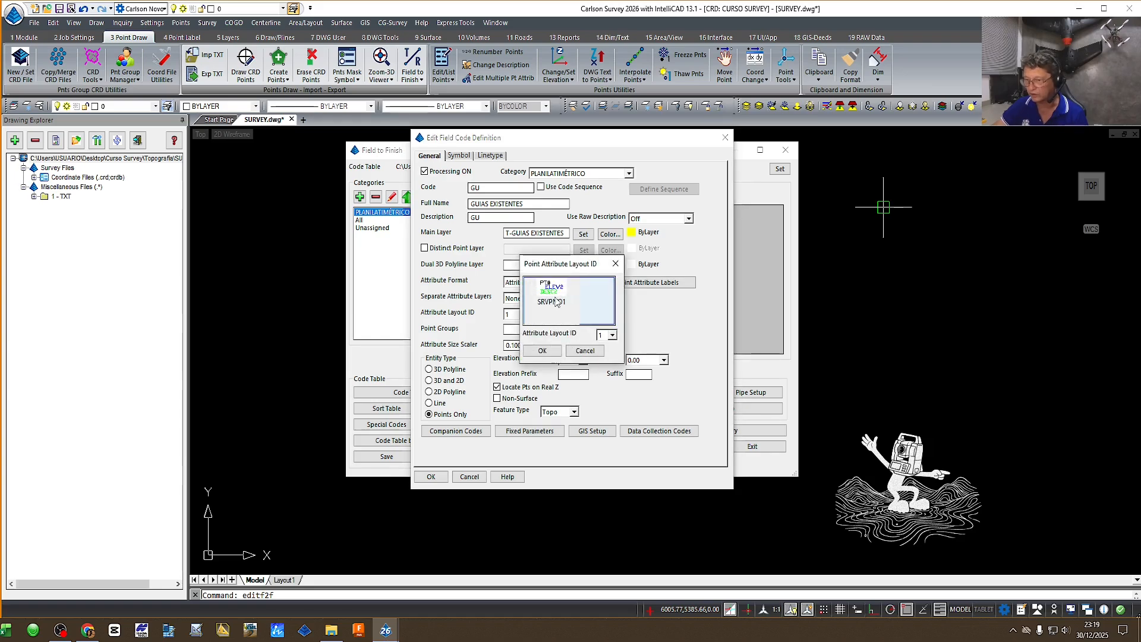
pyautogui.click(615, 264)
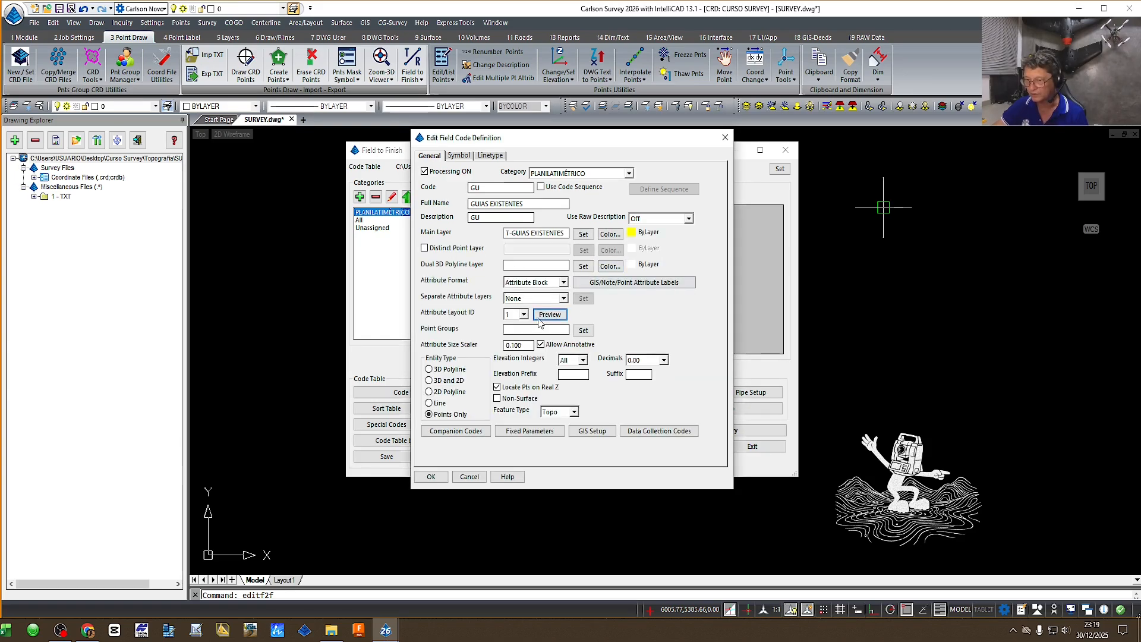
pyautogui.click(524, 314)
pyautogui.click(514, 333)
pyautogui.click(551, 315)
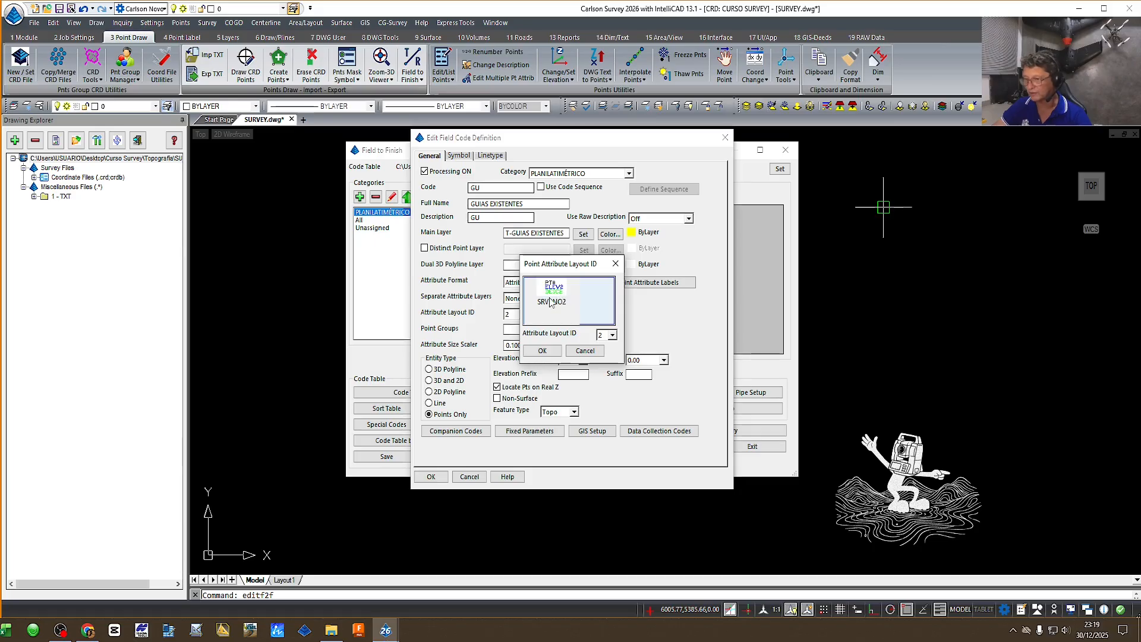
pyautogui.click(542, 351)
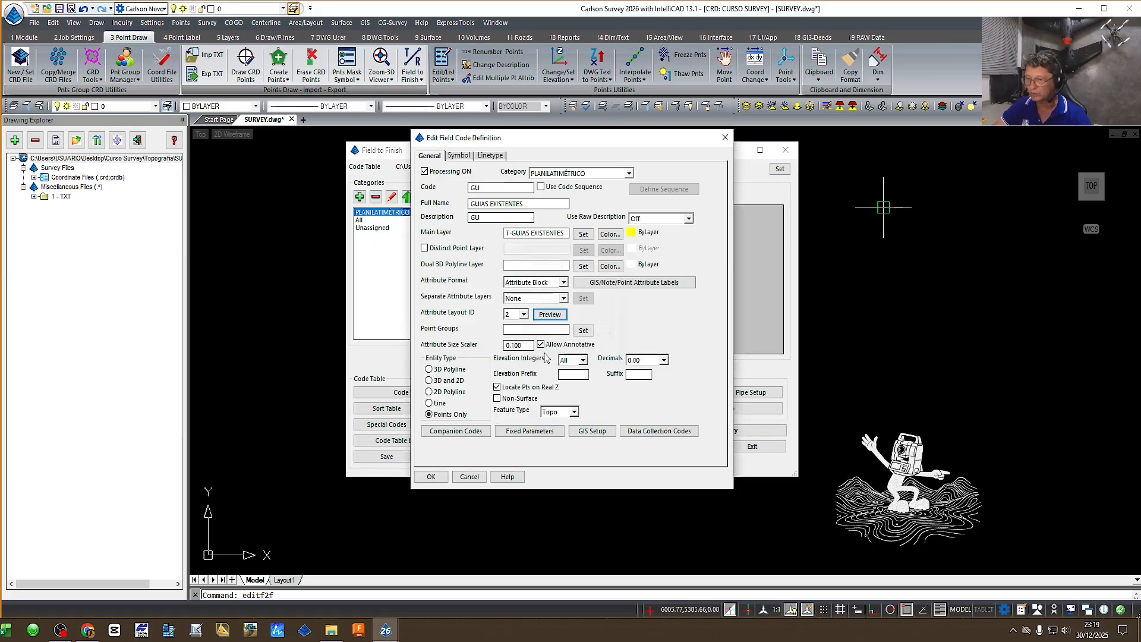
pyautogui.moveTo(530, 345); pyautogui.dragTo(505, 346)
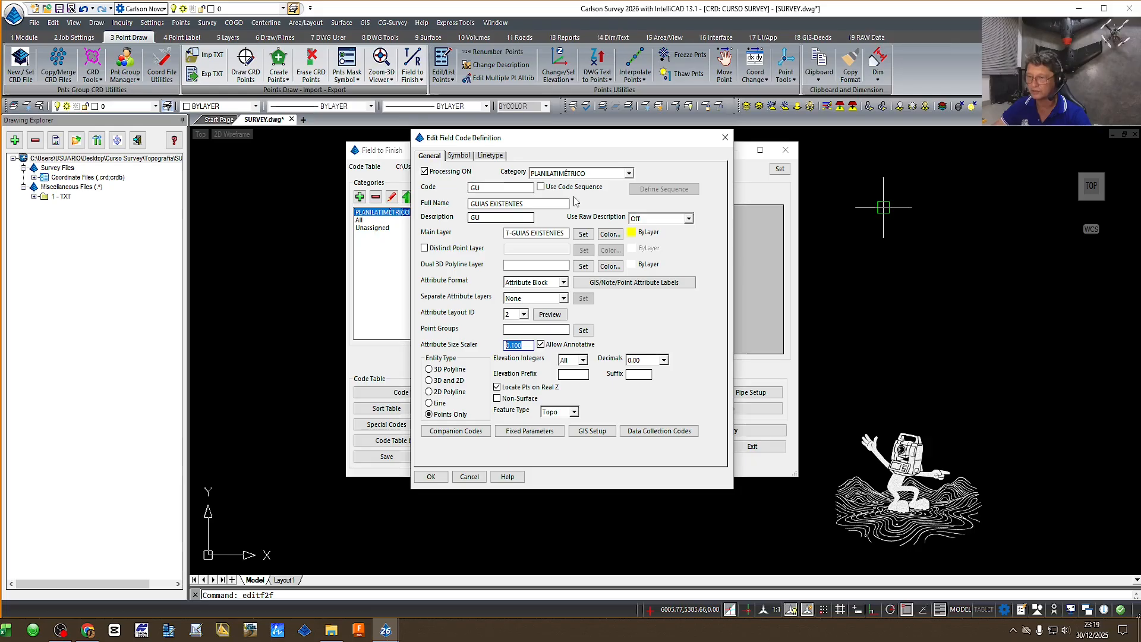
pyautogui.click(458, 423)
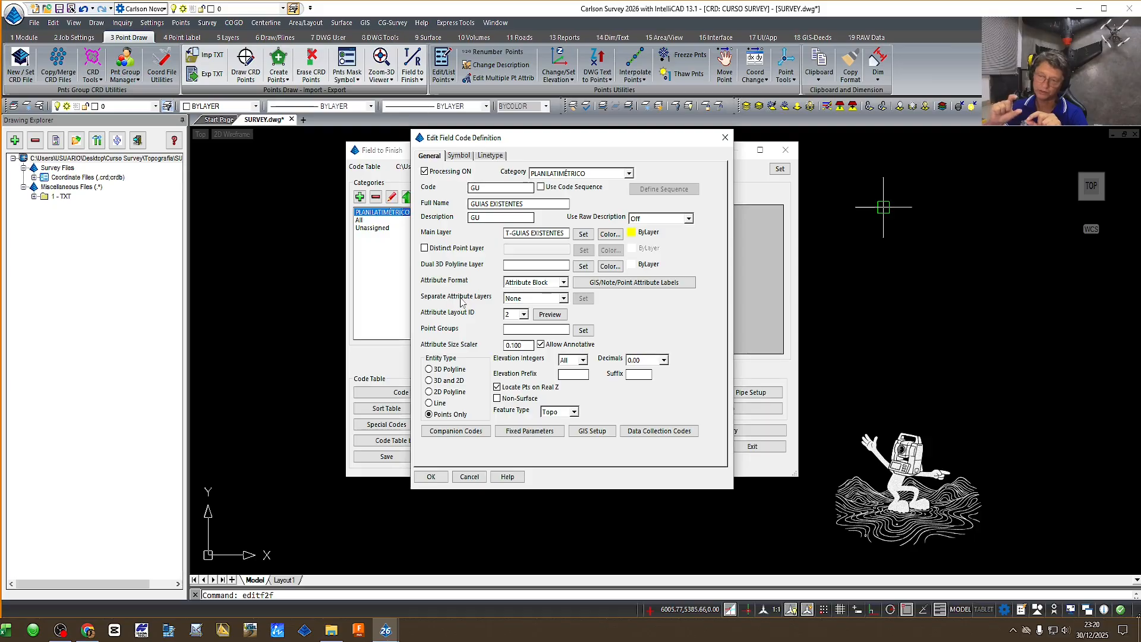
# Step: Review the separate point attribute layers offered for the GU code and return Separate Attribute Layers to None
pyautogui.click(541, 298)
pyautogui.click(522, 324)
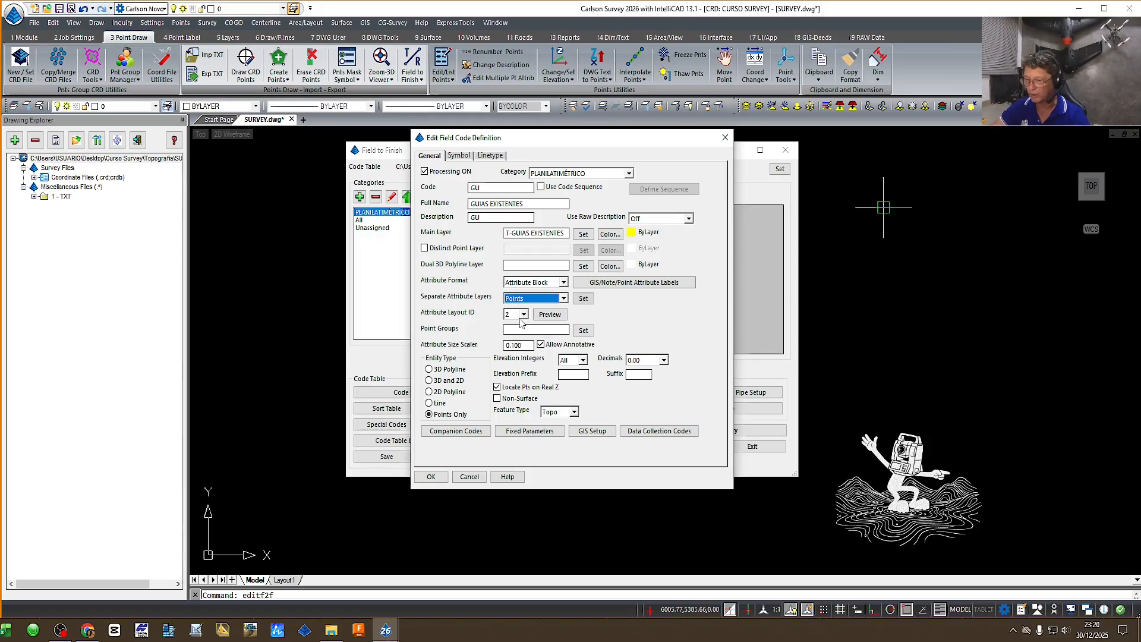
pyautogui.click(583, 298)
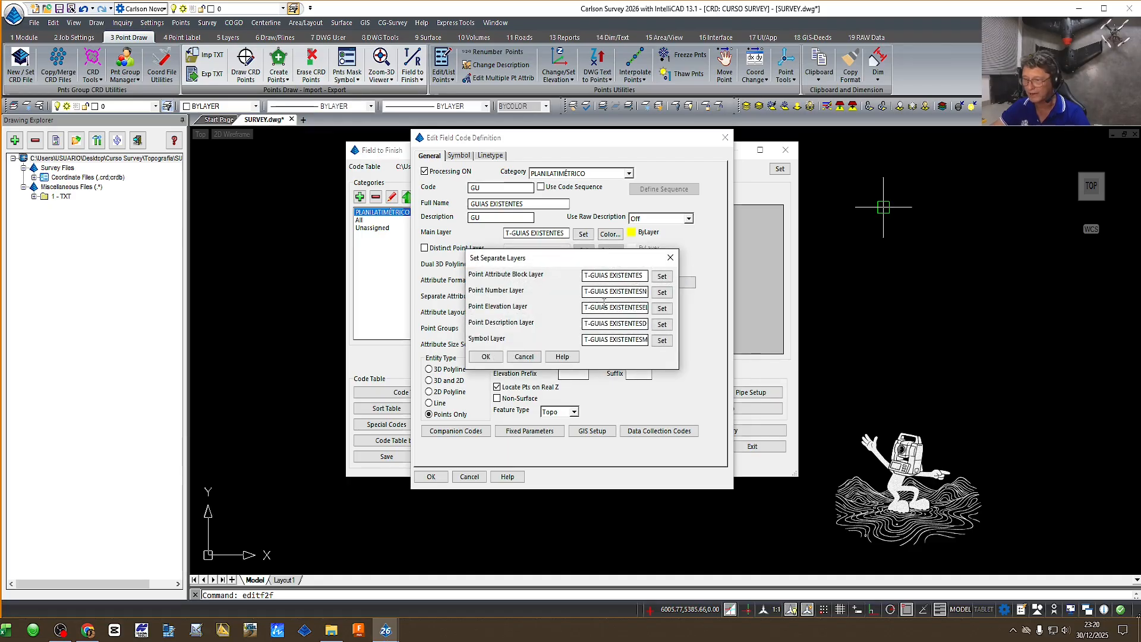
pyautogui.moveTo(584, 292); pyautogui.dragTo(651, 293)
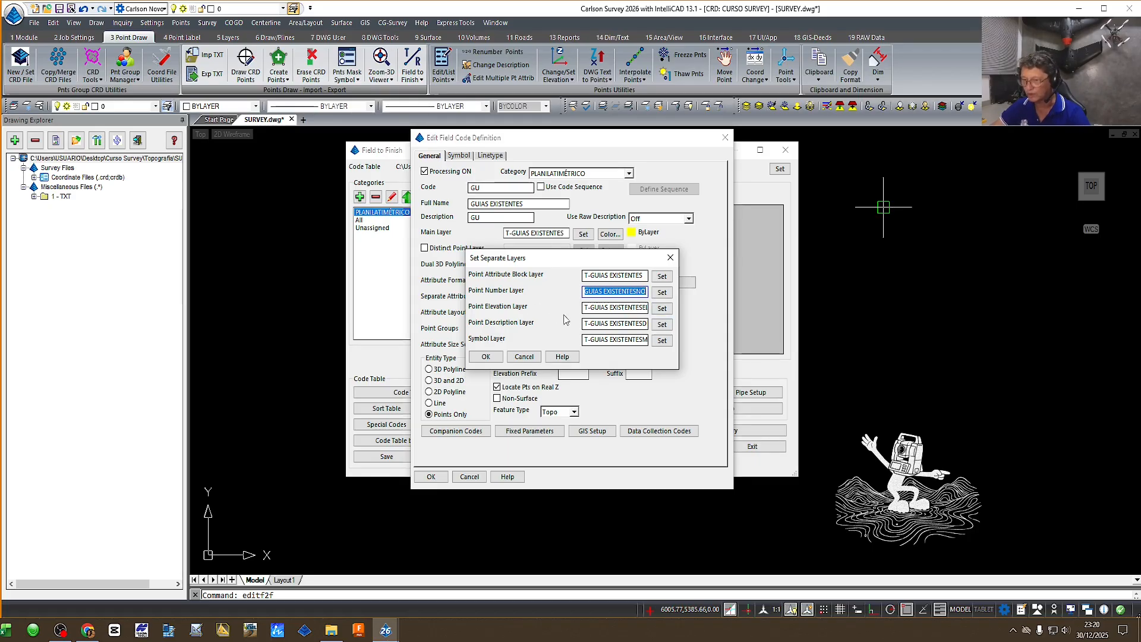
pyautogui.moveTo(588, 310); pyautogui.dragTo(655, 315)
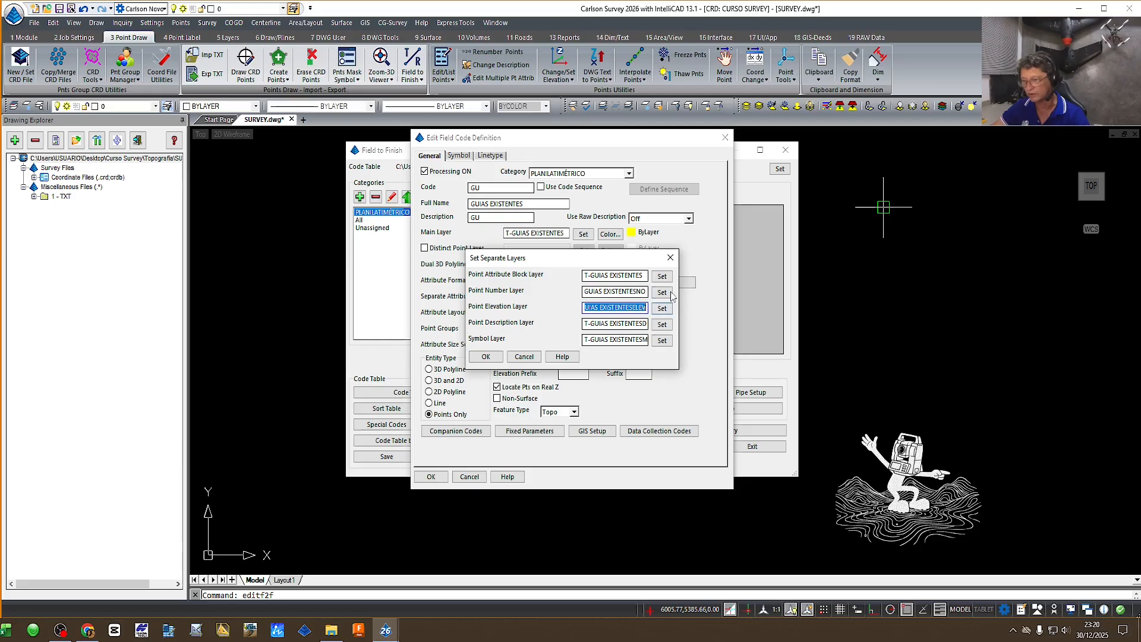
pyautogui.click(670, 258)
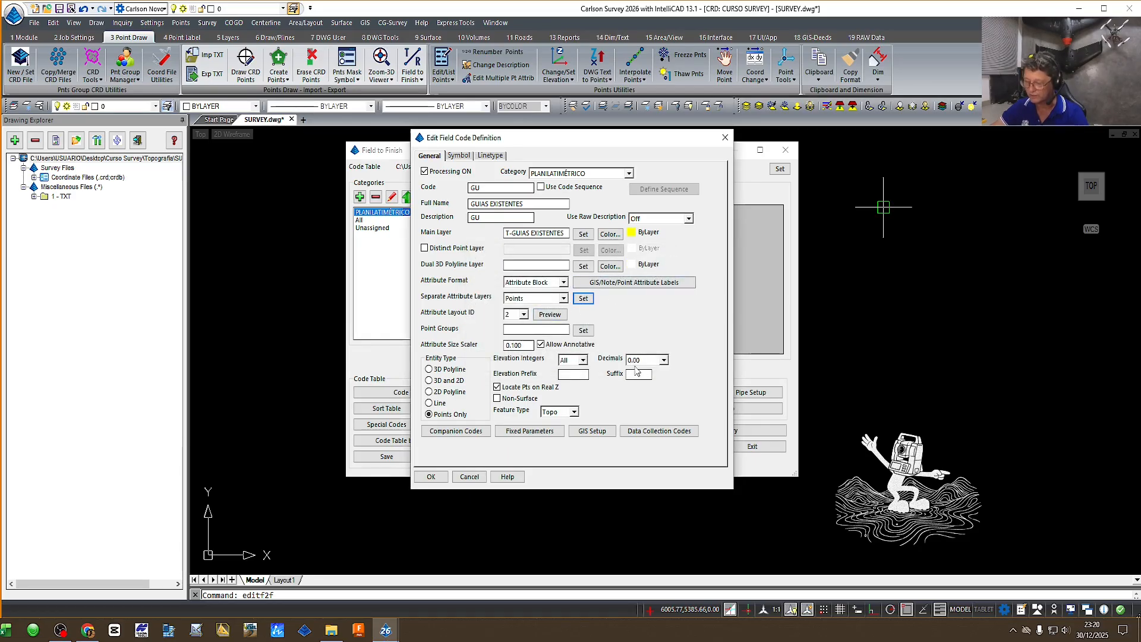
pyautogui.click(563, 298)
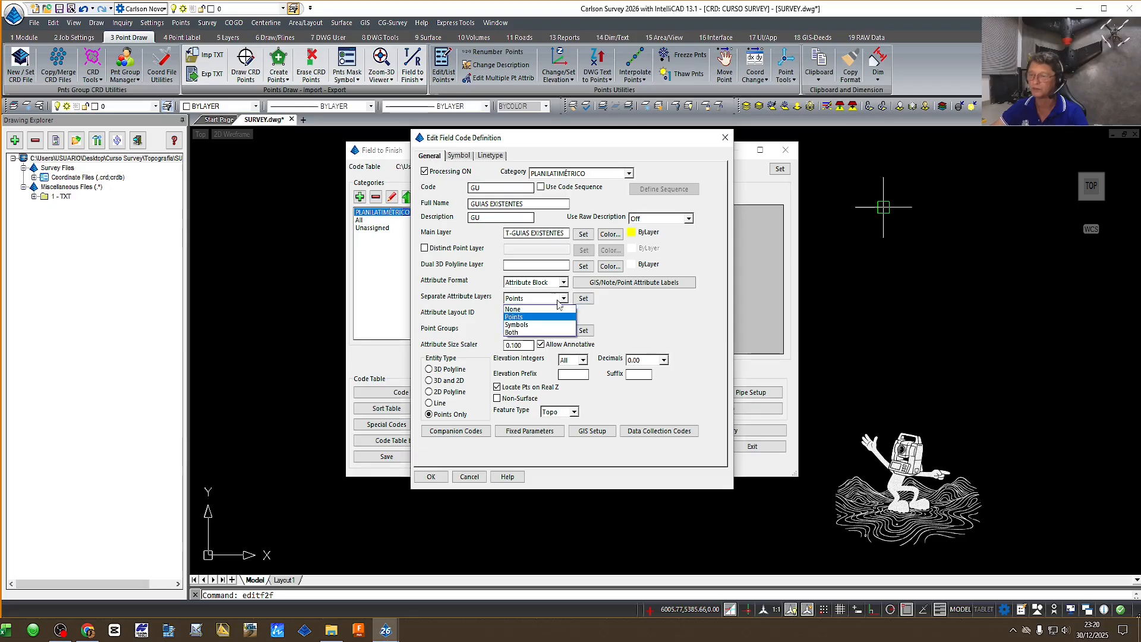
pyautogui.click(516, 309)
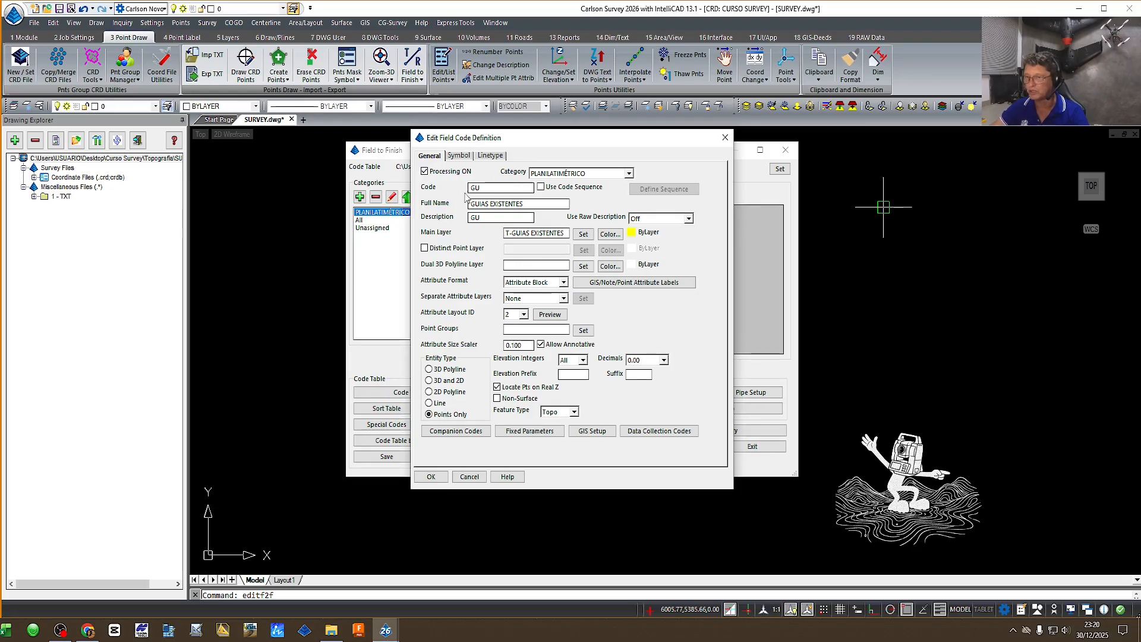
# Step: Assign symbol SPT2 from the Points symbol category to the GU field code
pyautogui.click(459, 156)
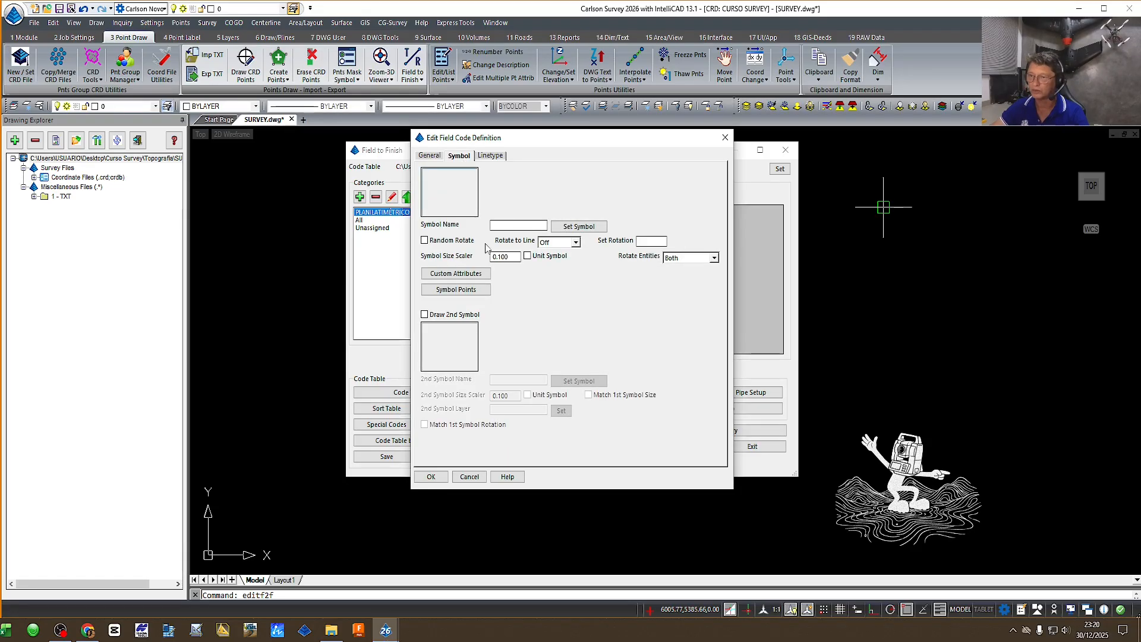
pyautogui.click(577, 227)
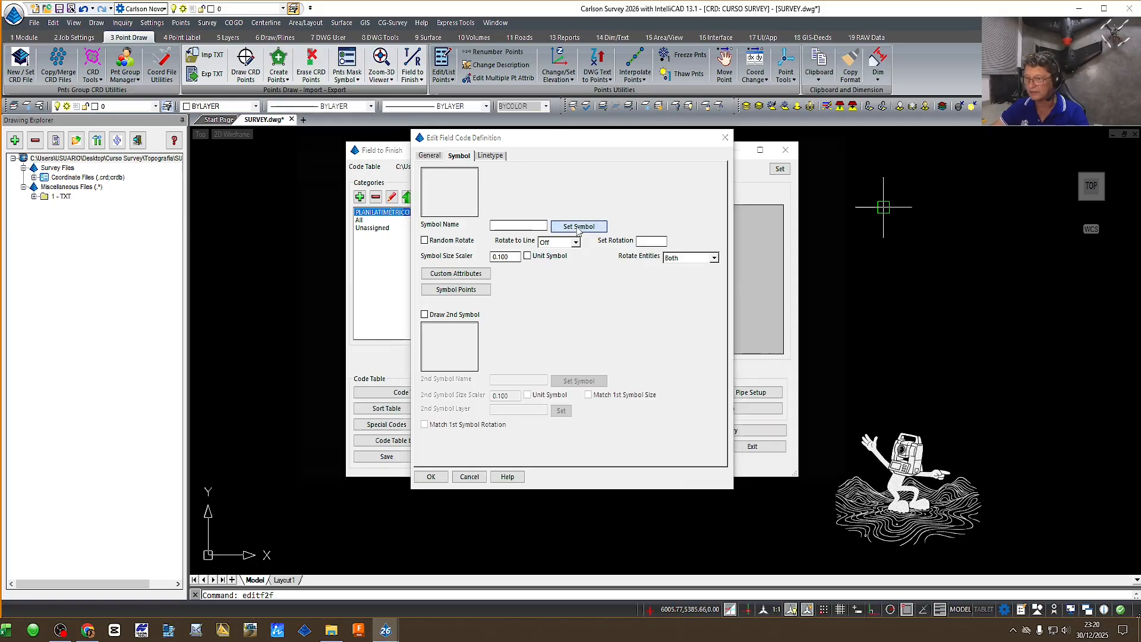
pyautogui.click(369, 159)
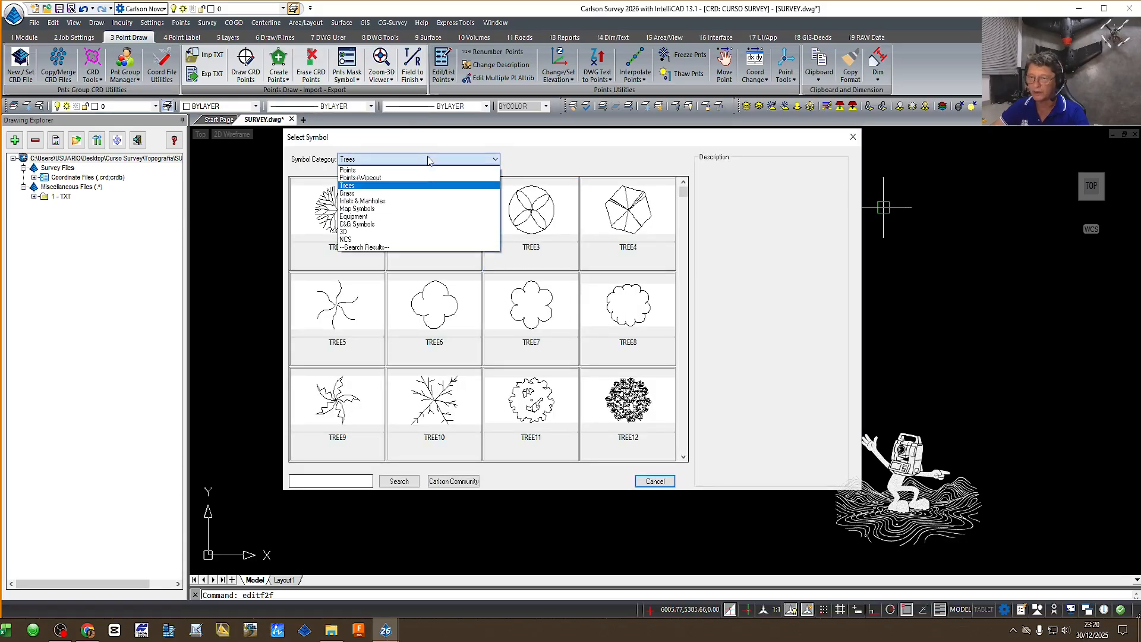
pyautogui.click(357, 172)
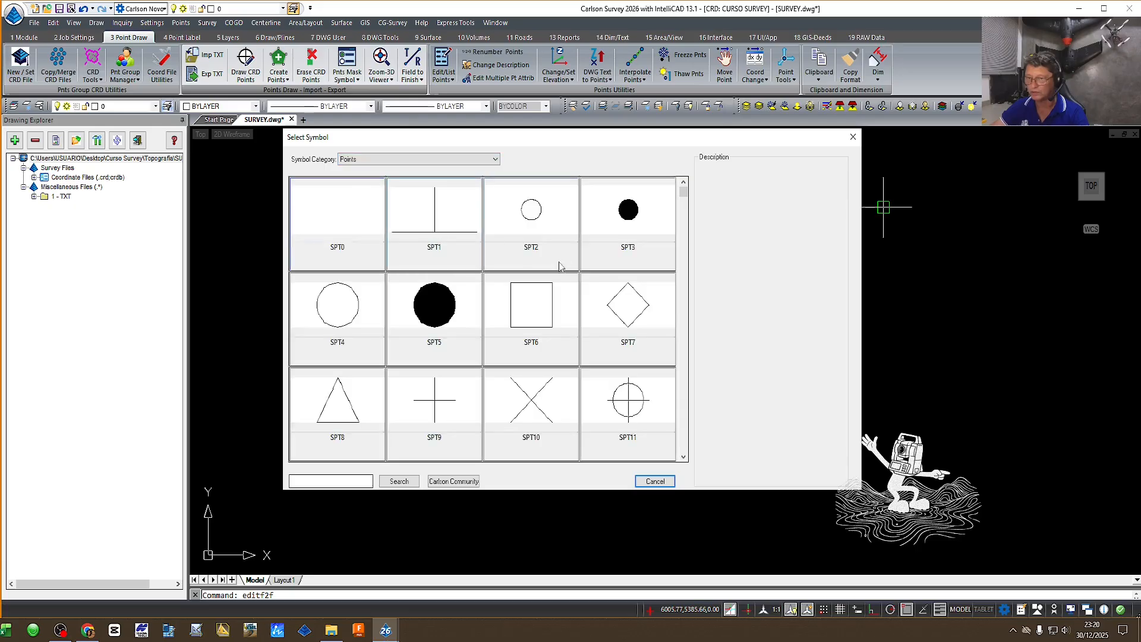
pyautogui.scroll(-15, 684, 416)
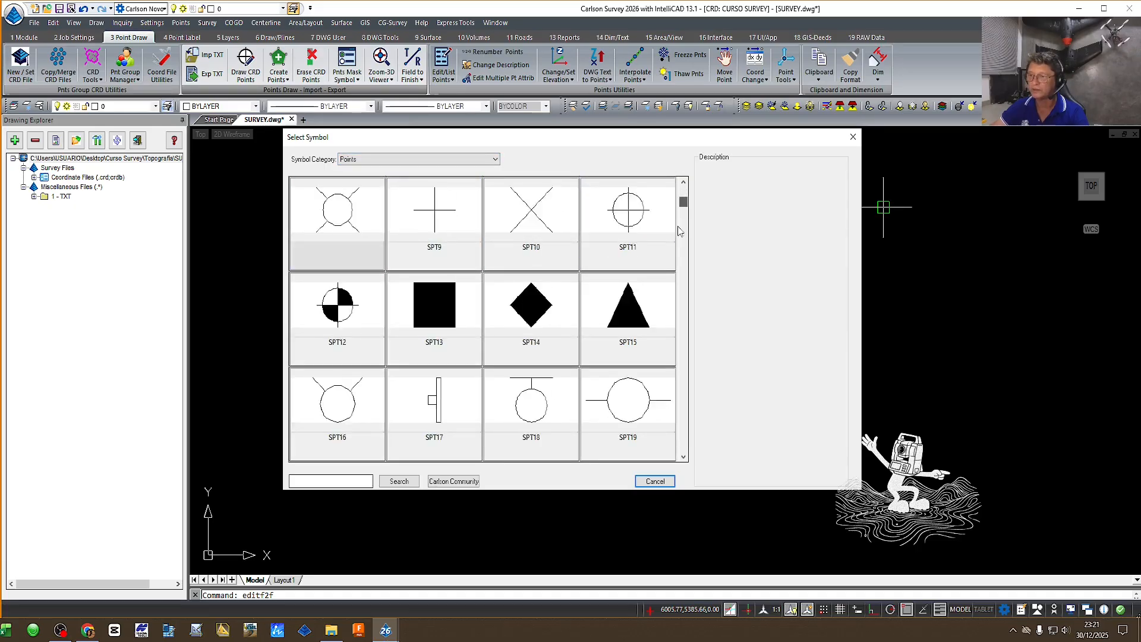
pyautogui.scroll(15, 688, 422)
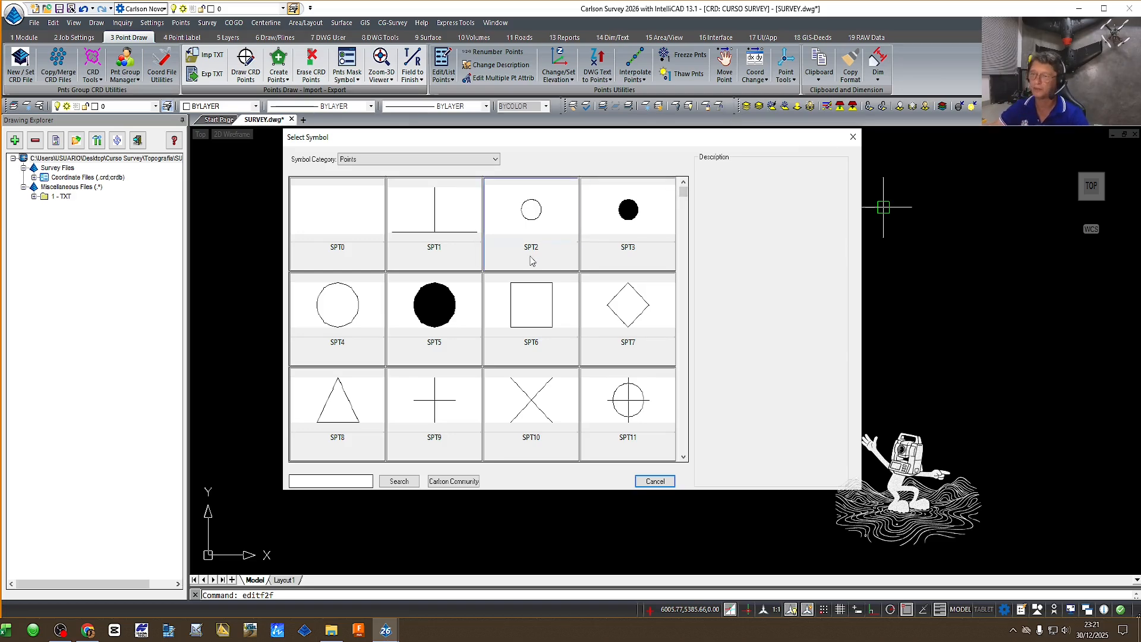
pyautogui.click(536, 213)
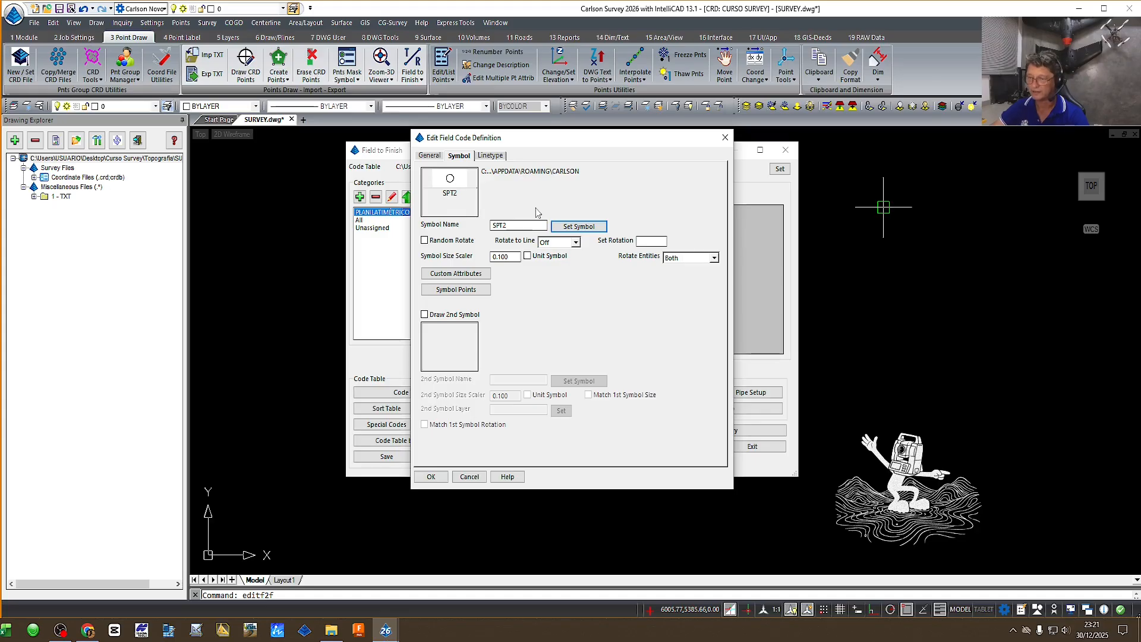
# Step: Set the GU code's symbol size scaler to 0.05 and accept the field code definition
pyautogui.doubleClick(510, 259)
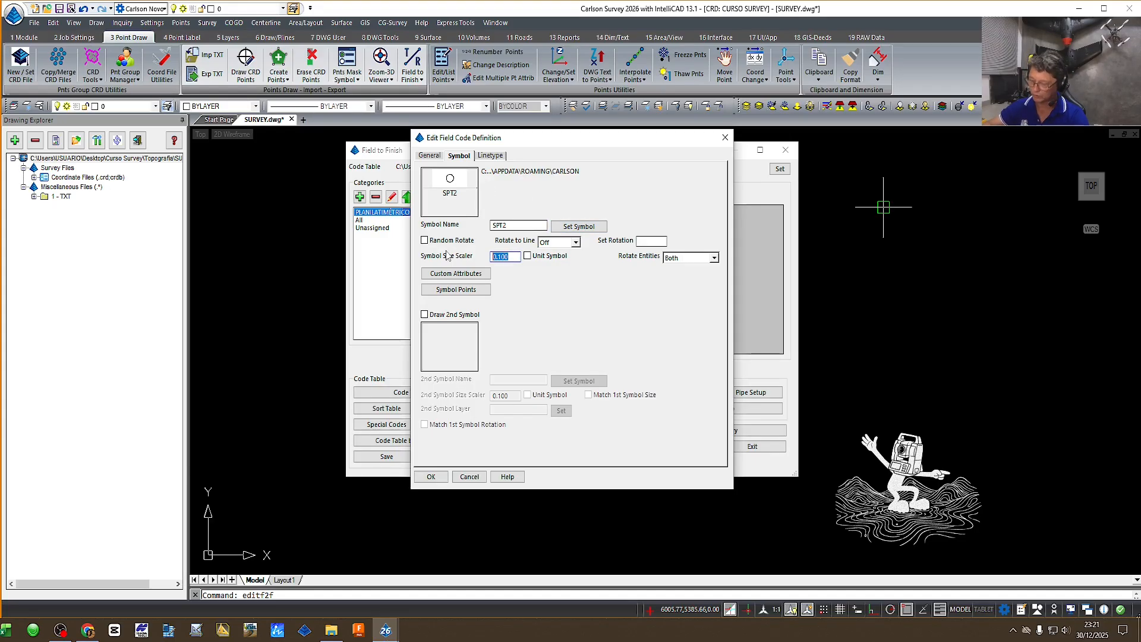
pyautogui.write('.05')
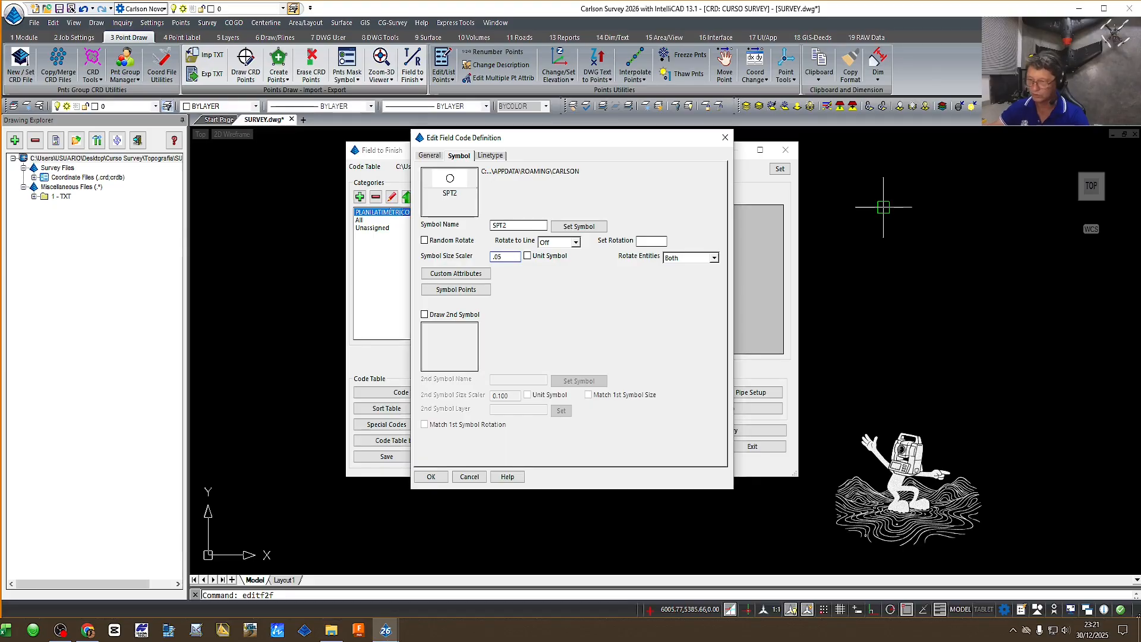
pyautogui.click(431, 477)
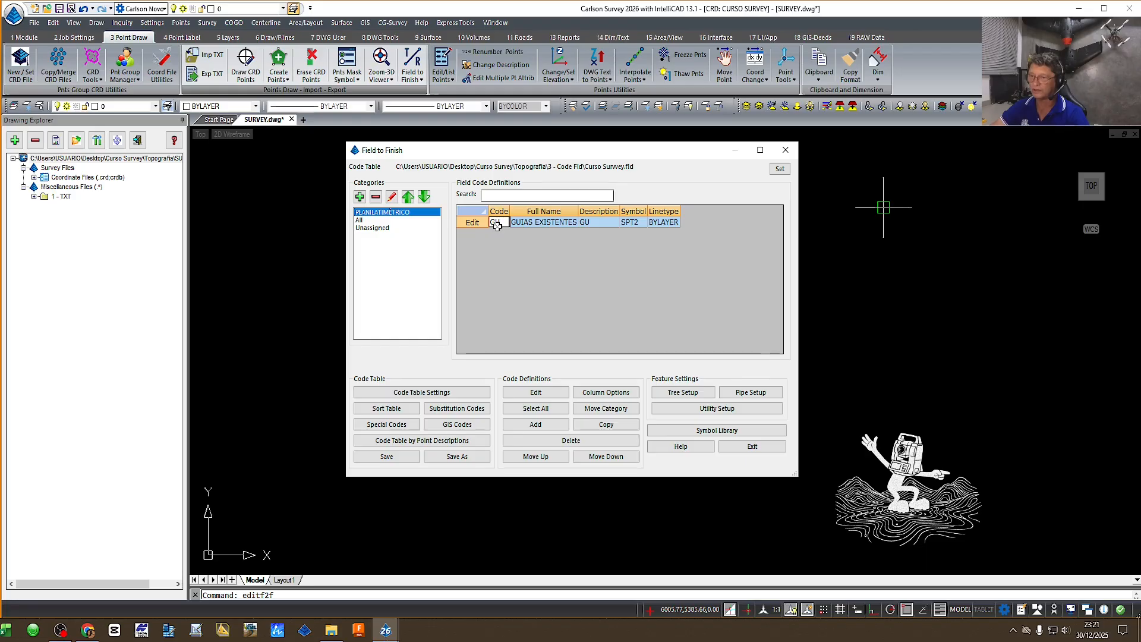
# Step: Reopen the GU field code definition and review its code, full name, description and symbol settings
pyautogui.click(544, 393)
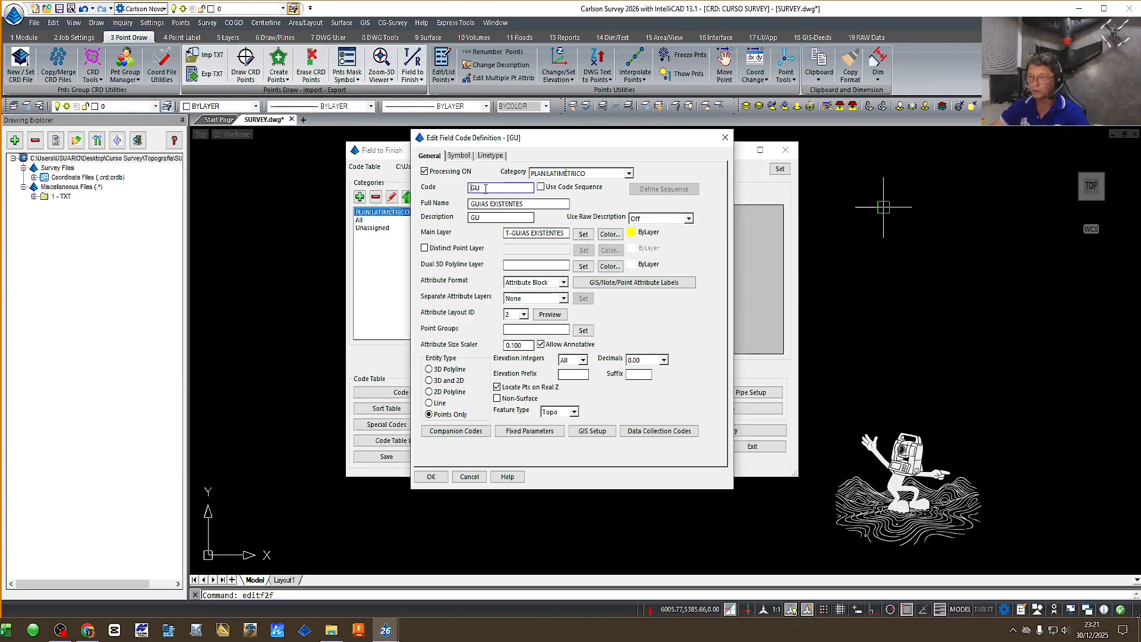
pyautogui.moveTo(470, 205); pyautogui.dragTo(526, 205)
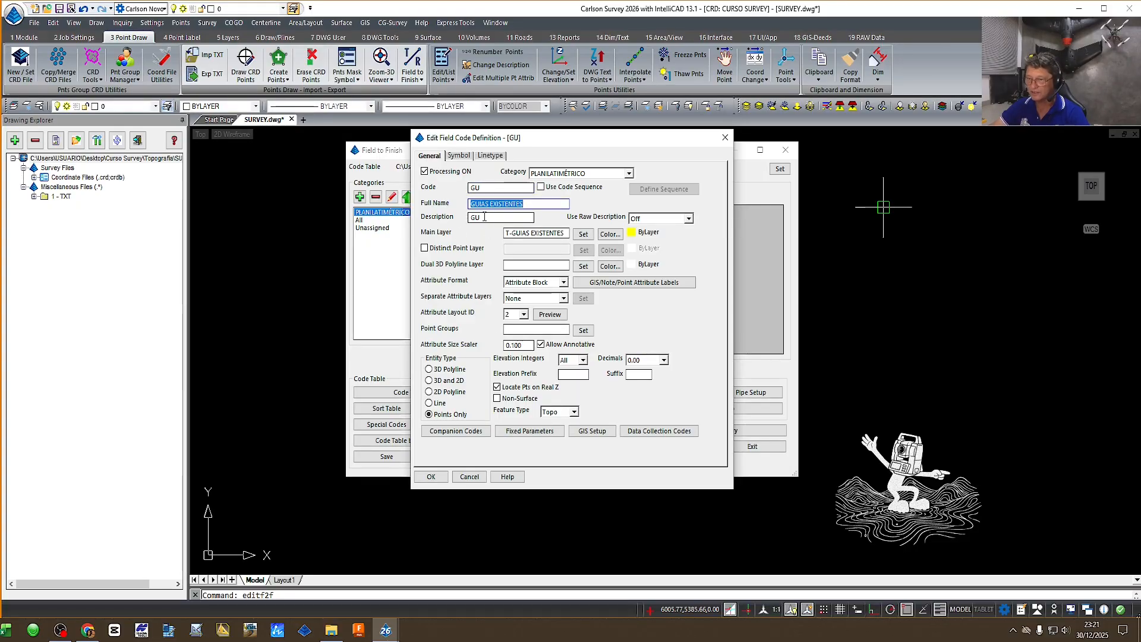
pyautogui.click(484, 217)
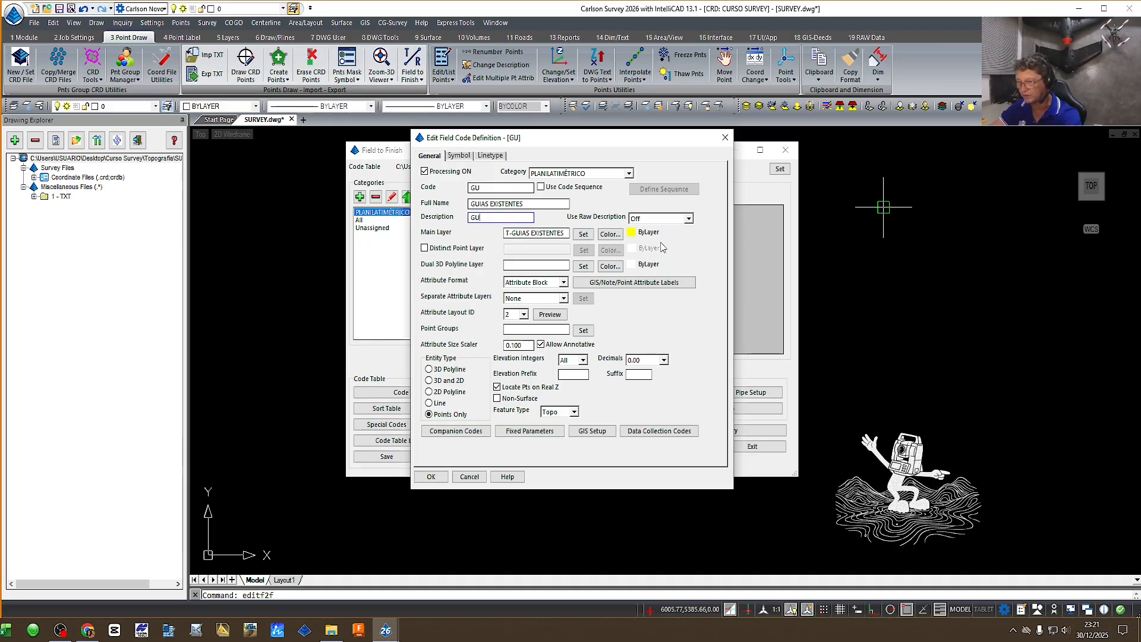
pyautogui.click(460, 155)
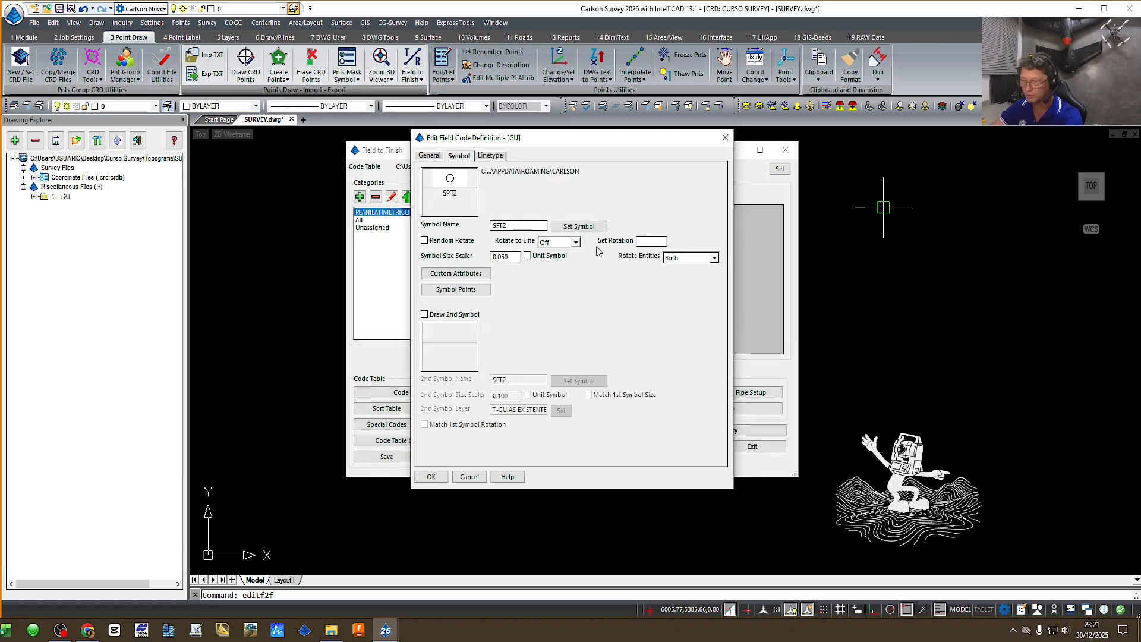
pyautogui.click(438, 155)
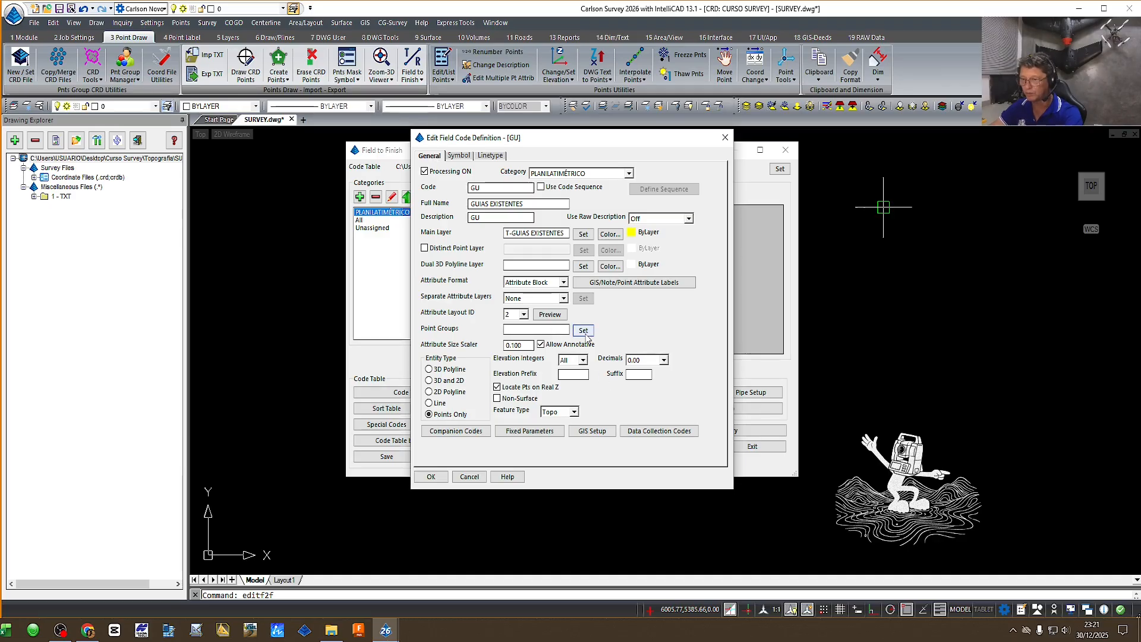
pyautogui.moveTo(487, 188)
pyautogui.mouseDown()
pyautogui.moveTo(467, 188)
pyautogui.moveTo(455, 218)
pyautogui.moveTo(469, 189)
pyautogui.mouseUp()
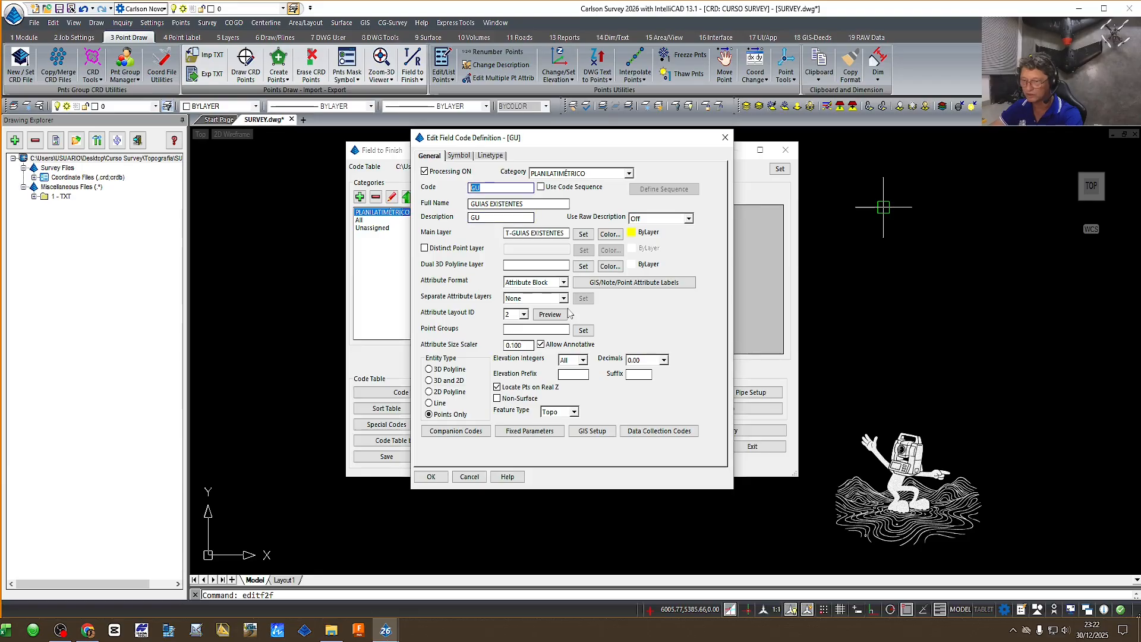
# Step: Enter GUIAS EXISTENTES as the GU code's point group, accept the definition and save the code table
pyautogui.click(583, 332)
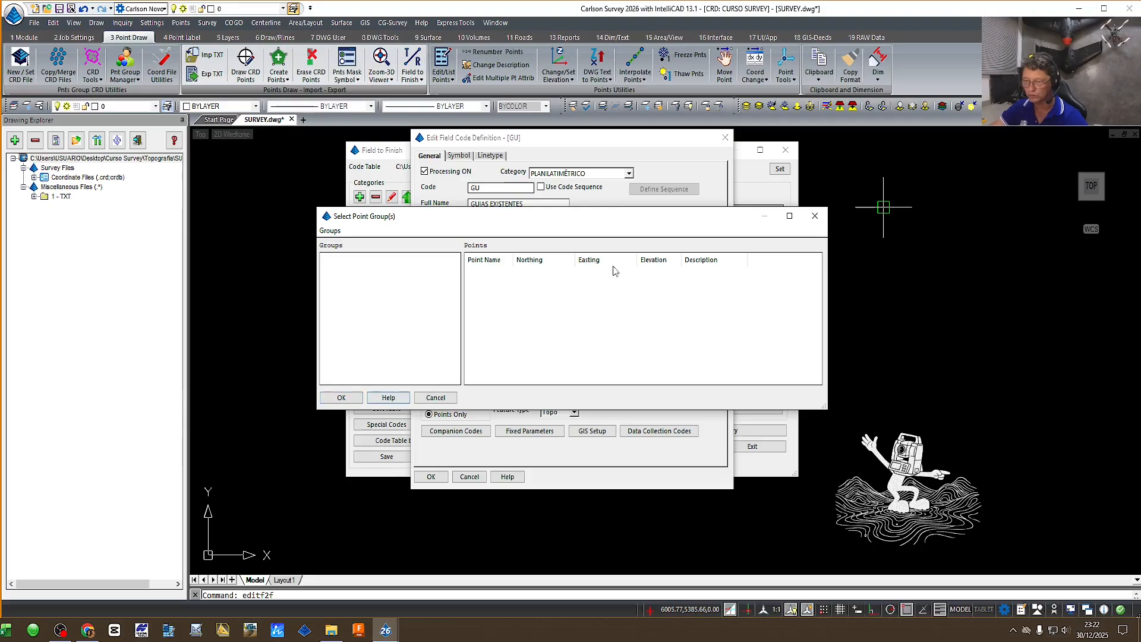
pyautogui.click(814, 216)
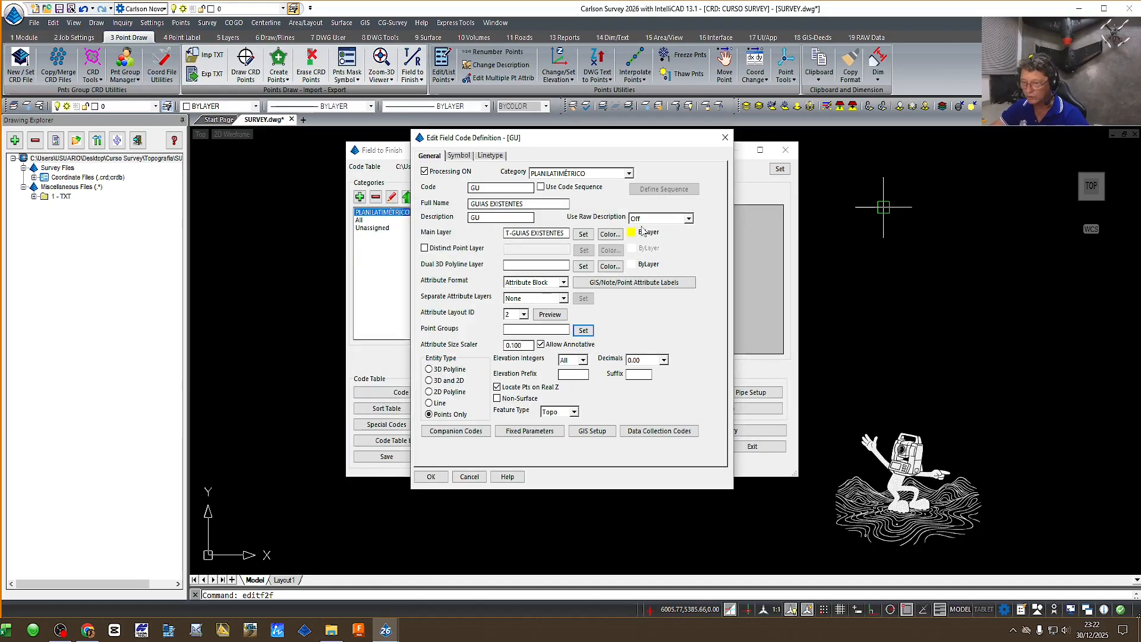
pyautogui.click(584, 331)
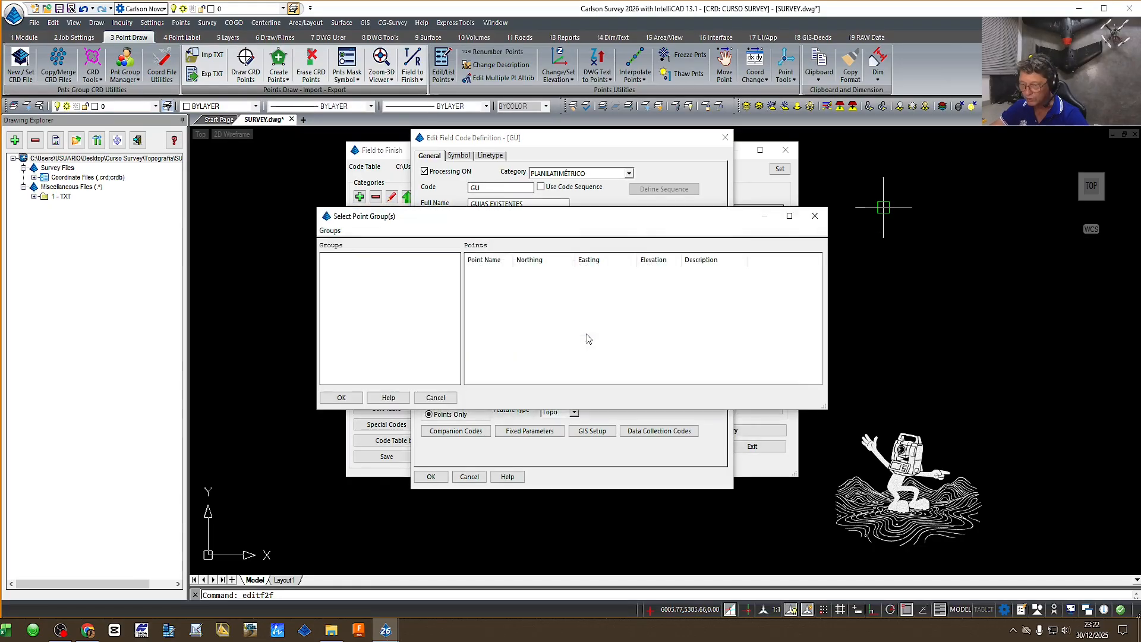
pyautogui.click(819, 221)
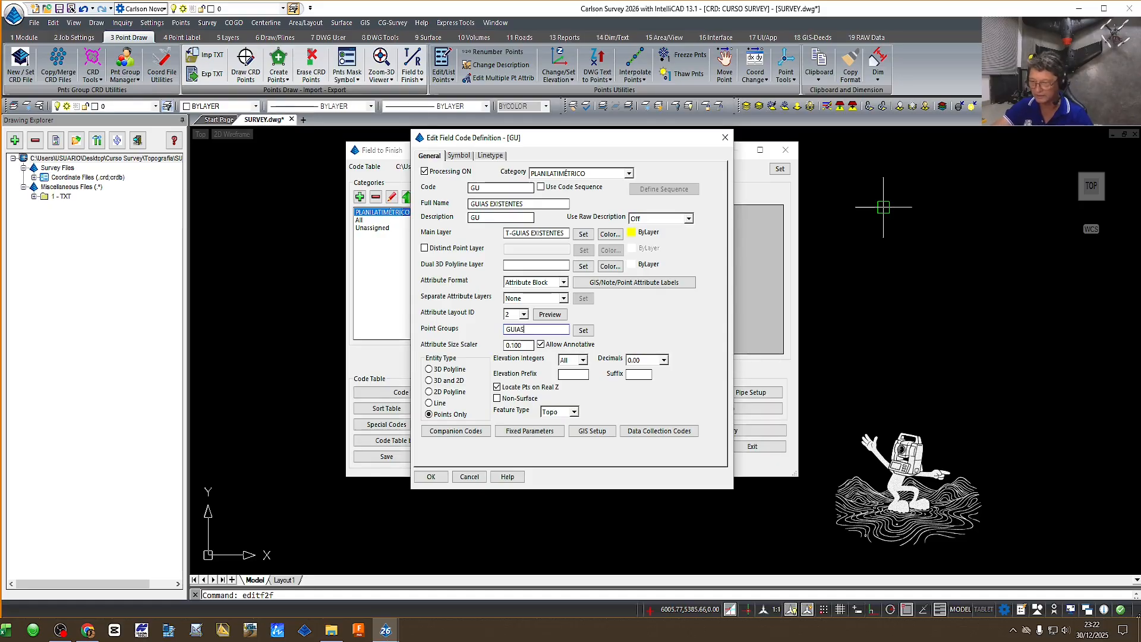
pyautogui.write('EXIST')
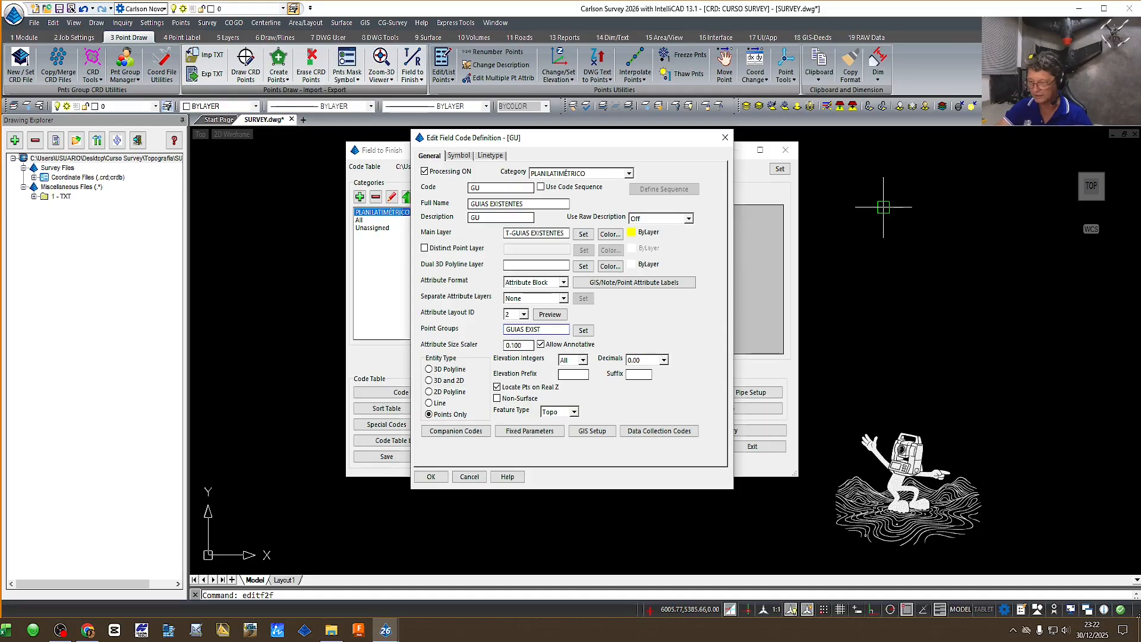
pyautogui.write('ENTES')
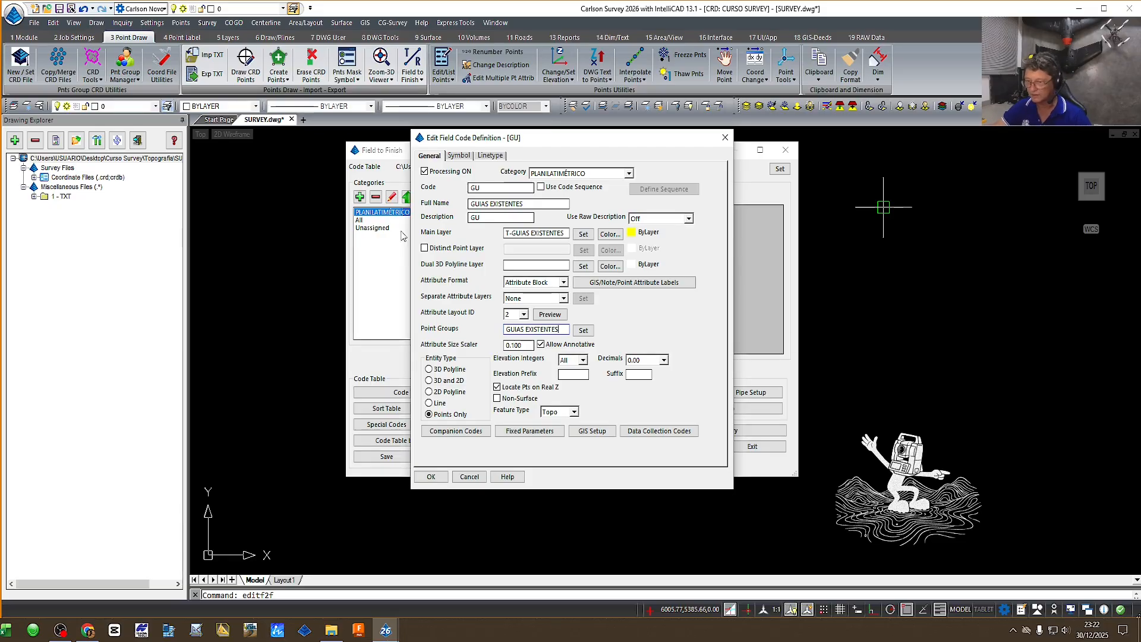
pyautogui.click(432, 477)
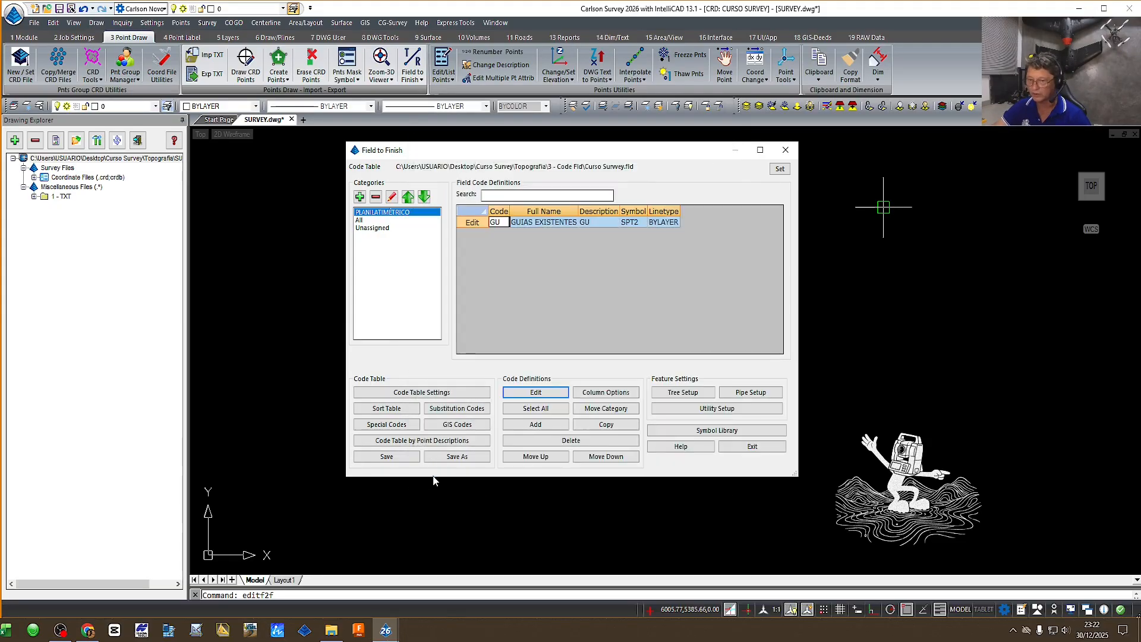
pyautogui.click(385, 456)
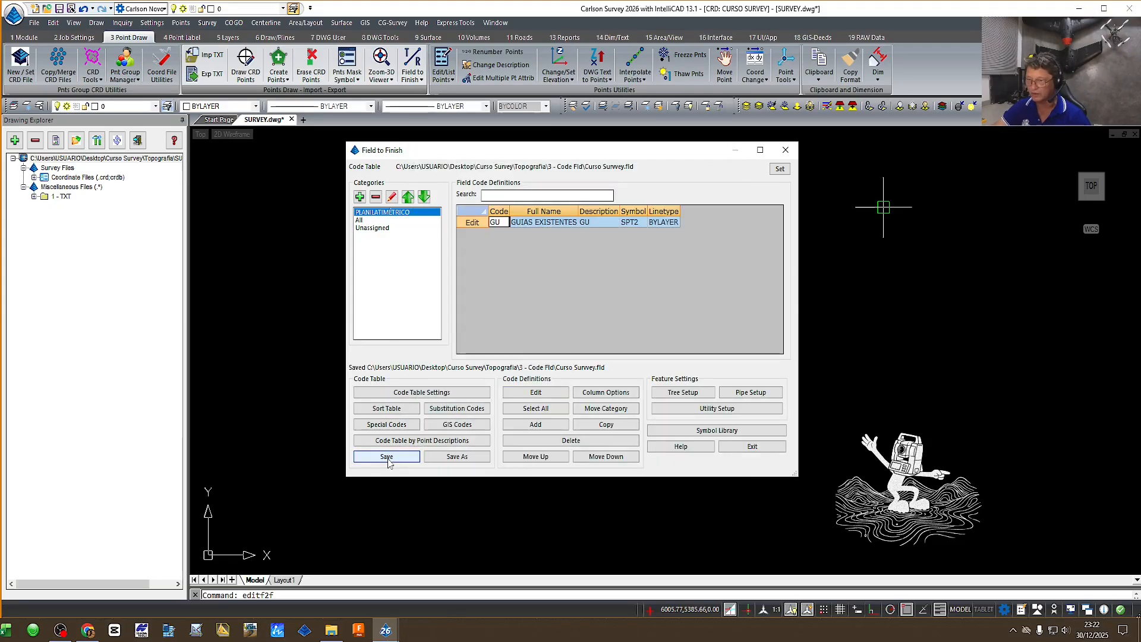
# Step: Reopen the GU field code definition to check its code and point group, and close it
pyautogui.click(541, 393)
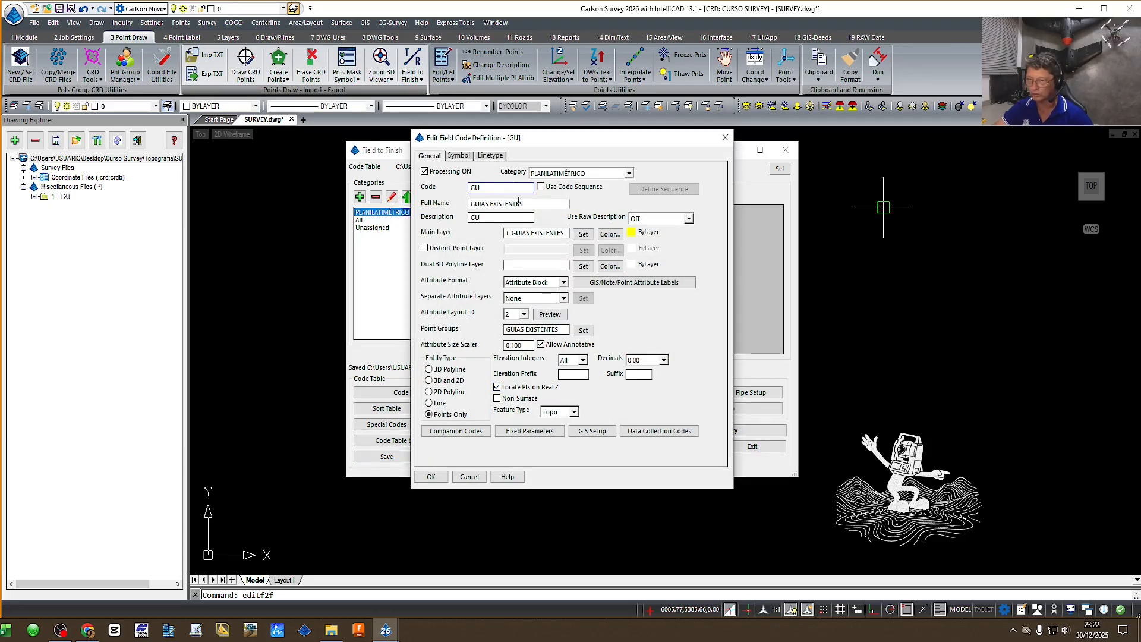
pyautogui.moveTo(484, 187); pyautogui.dragTo(456, 190)
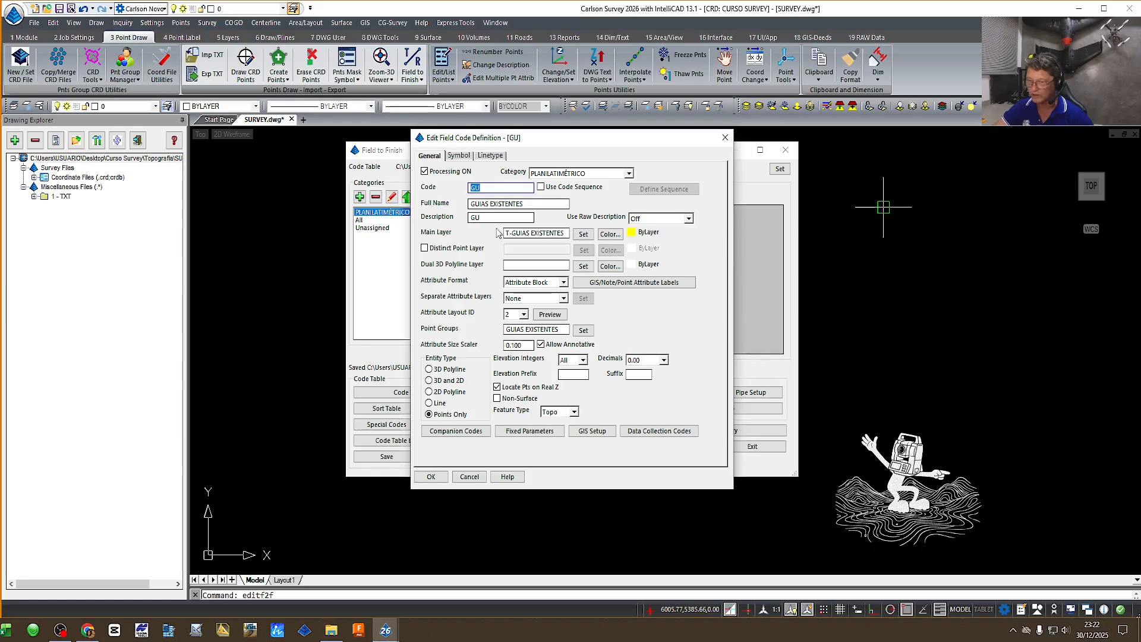
pyautogui.moveTo(560, 330); pyautogui.dragTo(500, 332)
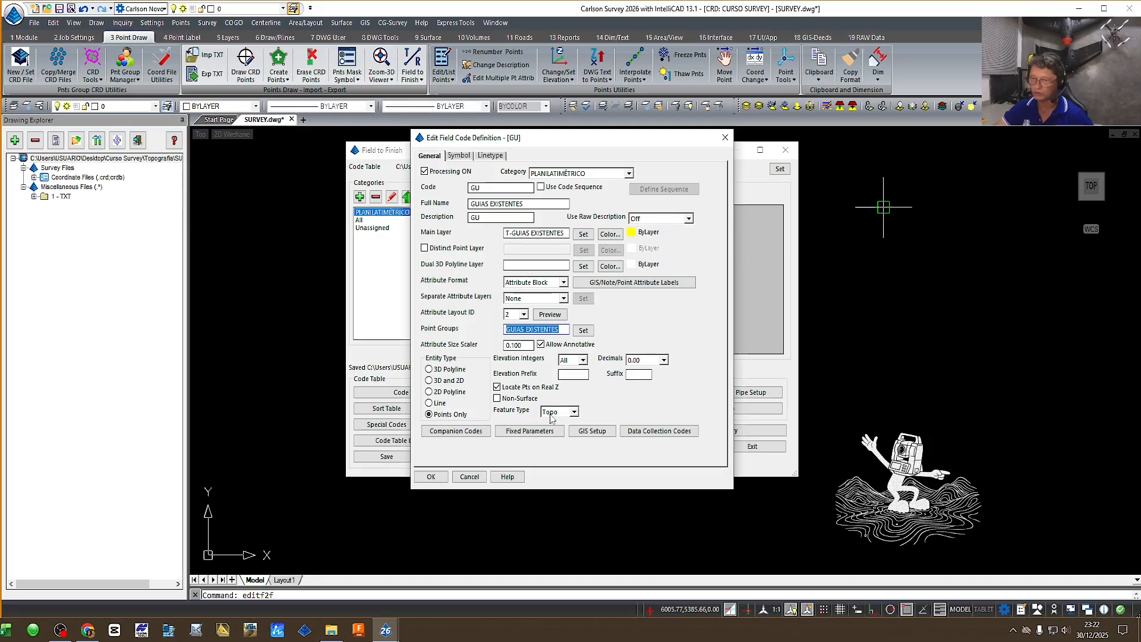
pyautogui.click(431, 477)
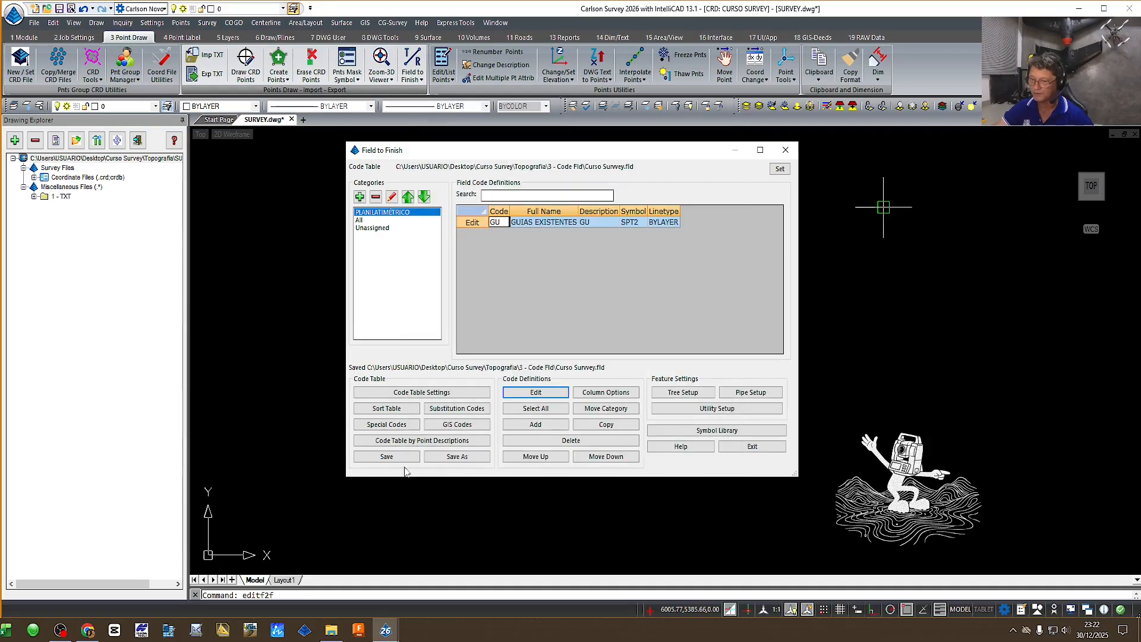
# Step: Add field code ARV with full name ARVORES, description ARV and main layer T-ARVORES
pyautogui.click(529, 425)
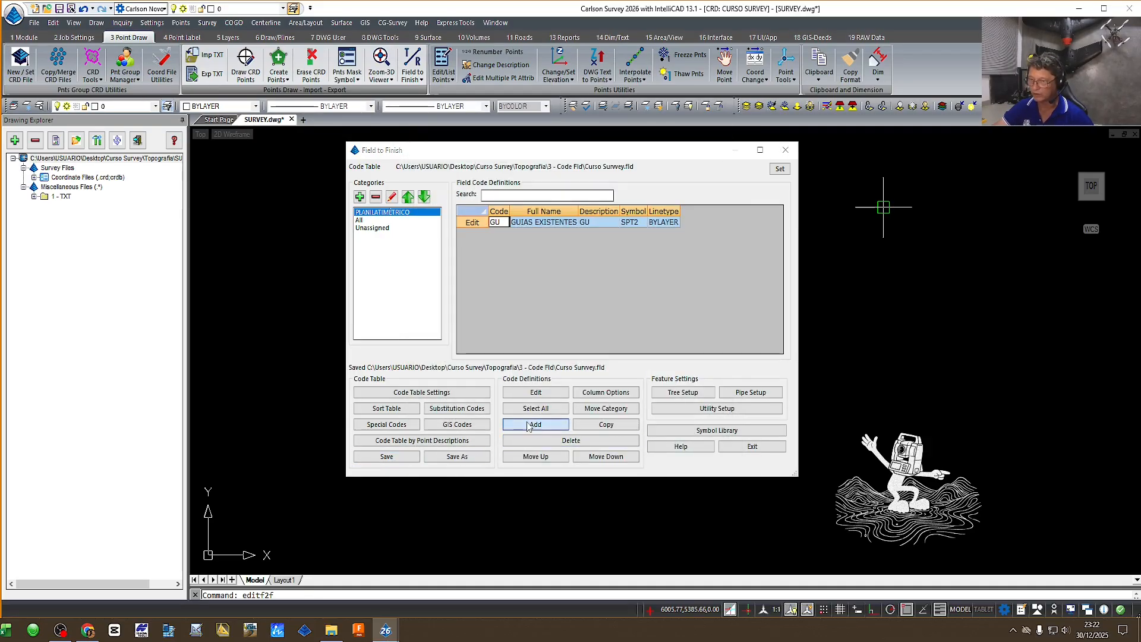
pyautogui.write('AR')
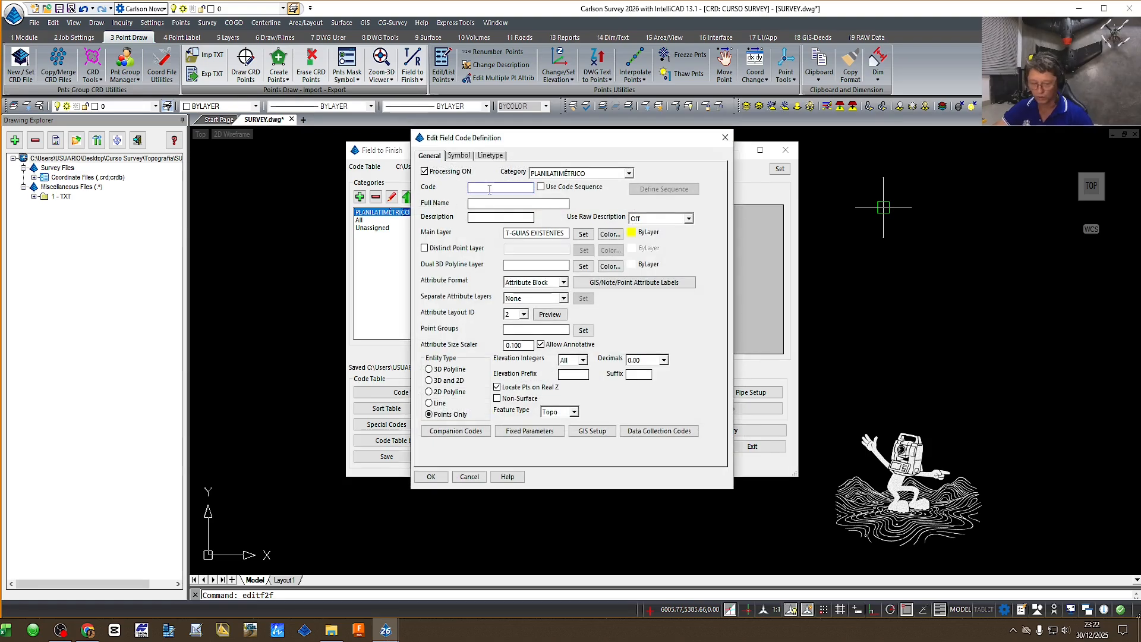
pyautogui.write('V')
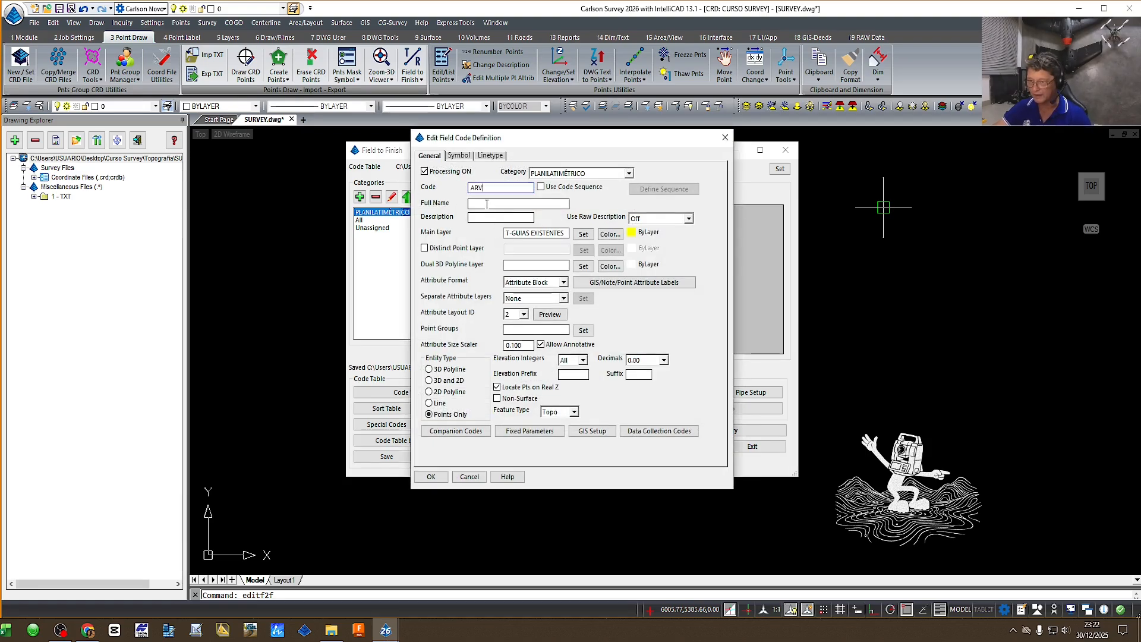
pyautogui.write('ARVORES')
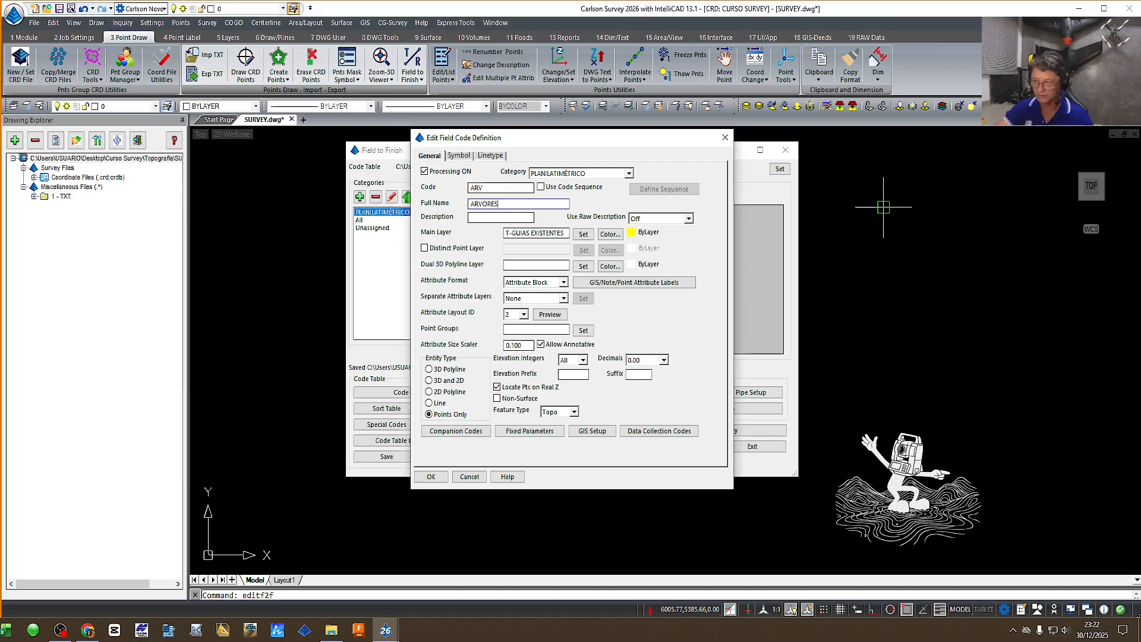
pyautogui.click(479, 218)
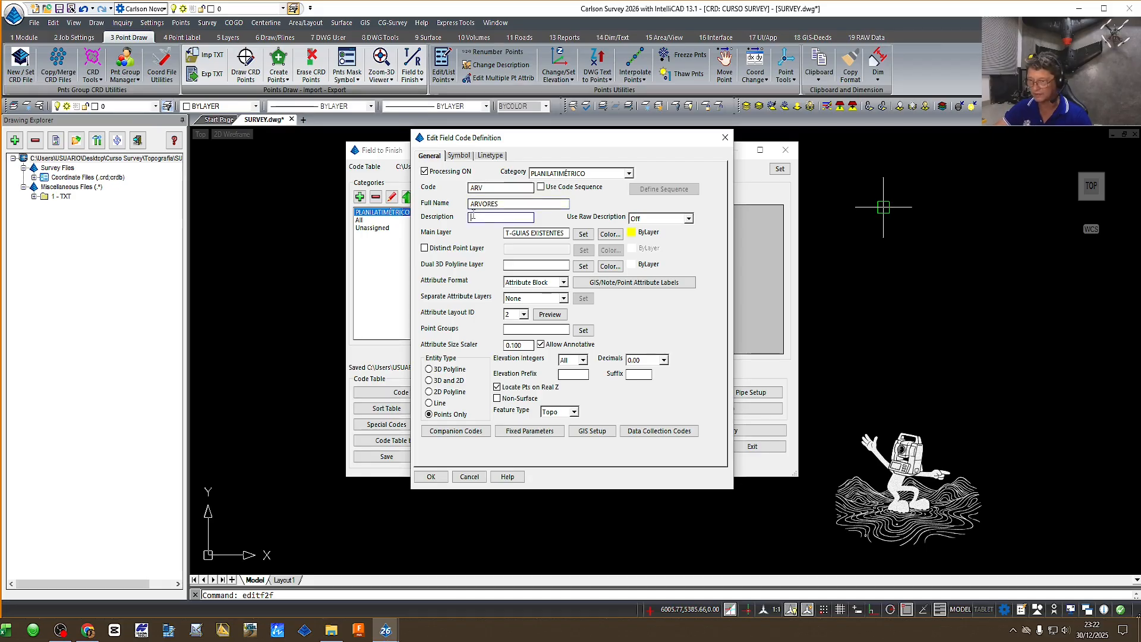
pyautogui.click(583, 234)
pyautogui.click(480, 343)
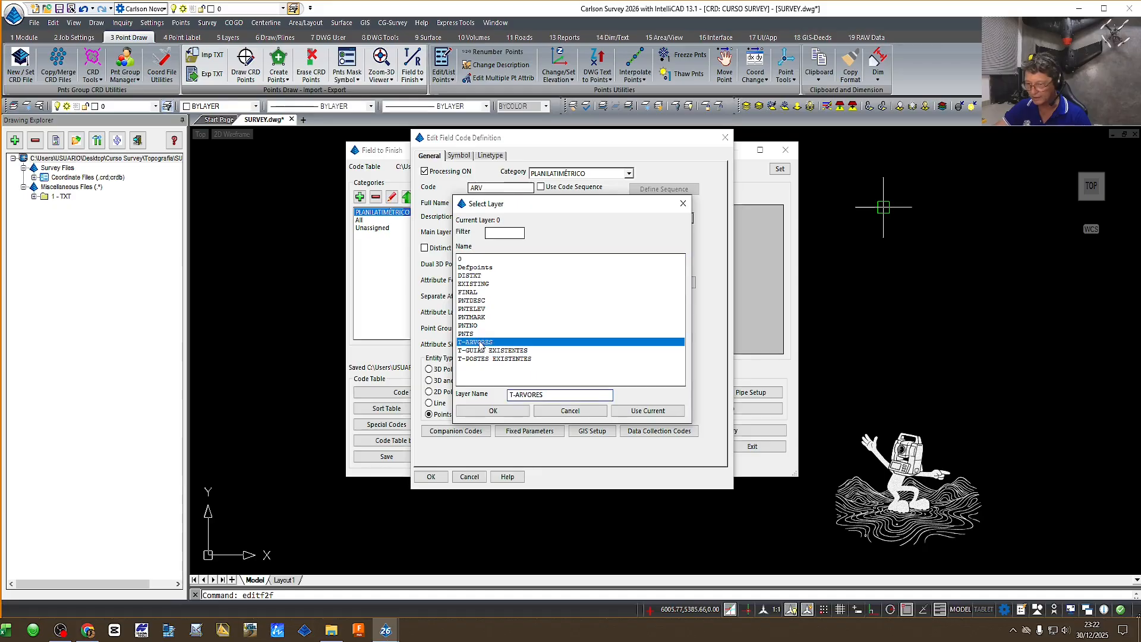
pyautogui.click(493, 410)
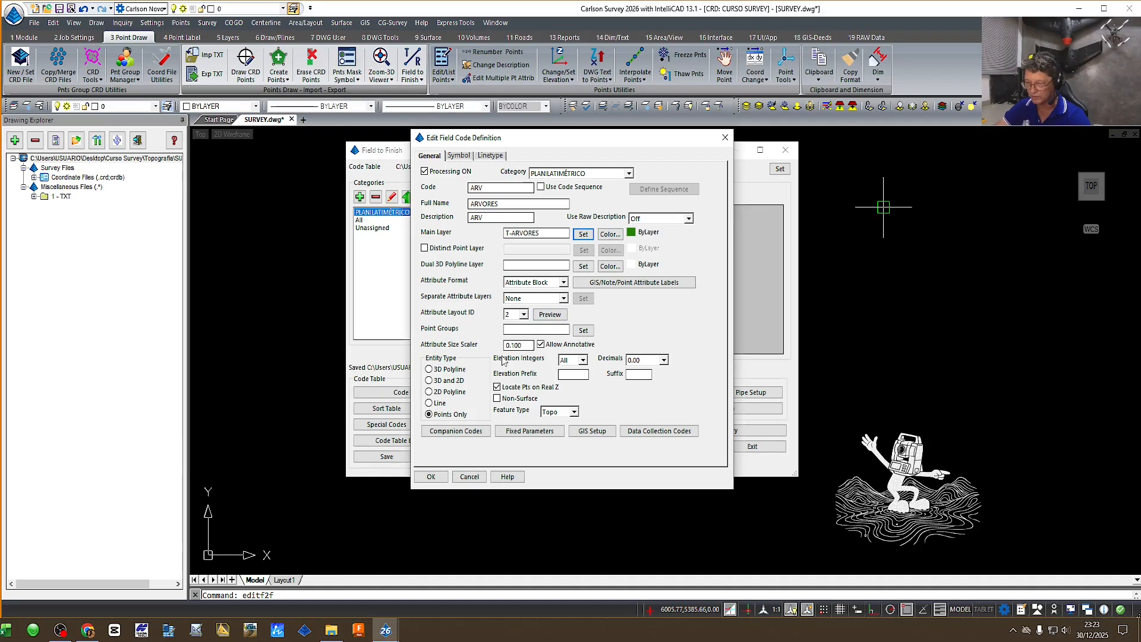
# Step: Assign the TREE1 symbol from the Trees category to ARV, set its symbol size scaler to 0.10 and accept the definition
pyautogui.click(460, 156)
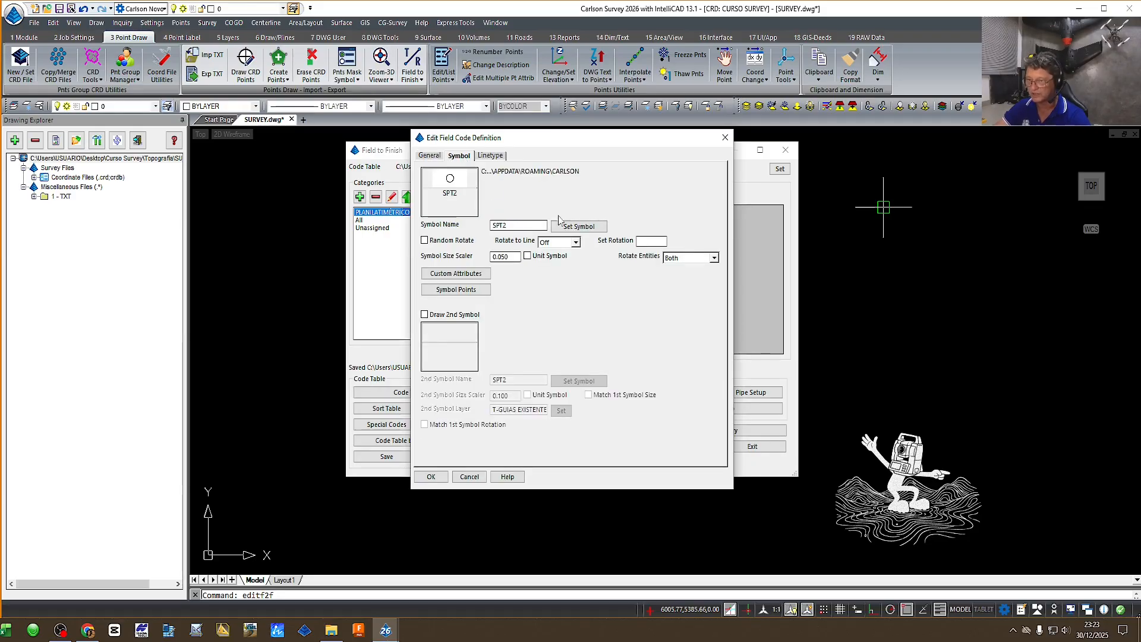
pyautogui.click(579, 228)
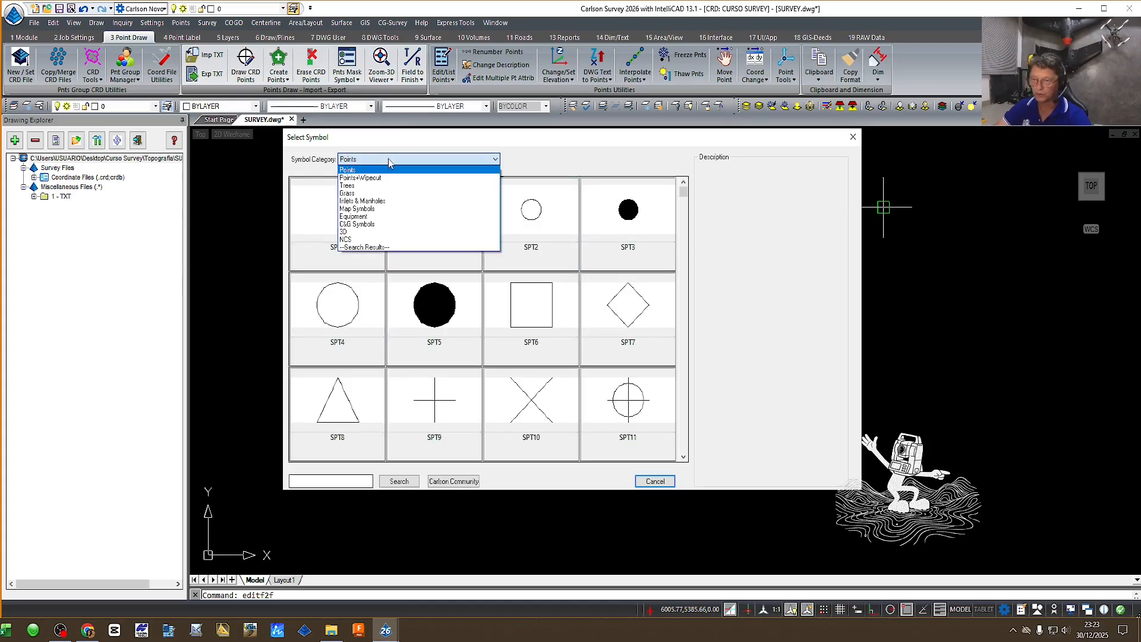
pyautogui.click(364, 159)
pyautogui.click(362, 187)
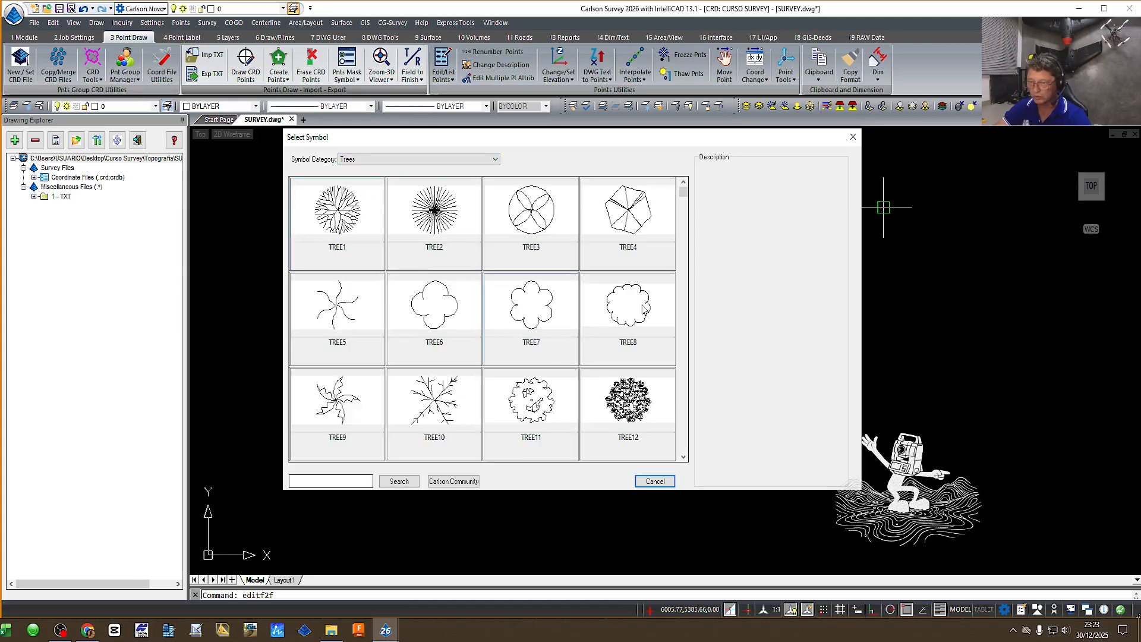
pyautogui.click(348, 227)
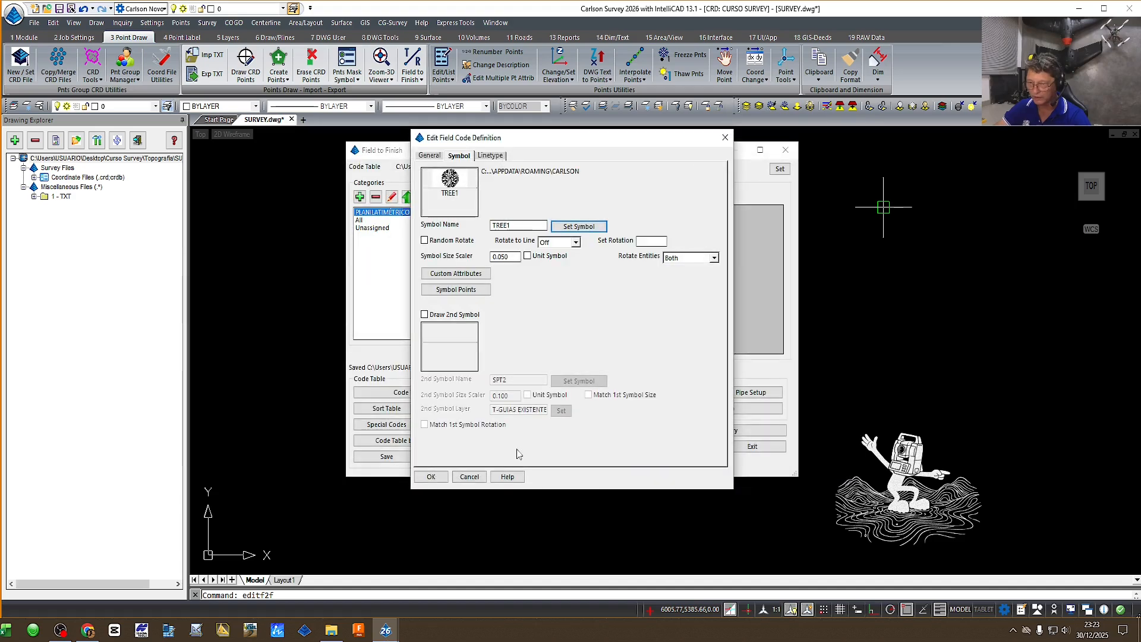
pyautogui.click(511, 258)
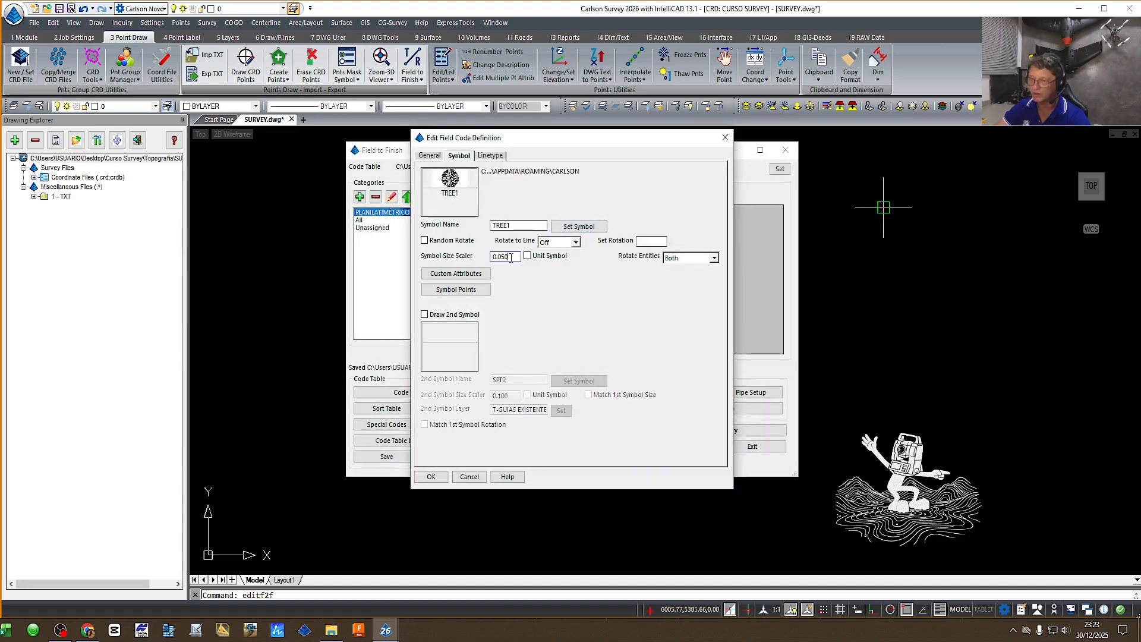
pyautogui.moveTo(510, 258); pyautogui.dragTo(441, 261)
pyautogui.write('.1')
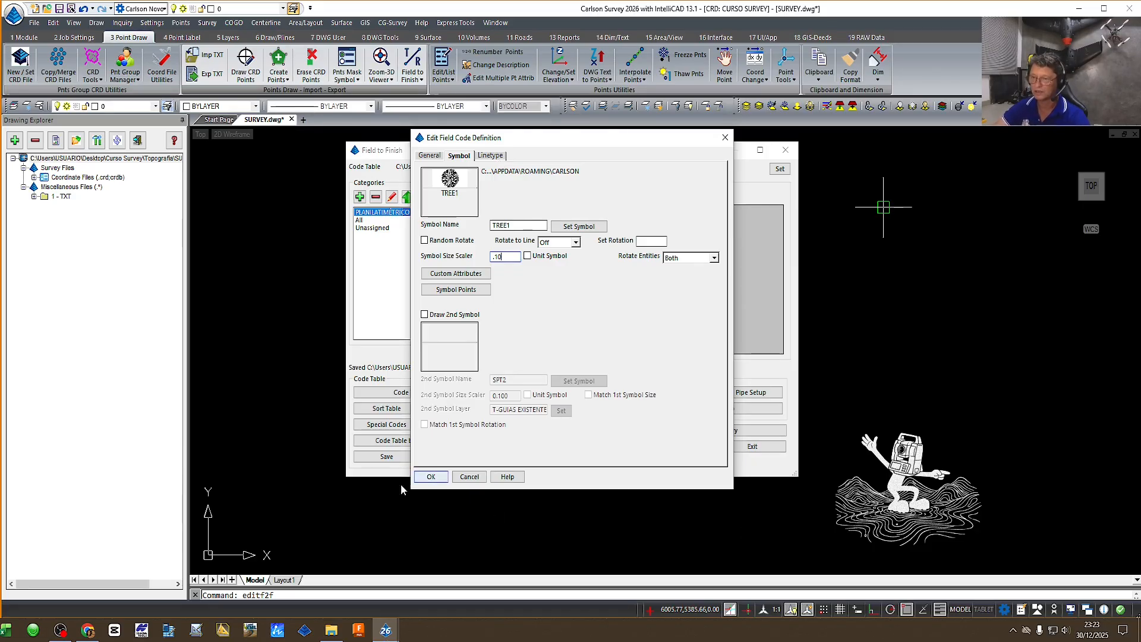
pyautogui.click(431, 477)
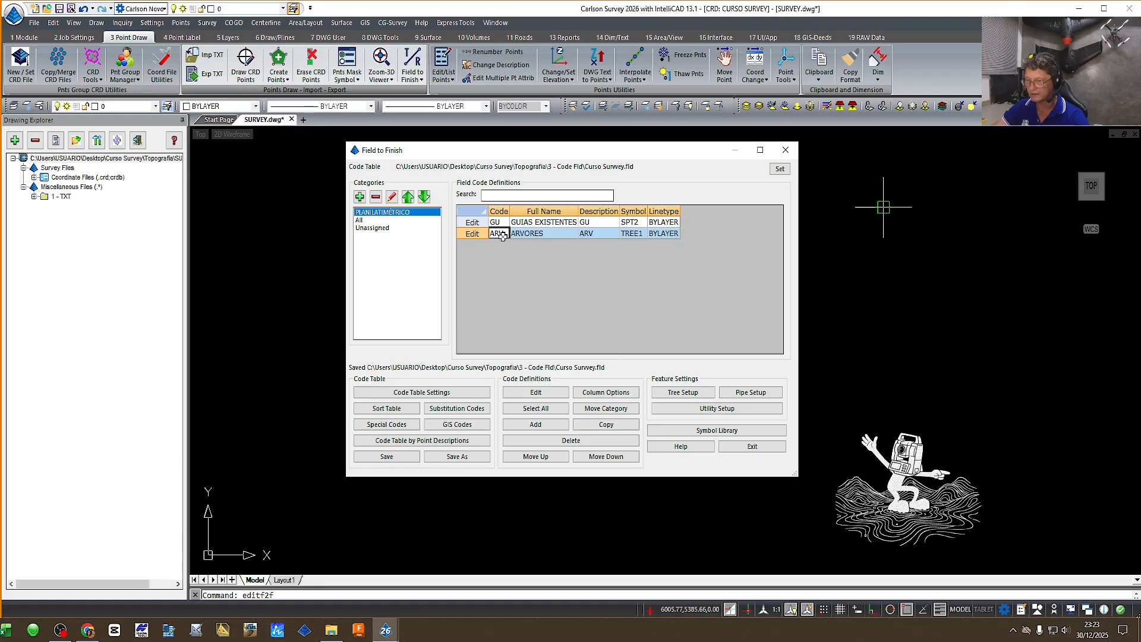
# Step: Reopen the ARV field code definition and enter ARVORES as its point group
pyautogui.click(531, 396)
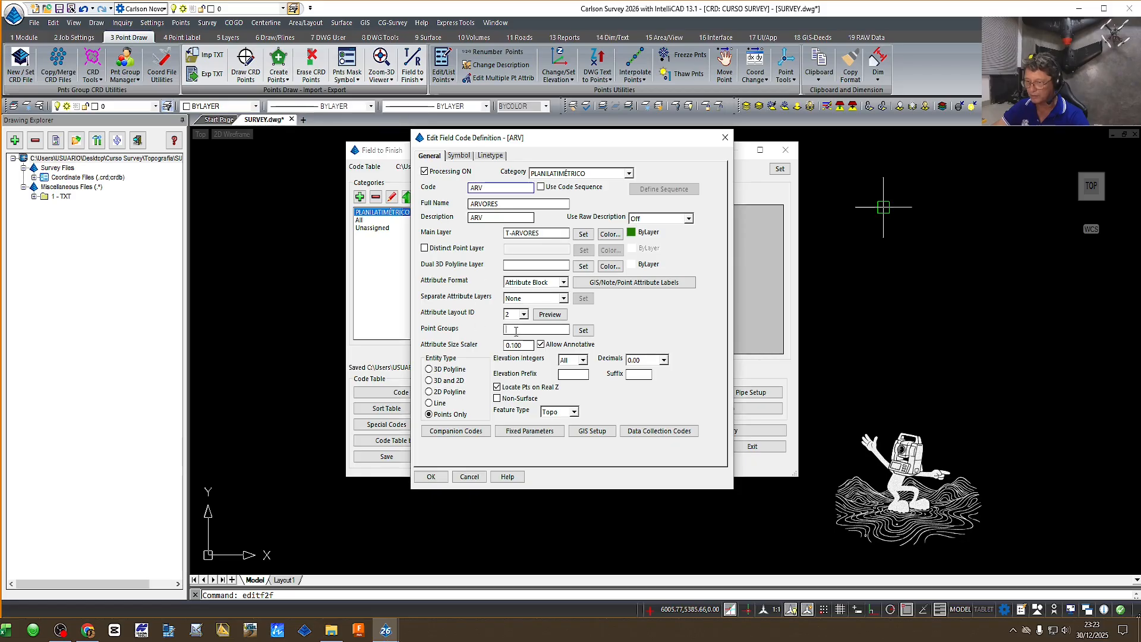
pyautogui.write('AR')
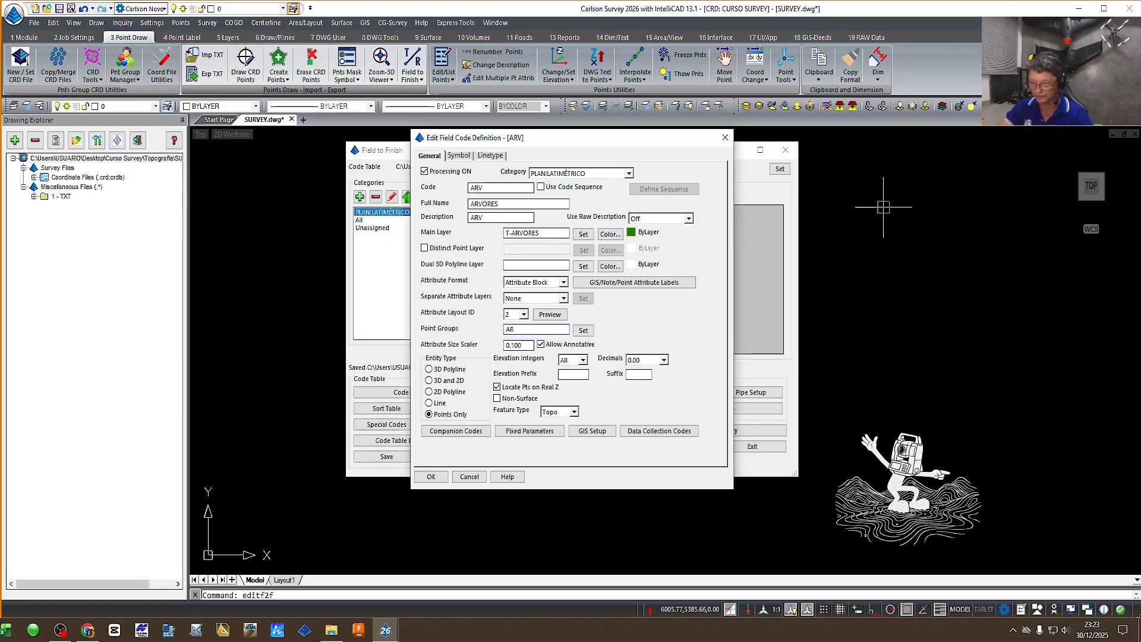
pyautogui.write('VORES')
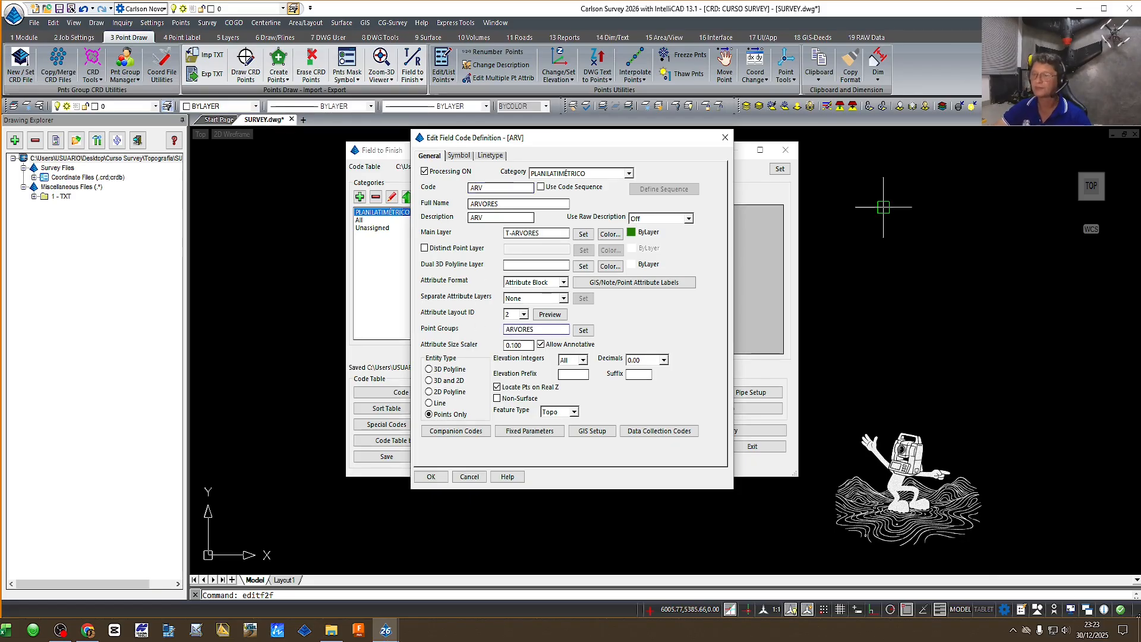
# Step: Review the ARV code, main layer, point group and symbol settings, accept the definition and save the code table
pyautogui.doubleClick(491, 190)
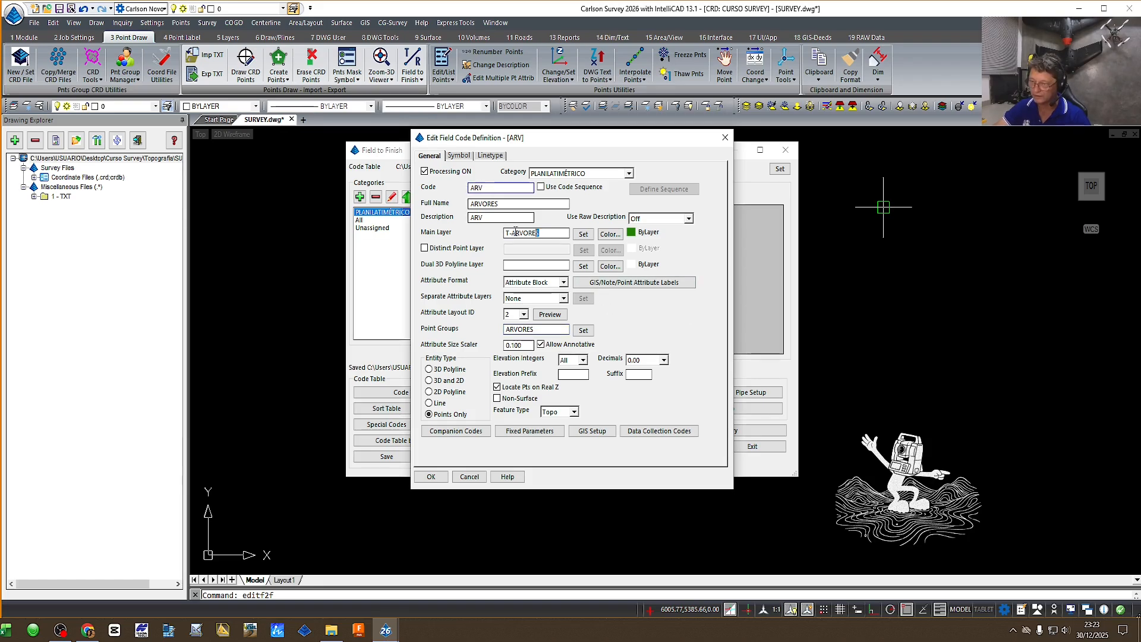
pyautogui.doubleClick(514, 233)
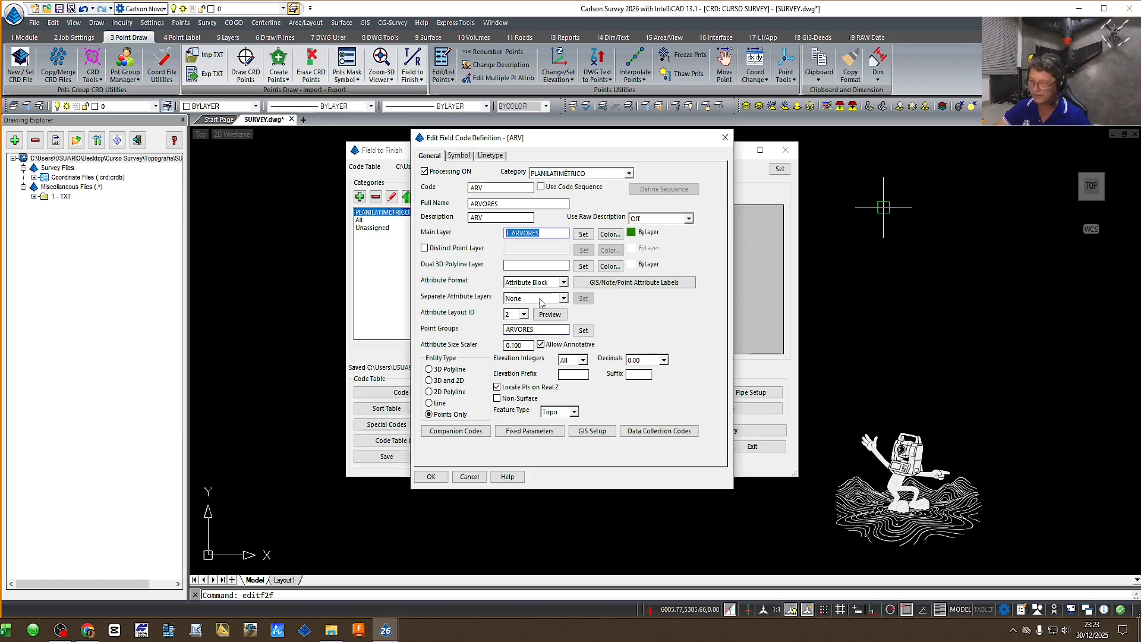
pyautogui.click(542, 328)
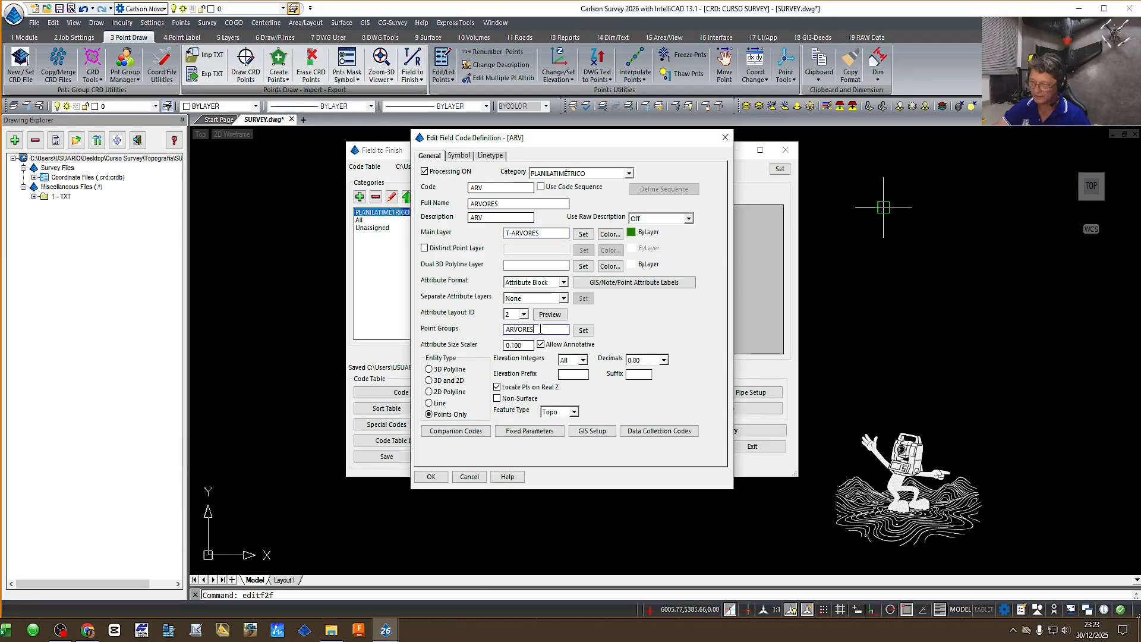
pyautogui.doubleClick(538, 329)
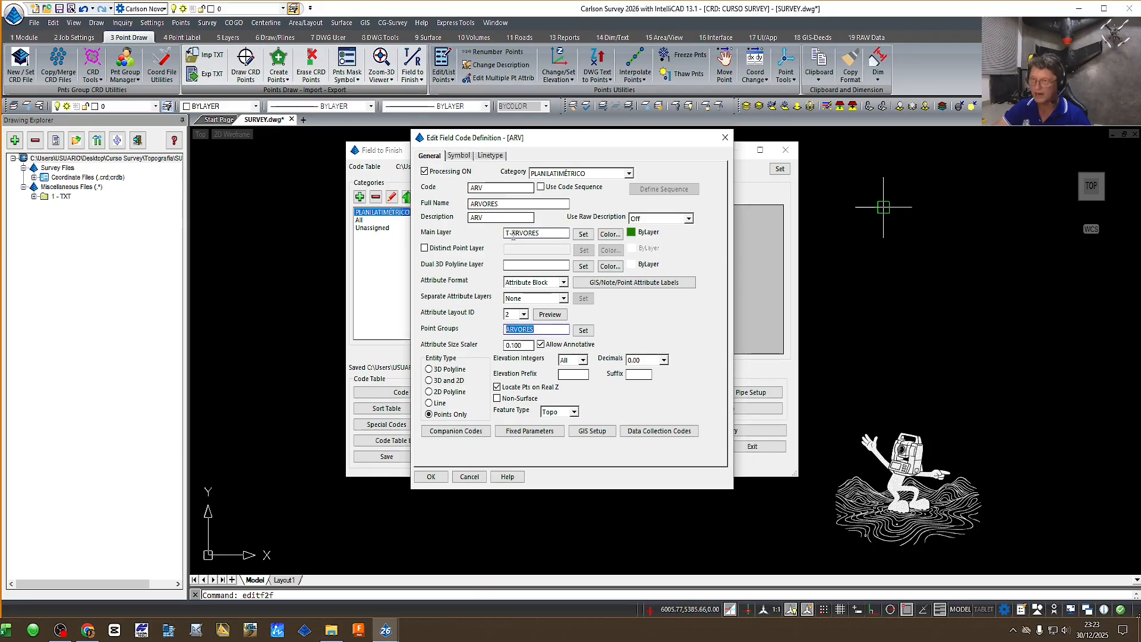
pyautogui.click(459, 155)
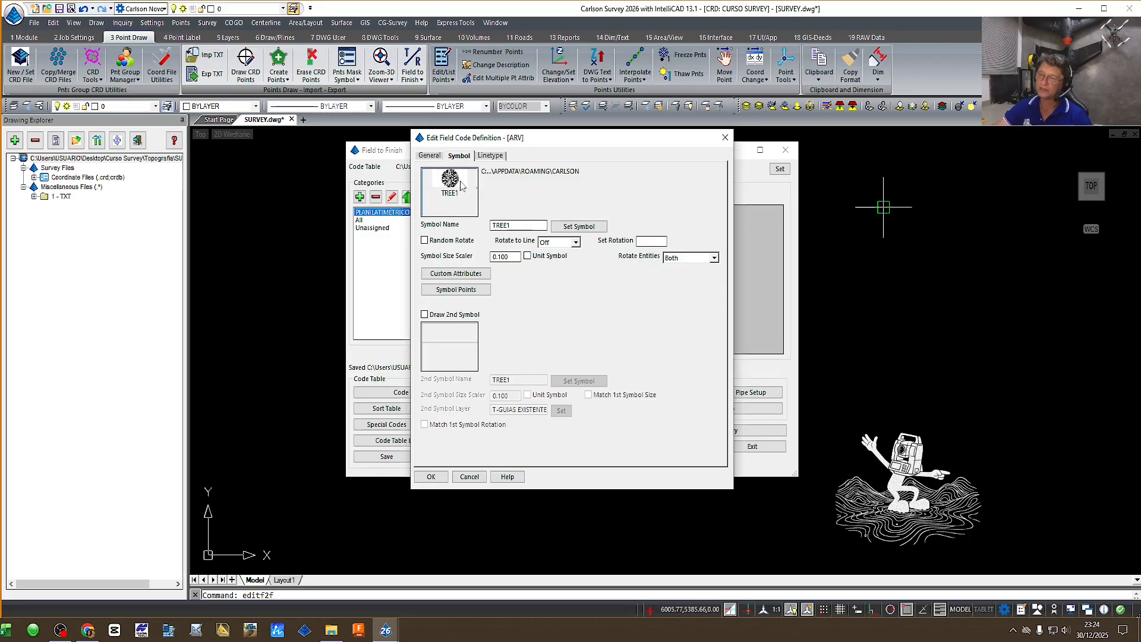
pyautogui.click(430, 156)
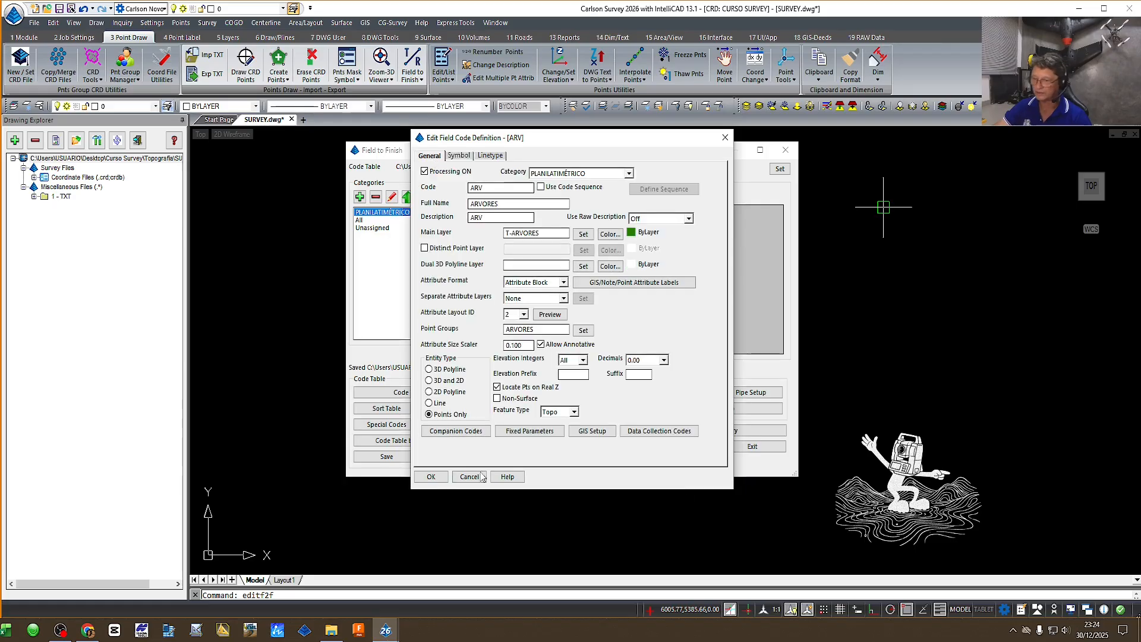
pyautogui.click(431, 478)
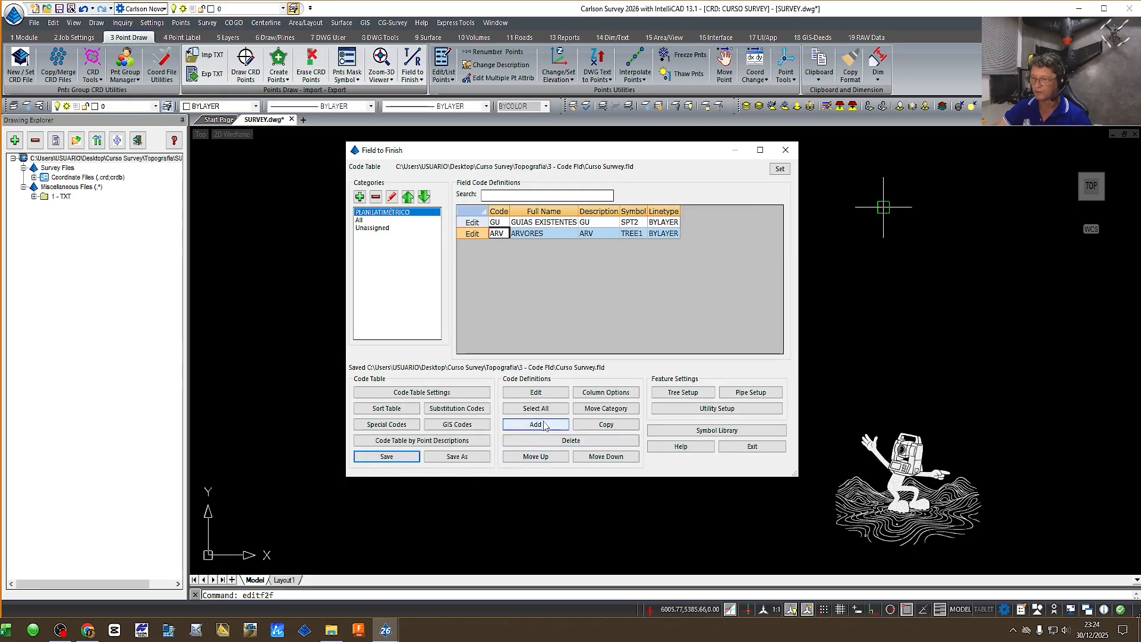
# Step: Add field code PO with full name POSTES BAIXA TENSÃO and description PO
pyautogui.click(536, 425)
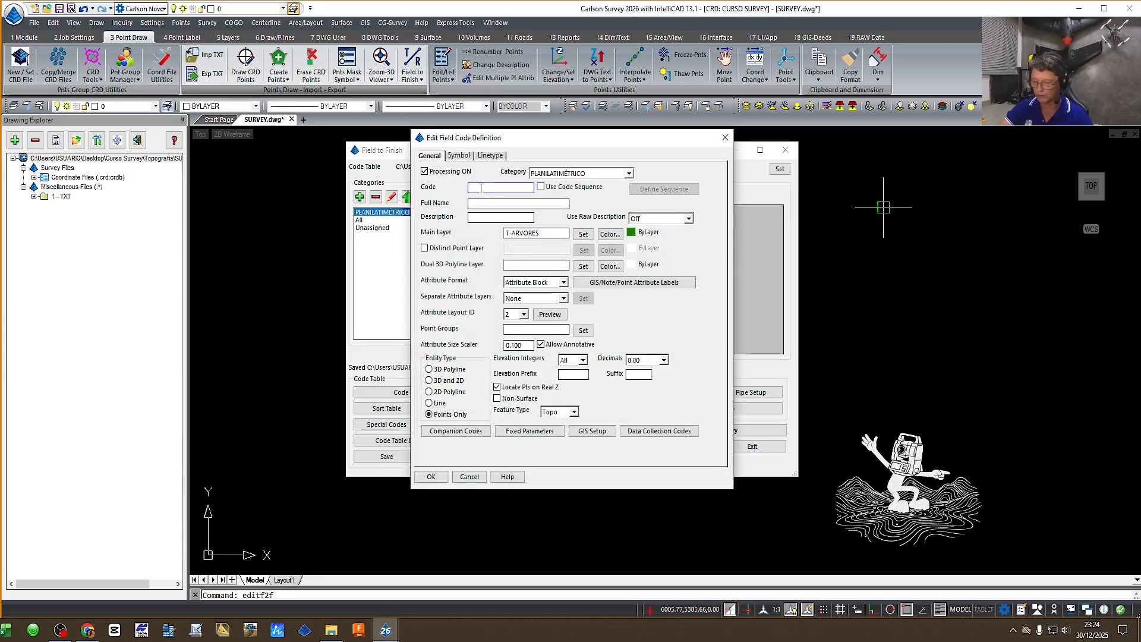
pyautogui.write('PO')
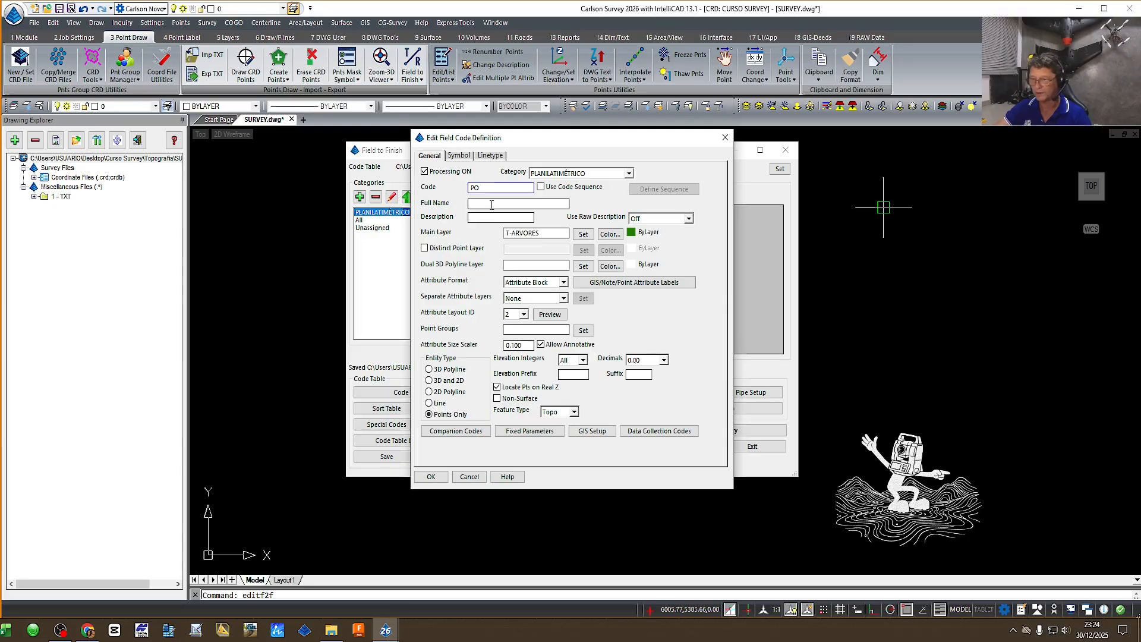
pyautogui.write('POSTES BAIXA TEN')
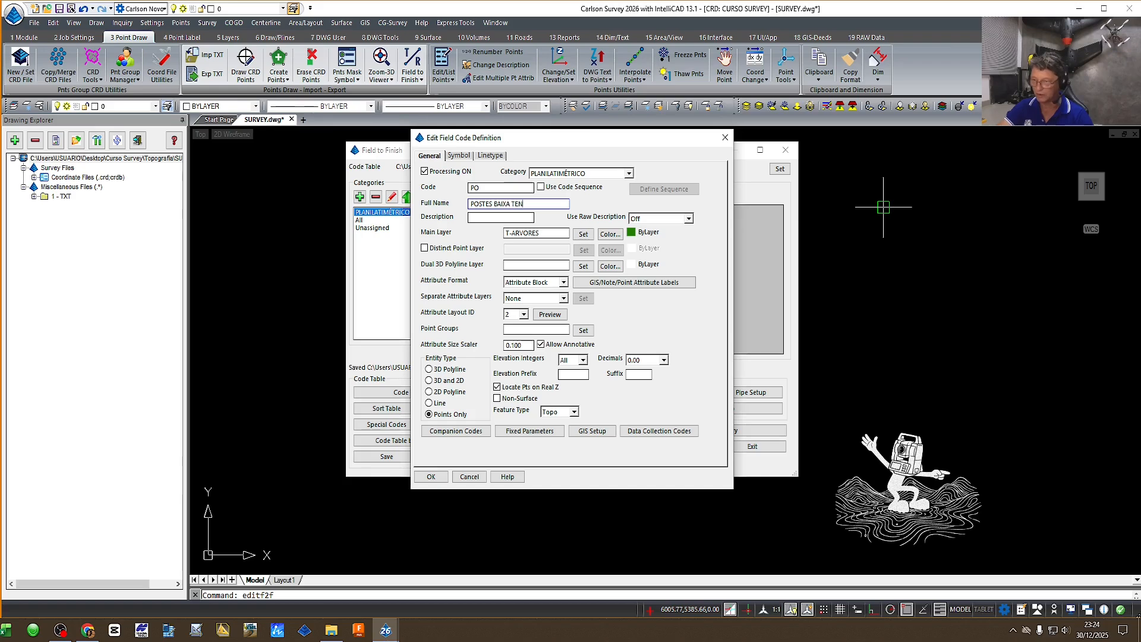
pyautogui.write('SÃO')
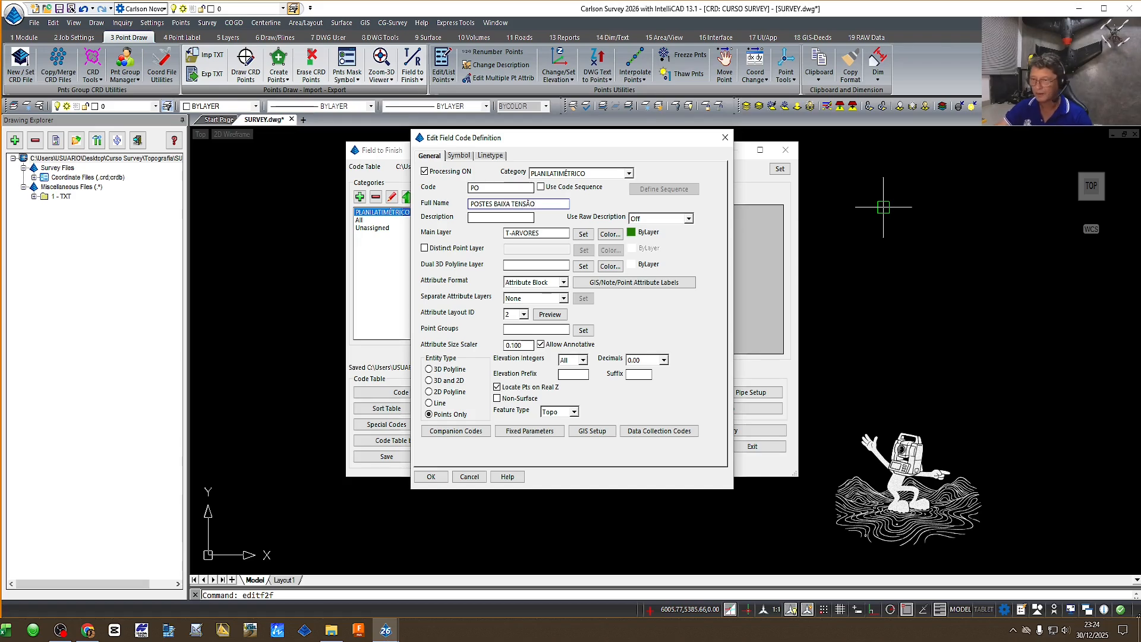
pyautogui.click(477, 219)
pyautogui.write('PO')
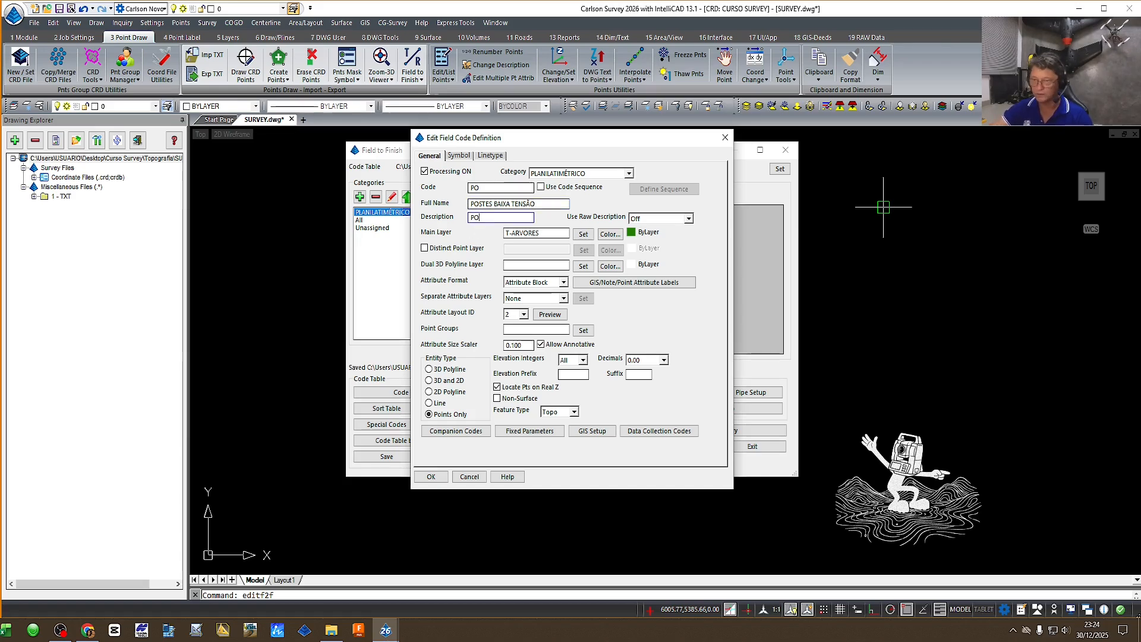
# Step: Set the PO code's main layer to T-POSTES EXISTENTES and its point group to POSTES
pyautogui.click(583, 238)
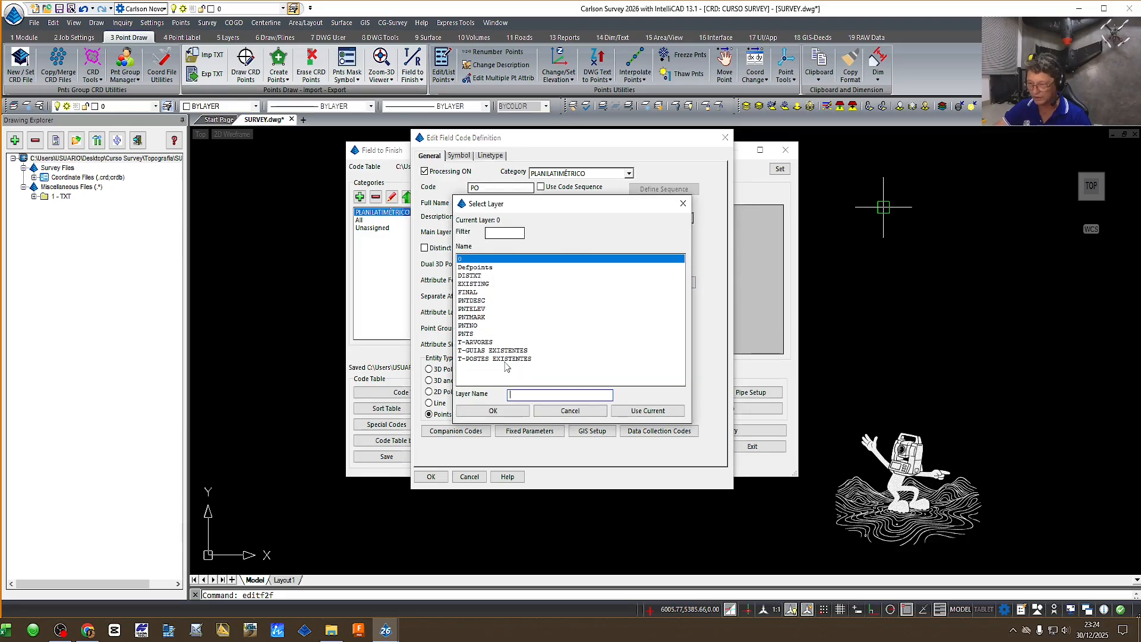
pyautogui.click(510, 359)
pyautogui.click(492, 410)
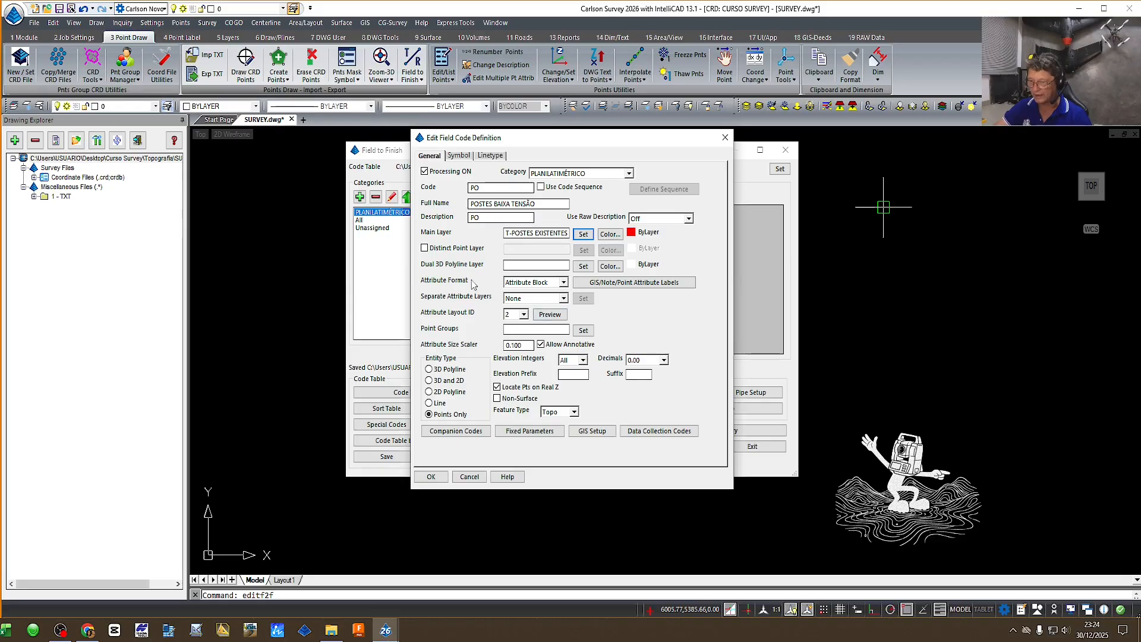
pyautogui.click(521, 330)
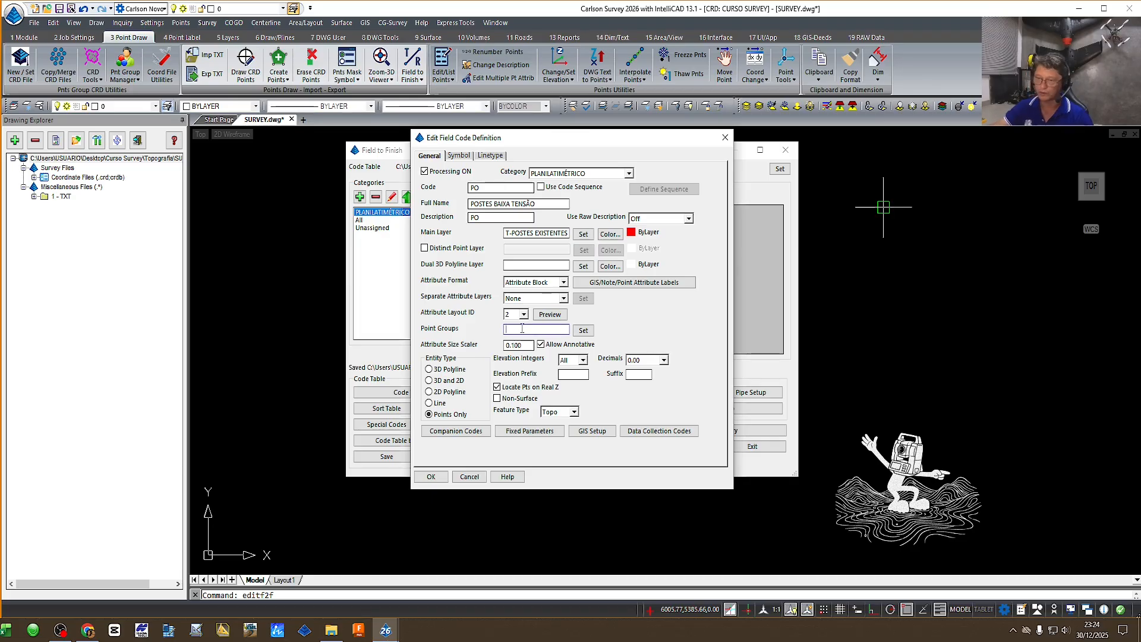
pyautogui.write('POSTES')
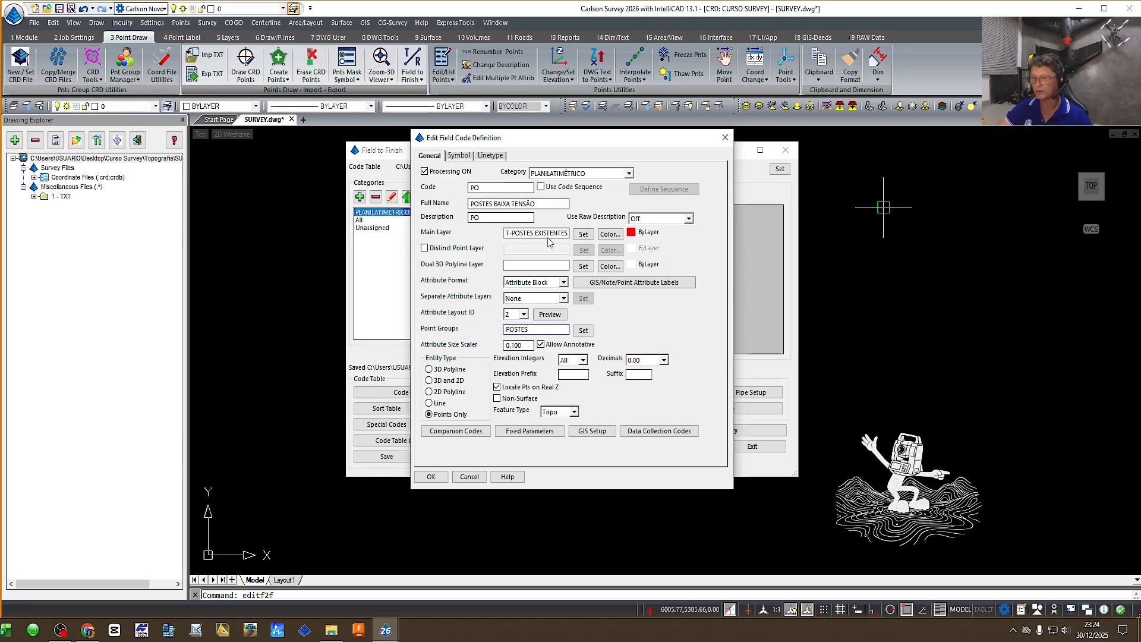
# Step: Assign symbol SPT20 from the Points category to the PO field code
pyautogui.click(459, 156)
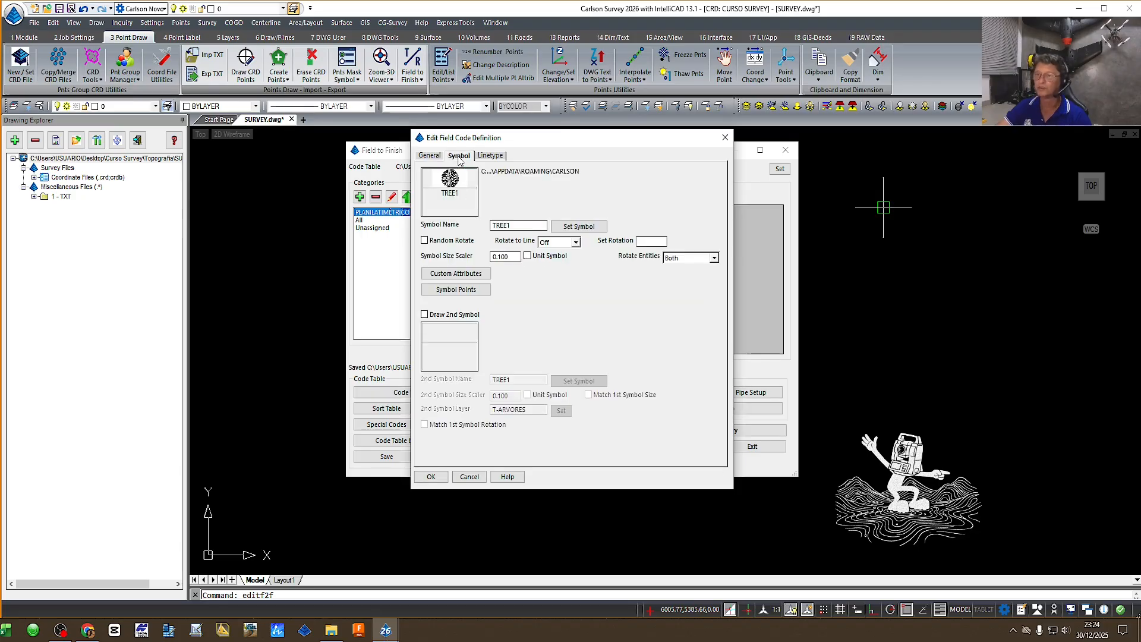
pyautogui.click(579, 227)
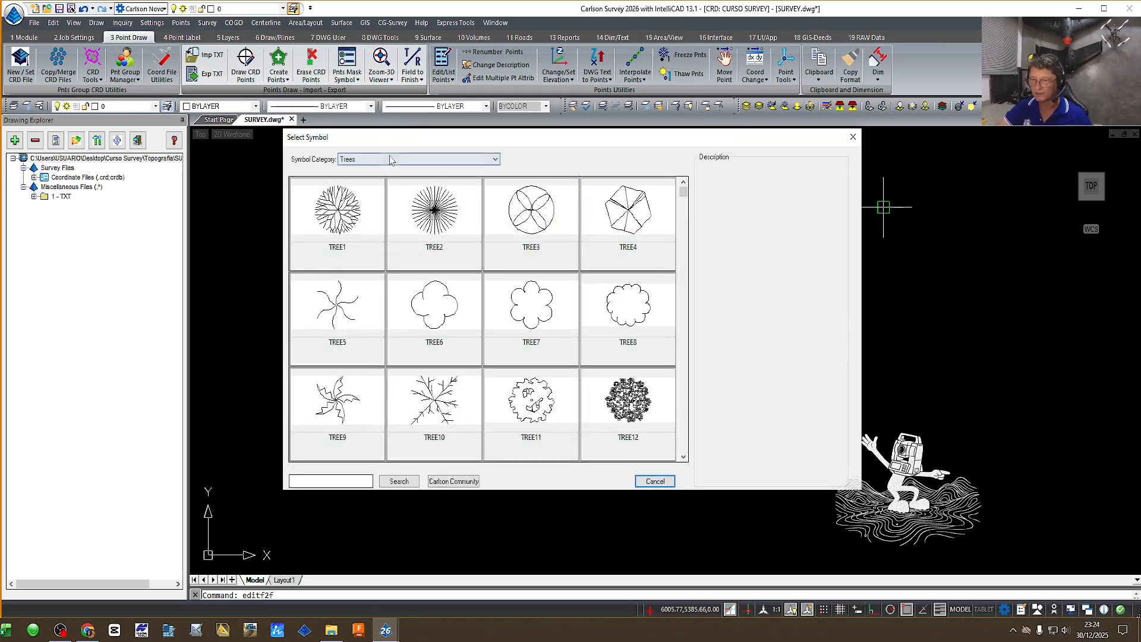
pyautogui.click(436, 161)
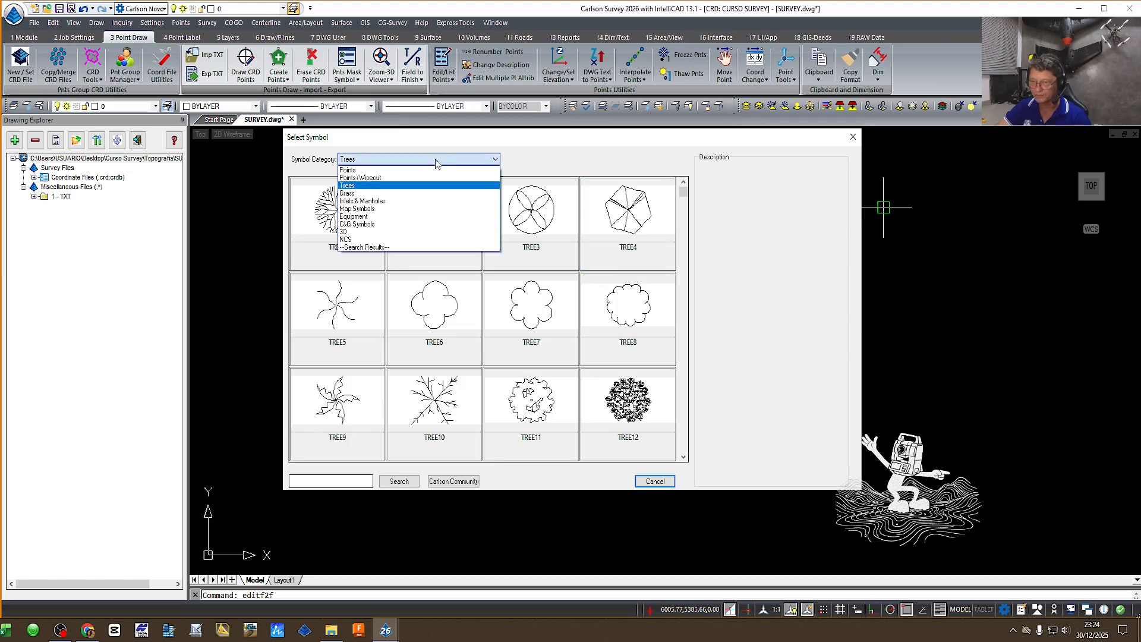
pyautogui.click(354, 170)
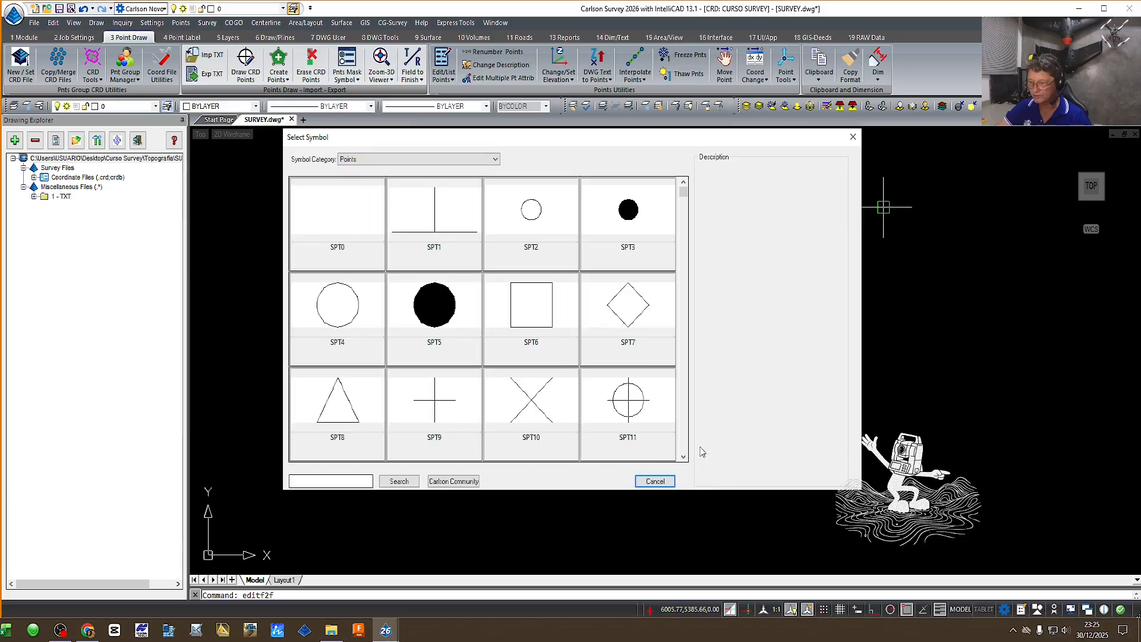
pyautogui.click(683, 456)
pyautogui.click(684, 455)
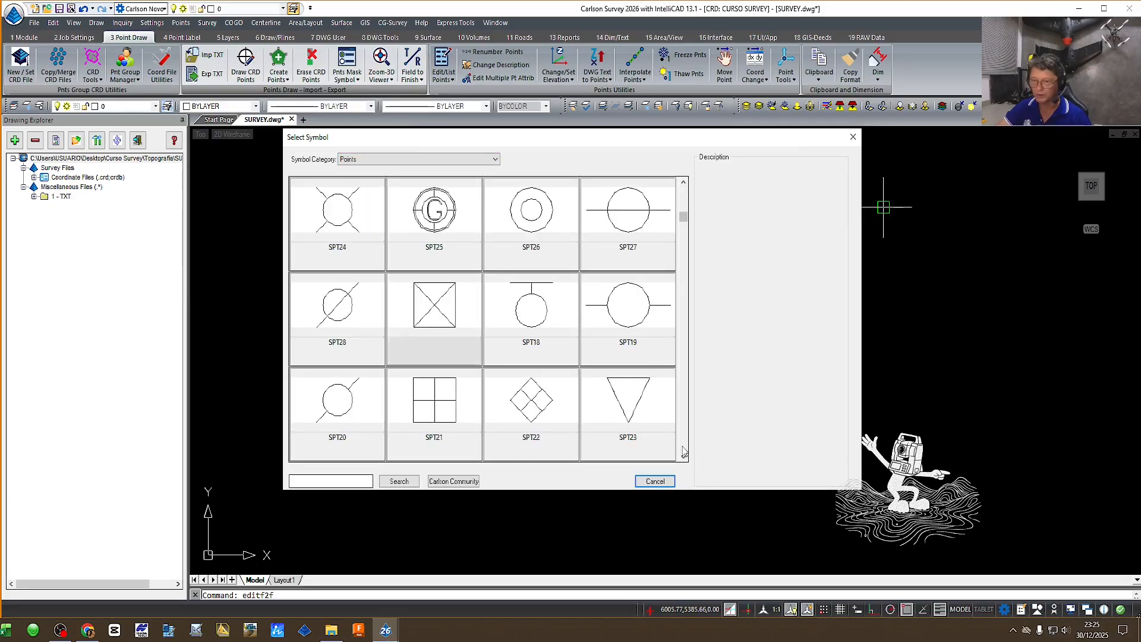
pyautogui.click(683, 202)
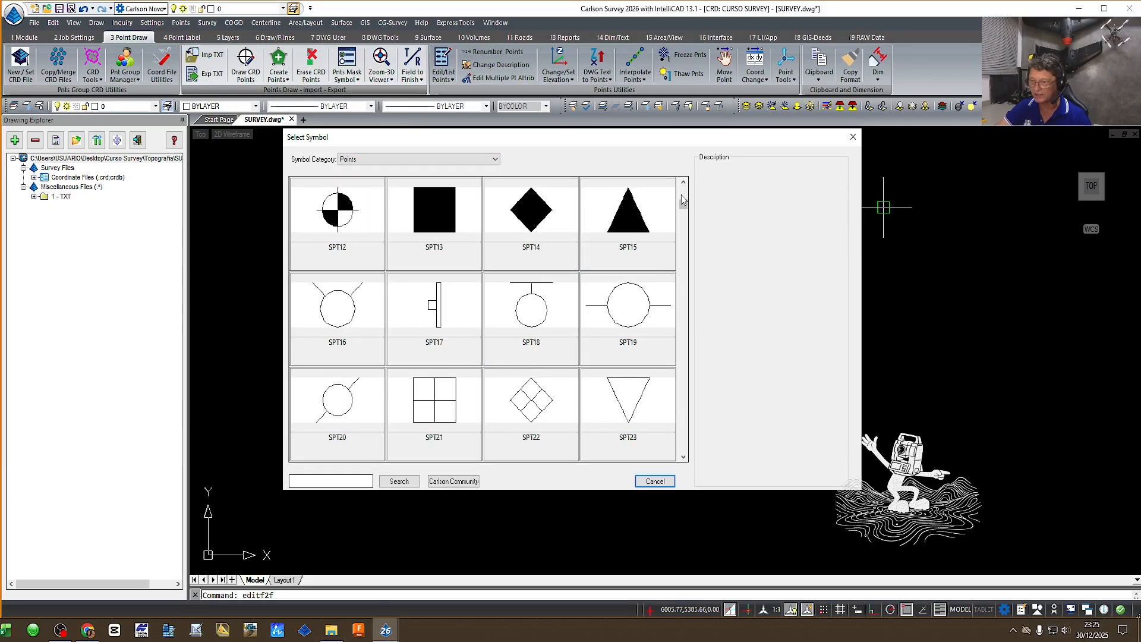
pyautogui.click(333, 407)
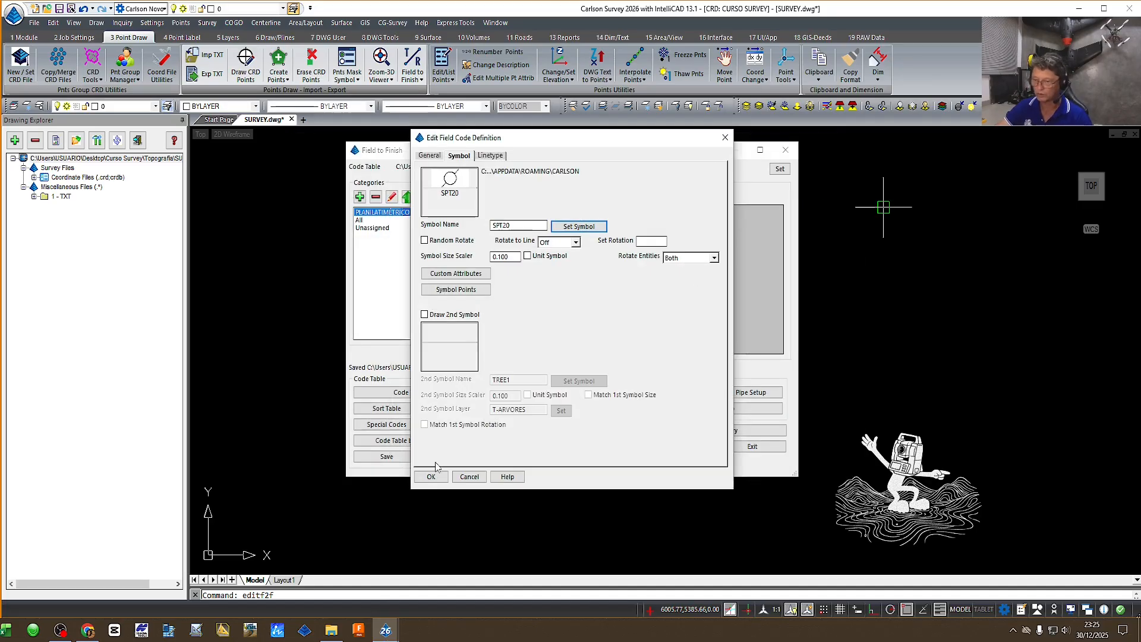
# Step: Set the PO symbol size scaler to .10, accept the definition, then save and exit the code table
pyautogui.moveTo(512, 257); pyautogui.dragTo(463, 258)
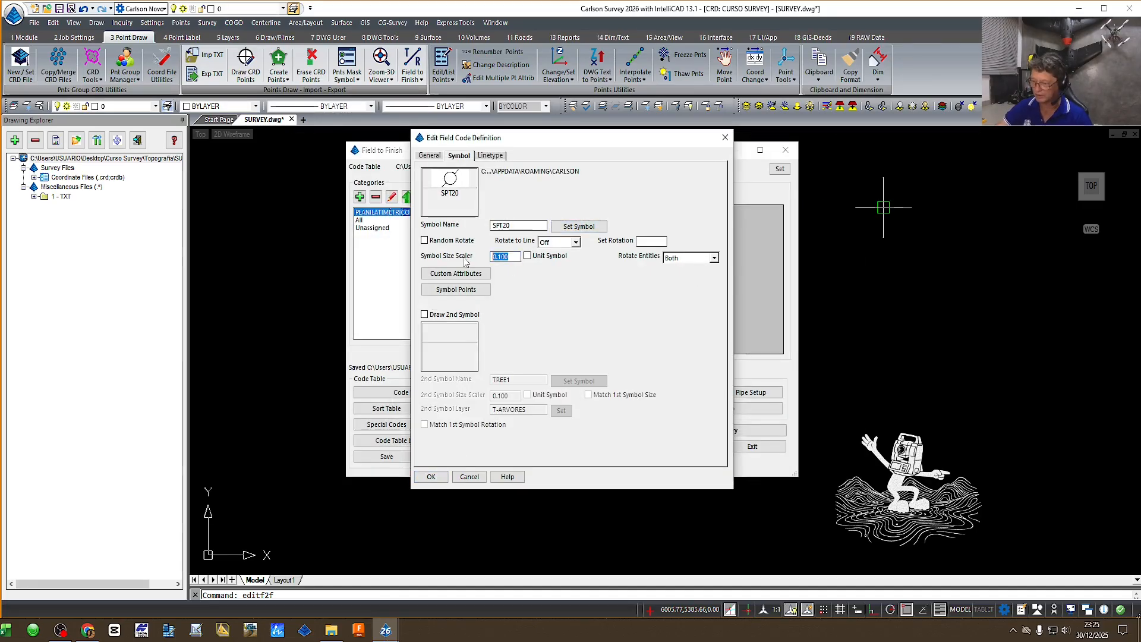
pyautogui.write('.05')
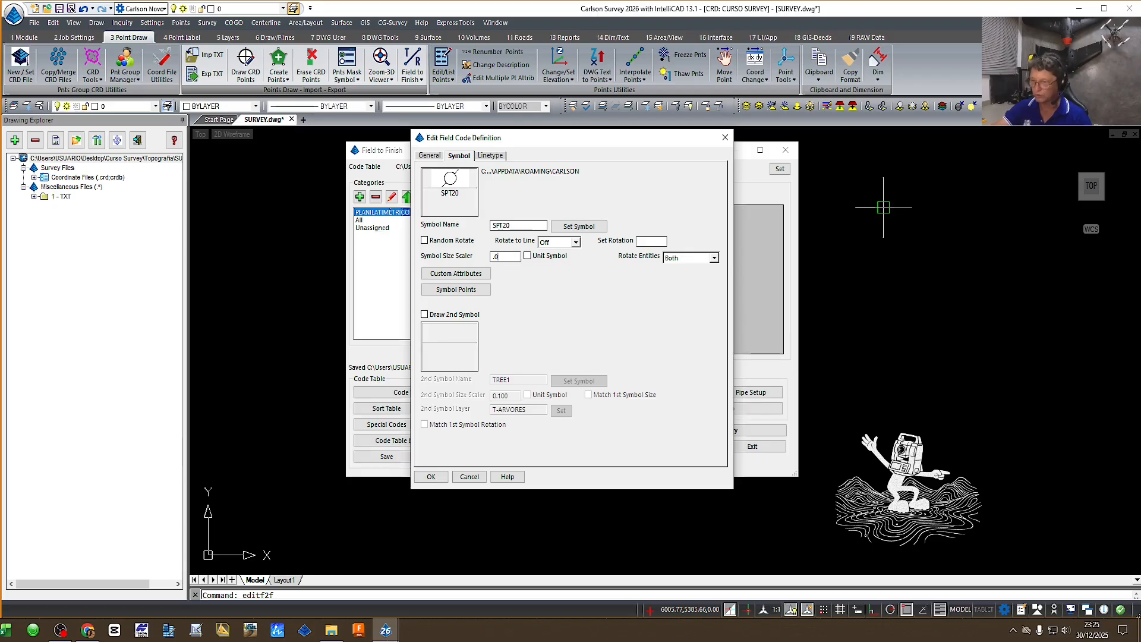
pyautogui.press('BackSpace')
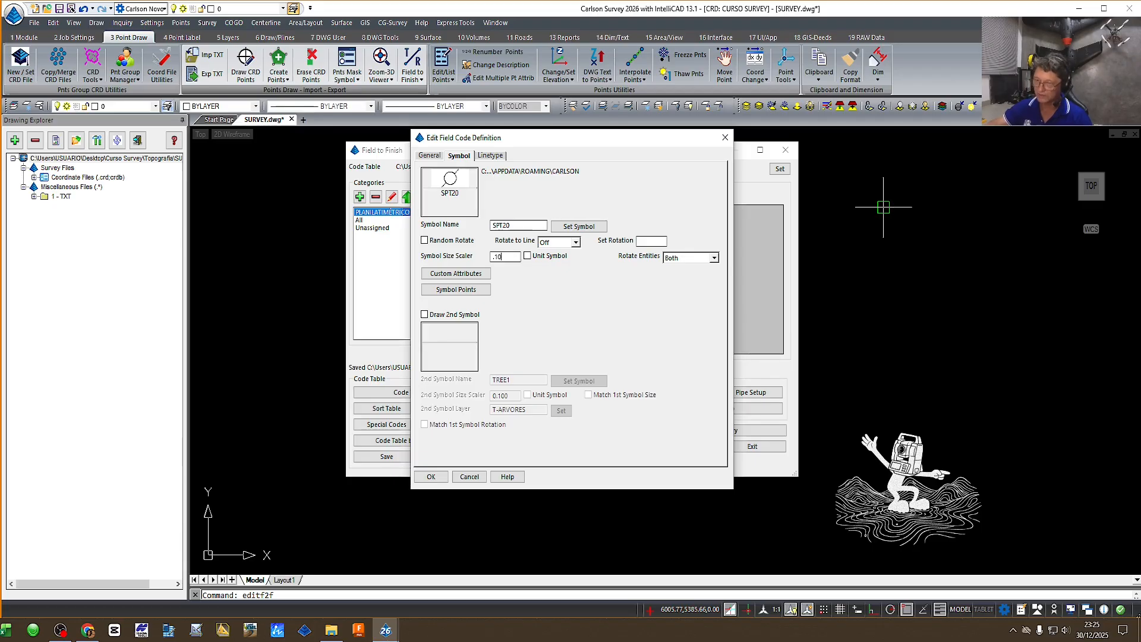
pyautogui.click(431, 477)
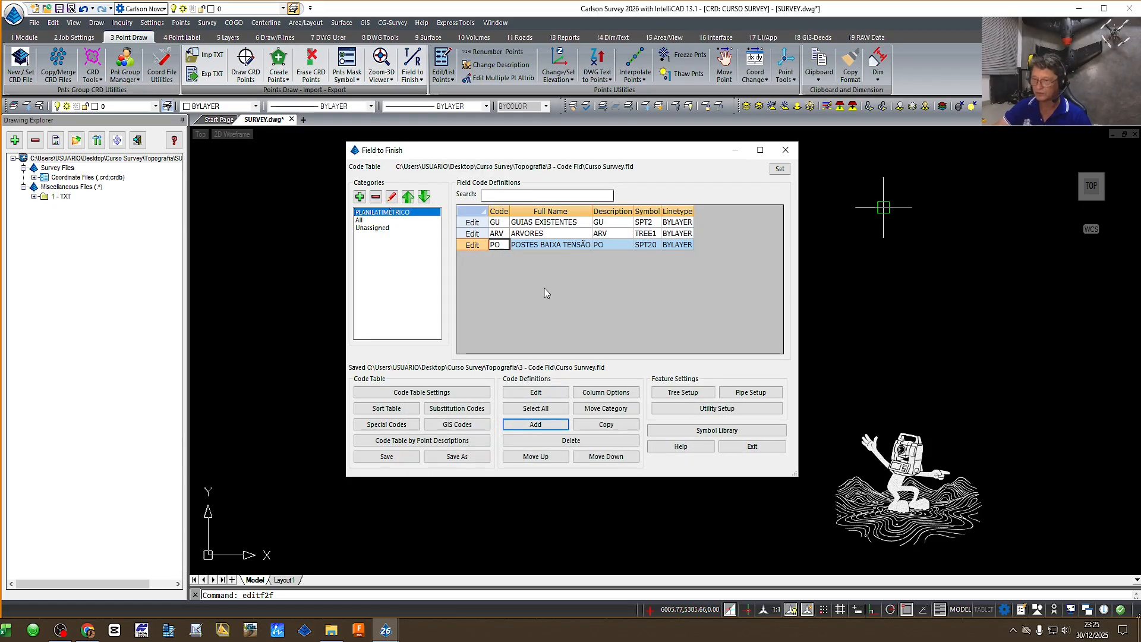
pyautogui.click(383, 461)
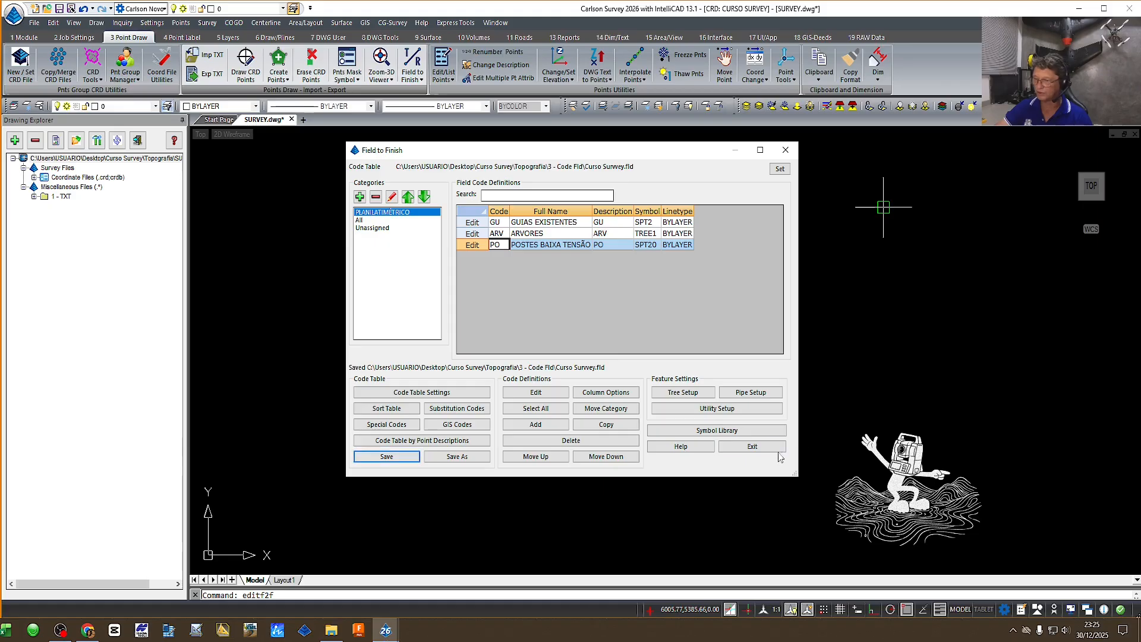
pyautogui.click(752, 446)
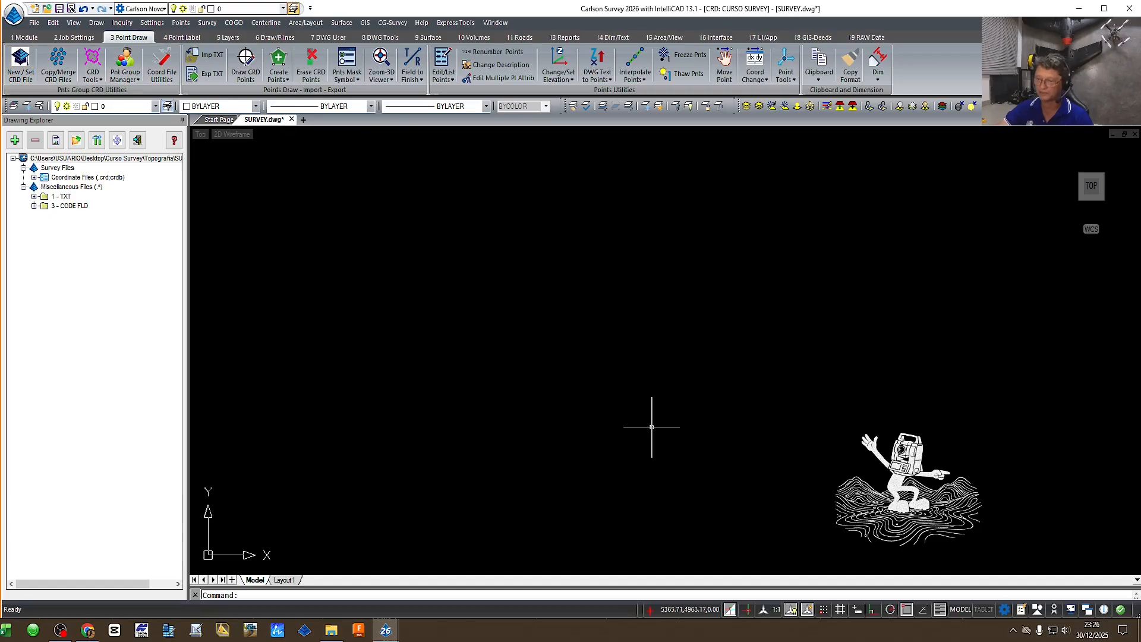
# Step: Set the existing Curso Survey.crd as the coordinate file to process
pyautogui.click(21, 68)
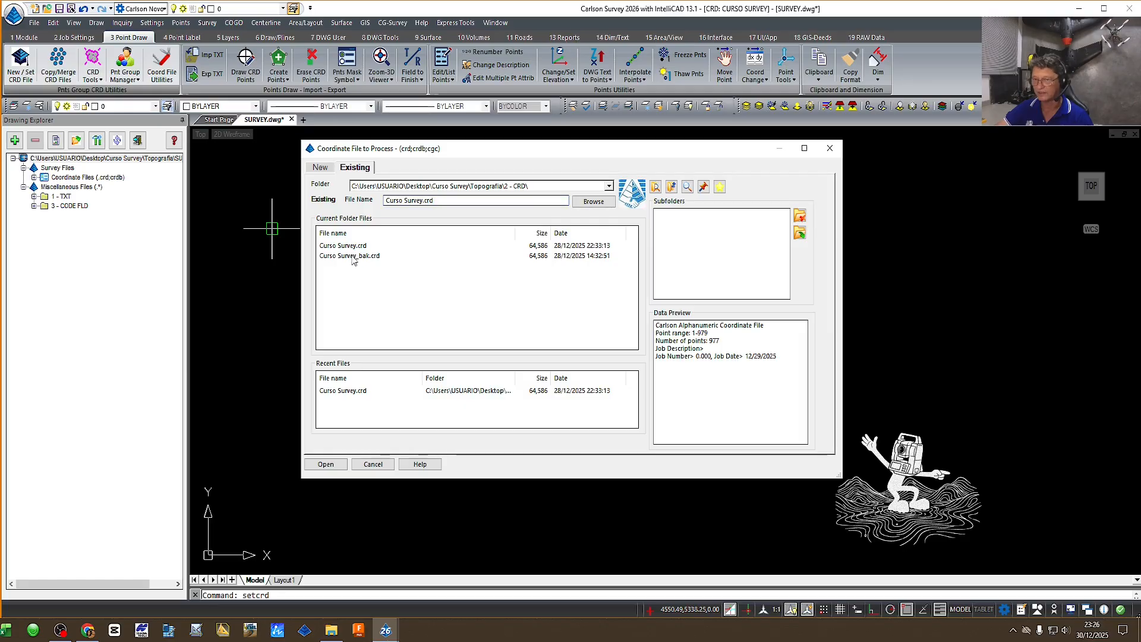
pyautogui.click(351, 246)
pyautogui.click(326, 465)
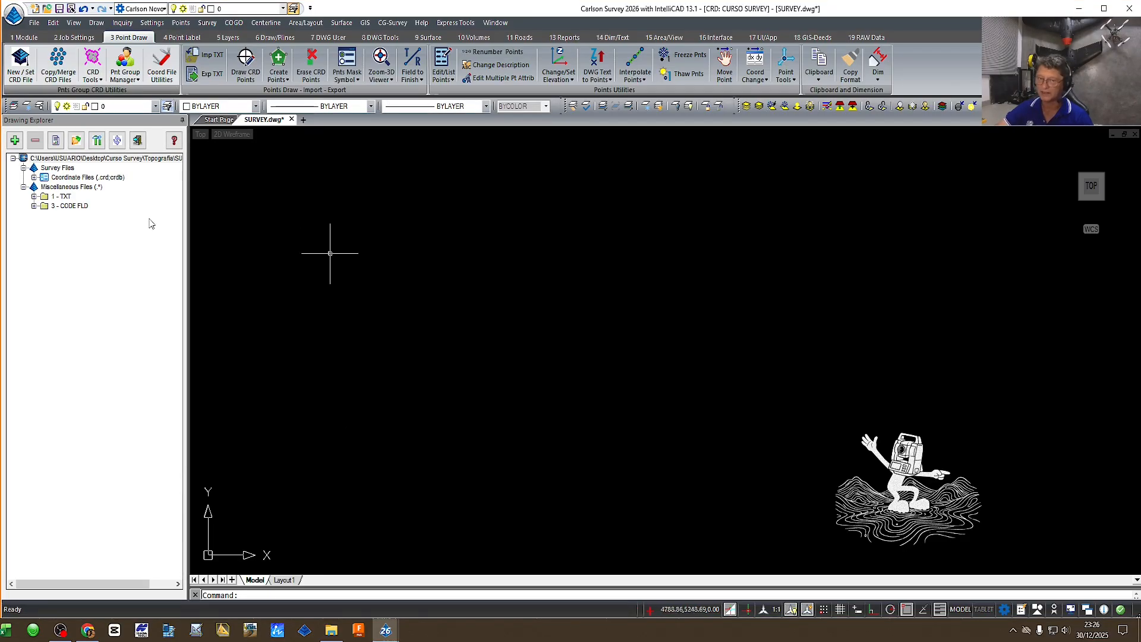
# Step: Check which code table file is listed under the 3 - CODE FLD folder of the drawing
pyautogui.click(69, 206)
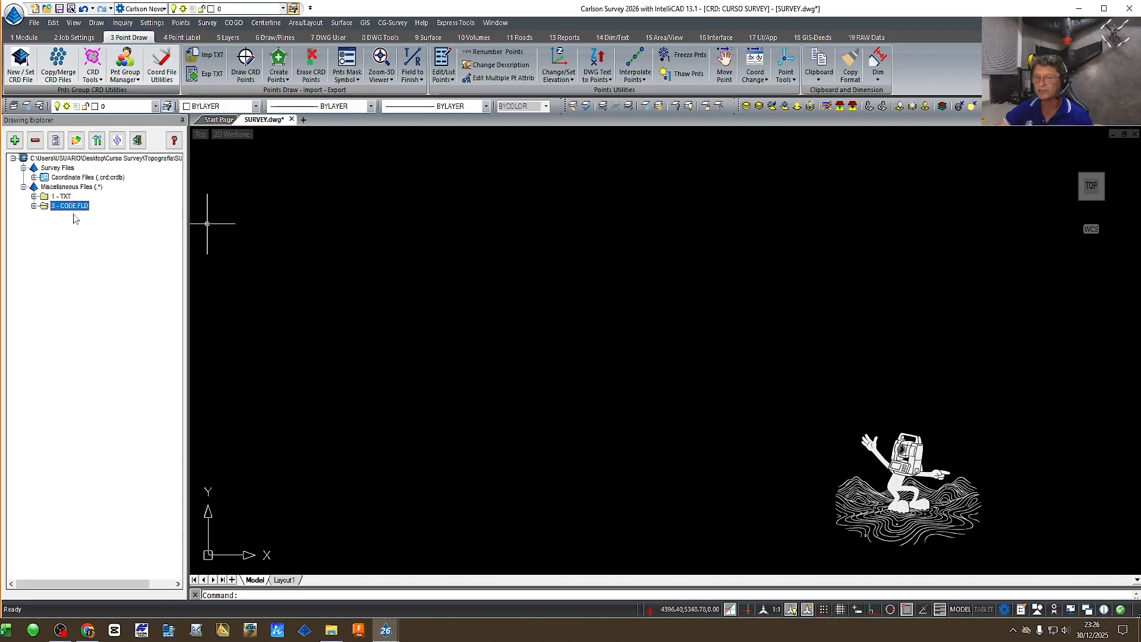
pyautogui.click(35, 206)
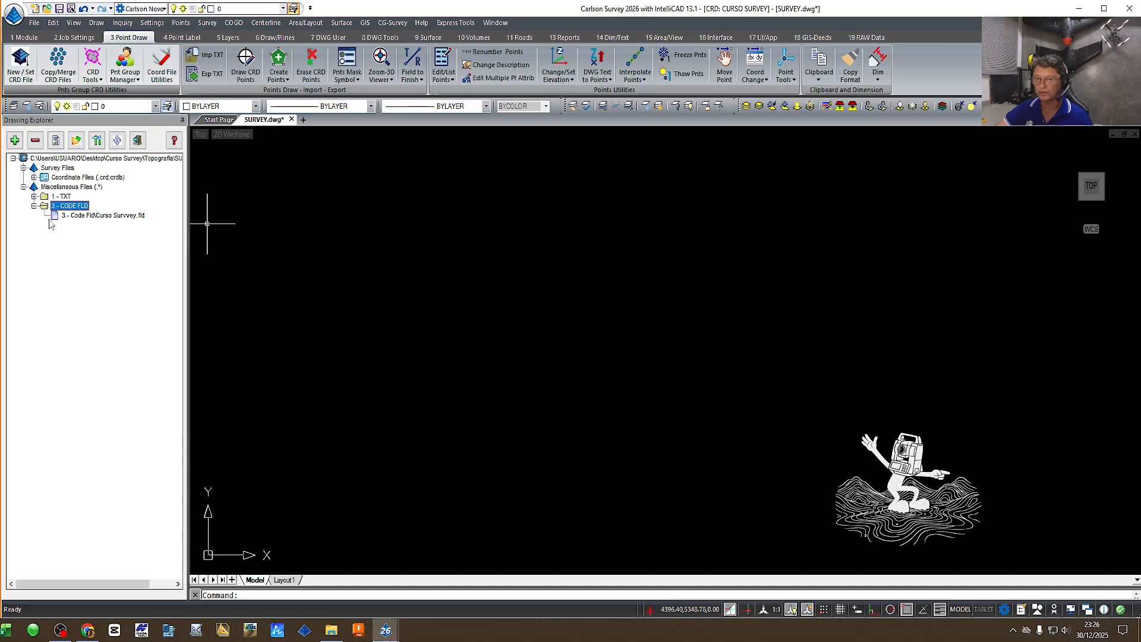
pyautogui.click(35, 206)
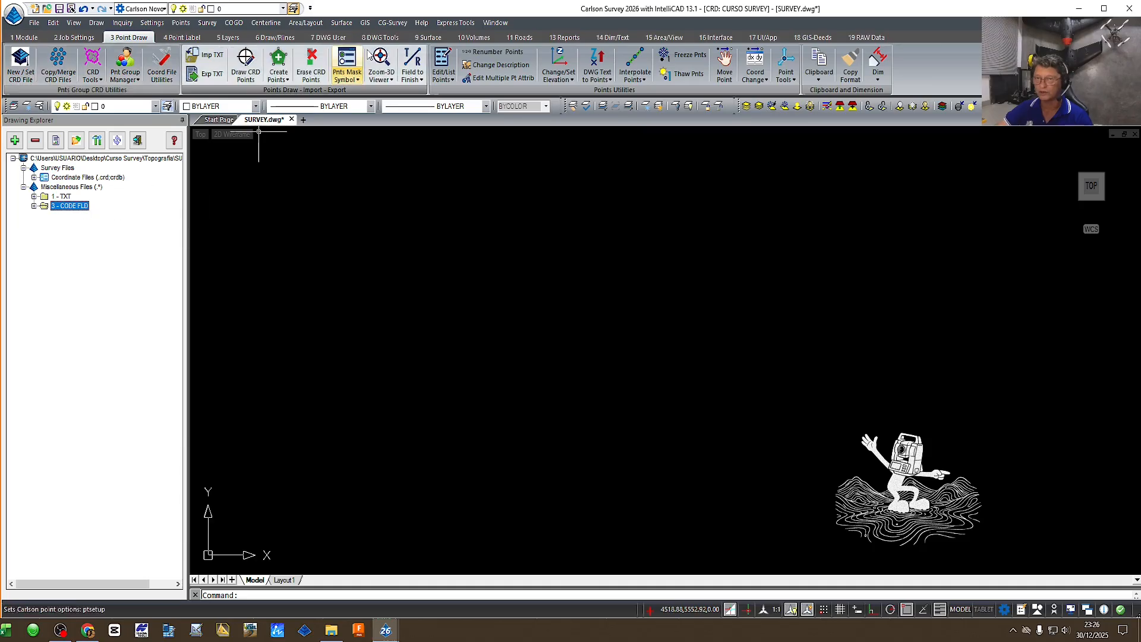
pyautogui.click(395, 294)
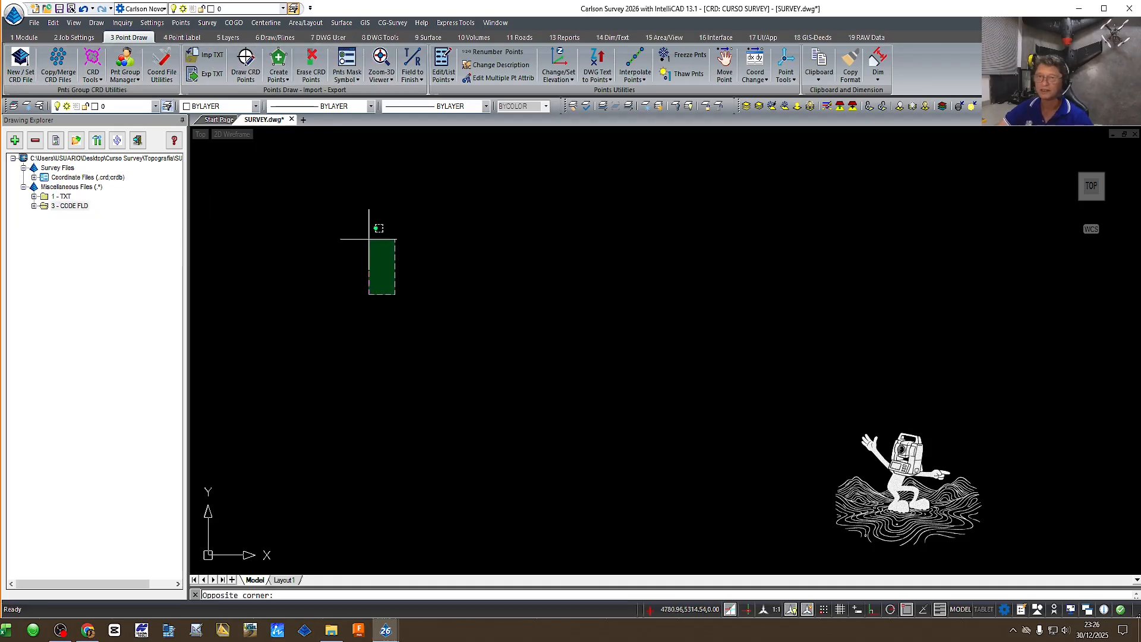
pyautogui.click(297, 202)
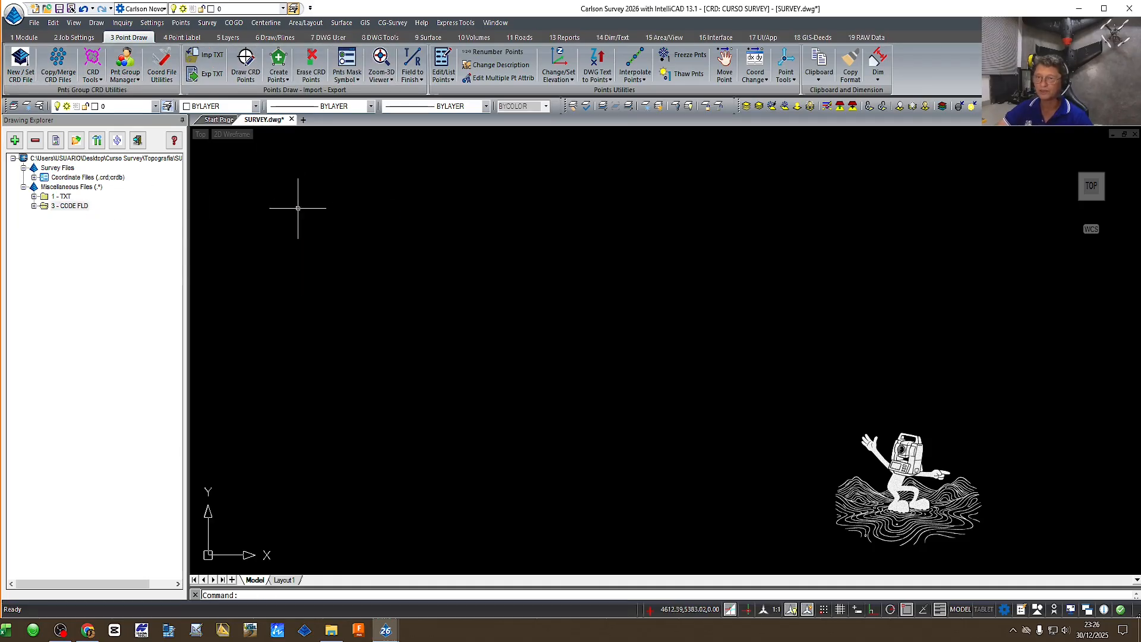
# Step: Load the existing VAGULA.fld code table in the Field to Finish code editor and exit the editor
pyautogui.click(420, 79)
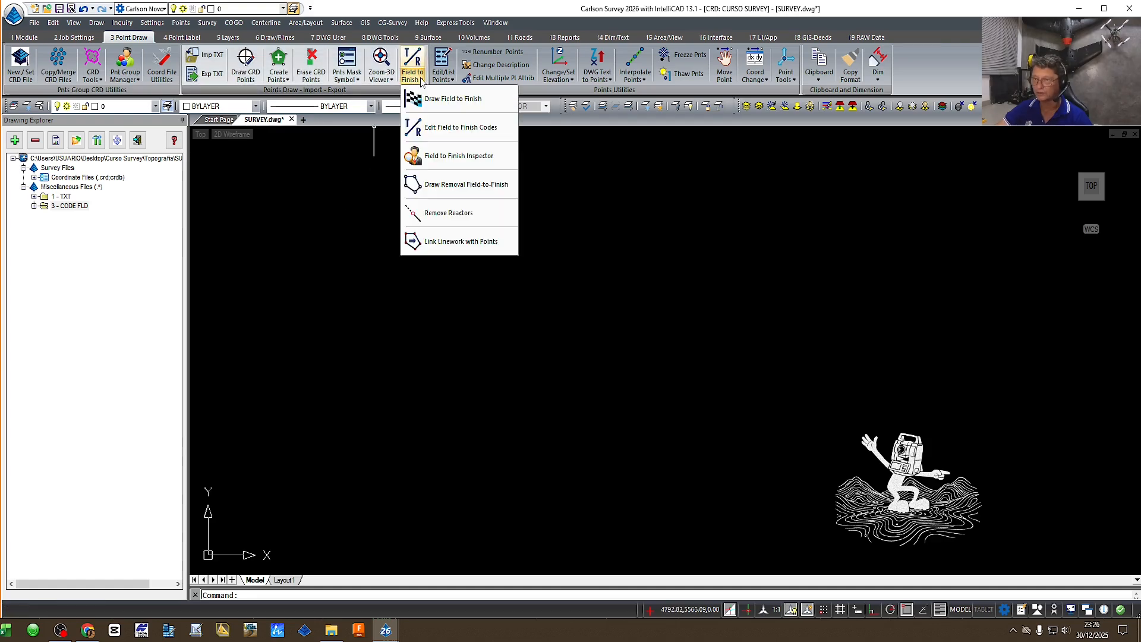
pyautogui.click(449, 129)
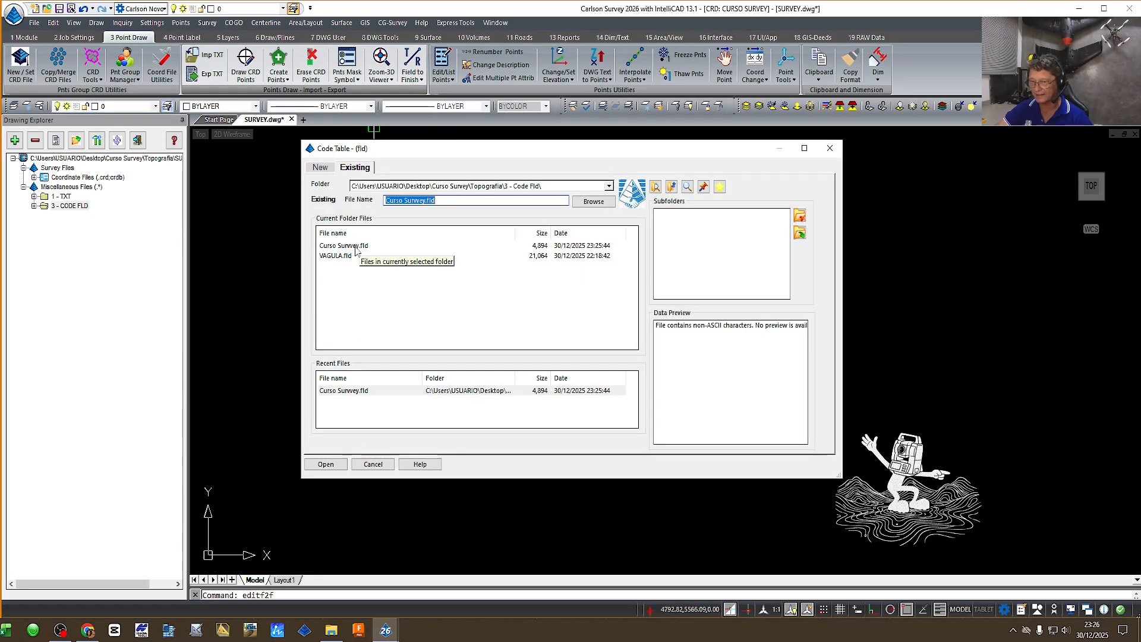
pyautogui.click(355, 247)
pyautogui.click(336, 257)
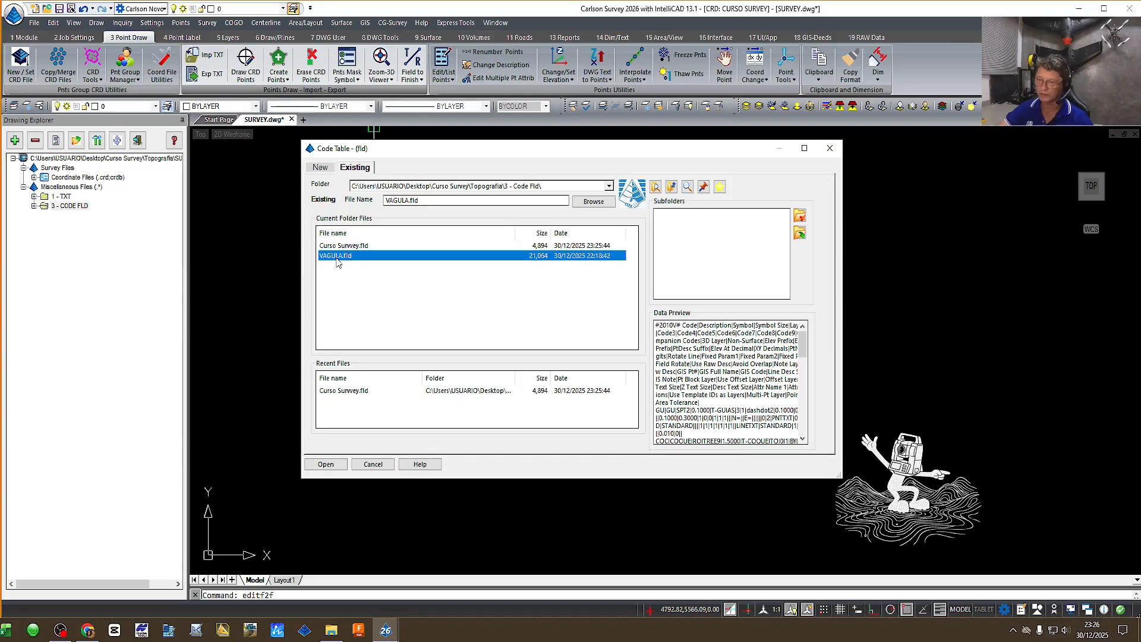
pyautogui.click(326, 465)
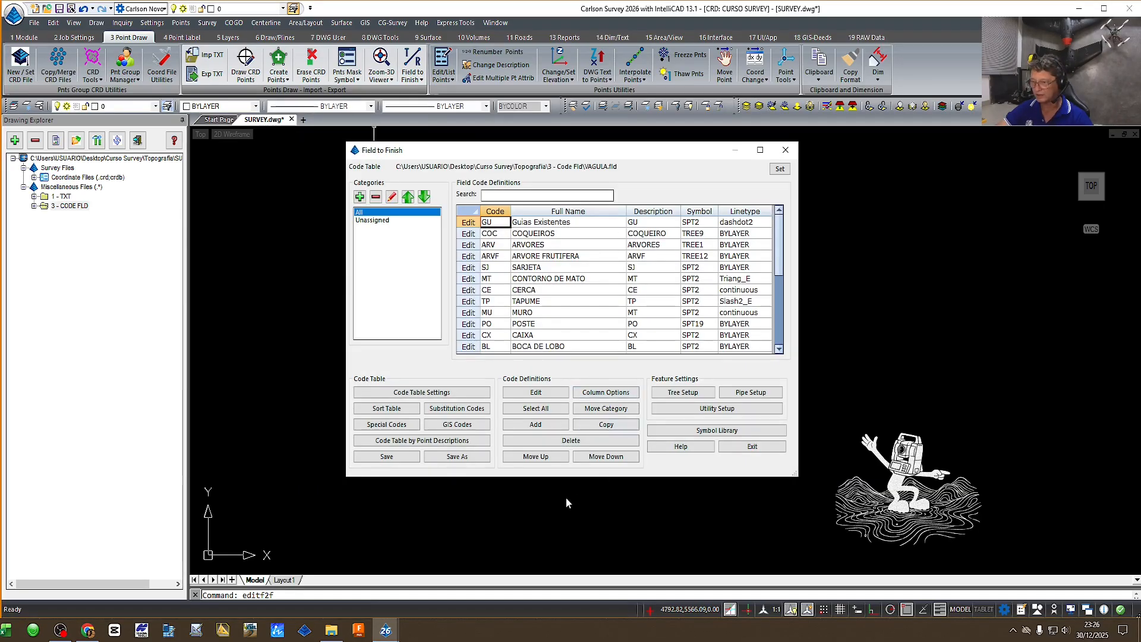
pyautogui.click(750, 447)
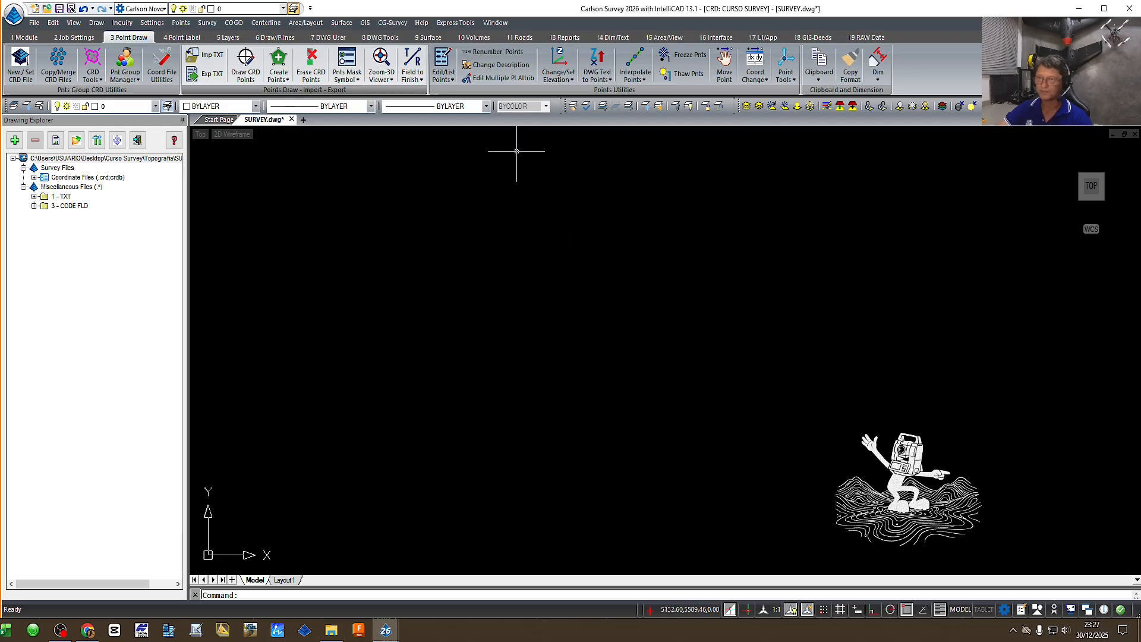
# Step: Draw Field to Finish for points 1-979 with the VAGULA.fld code table and Curso Survey.crd, splitting all multiple codes
pyautogui.click(419, 80)
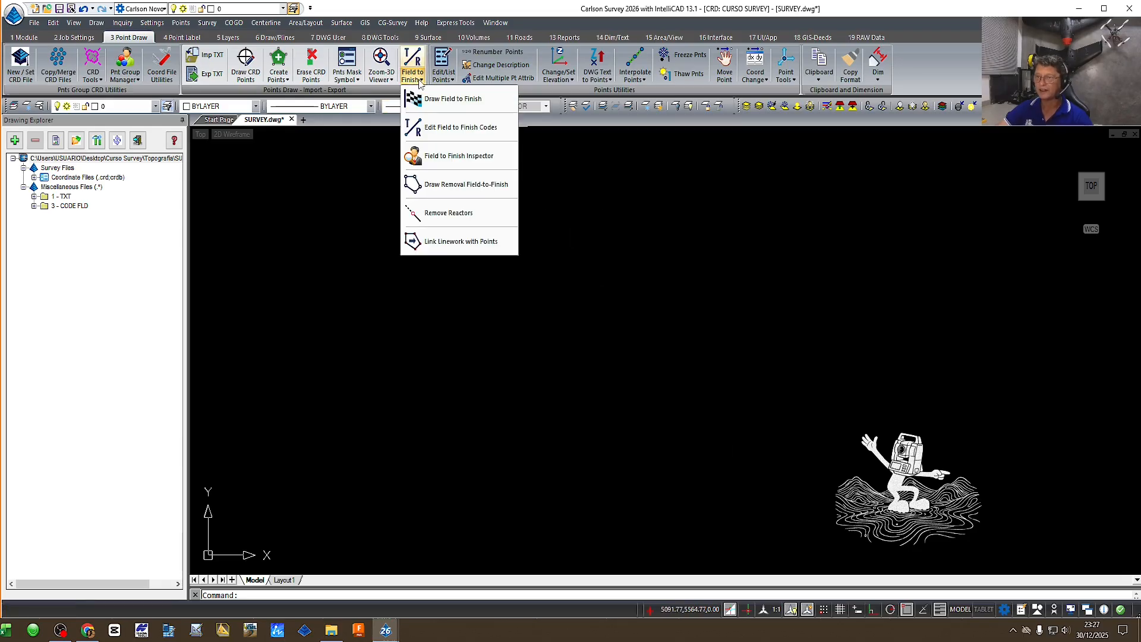
pyautogui.click(449, 101)
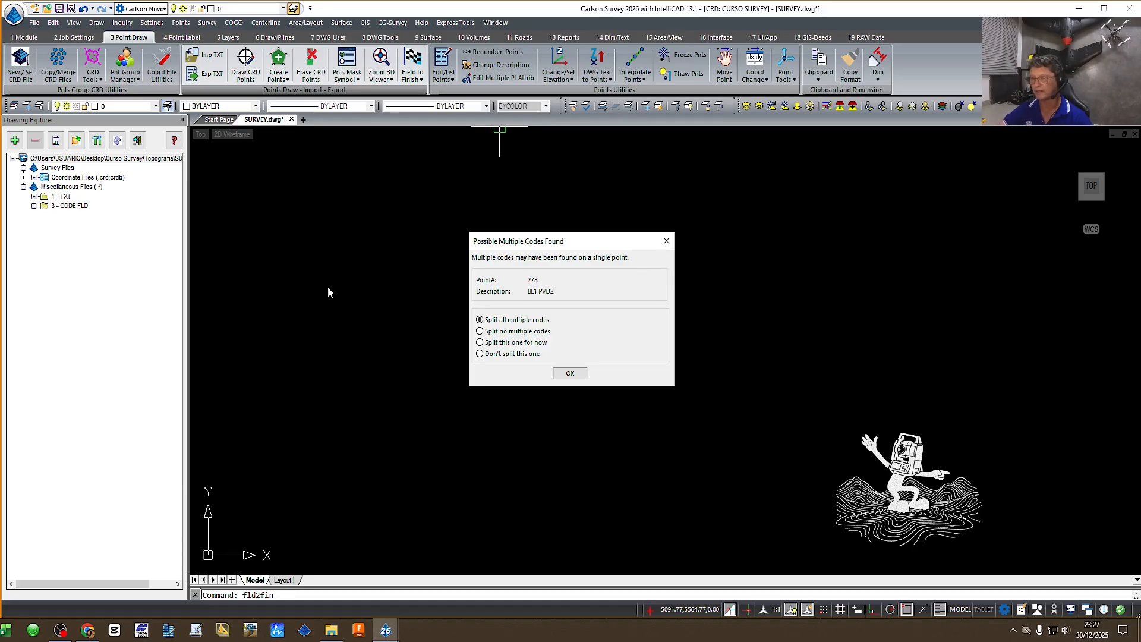
pyautogui.click(572, 374)
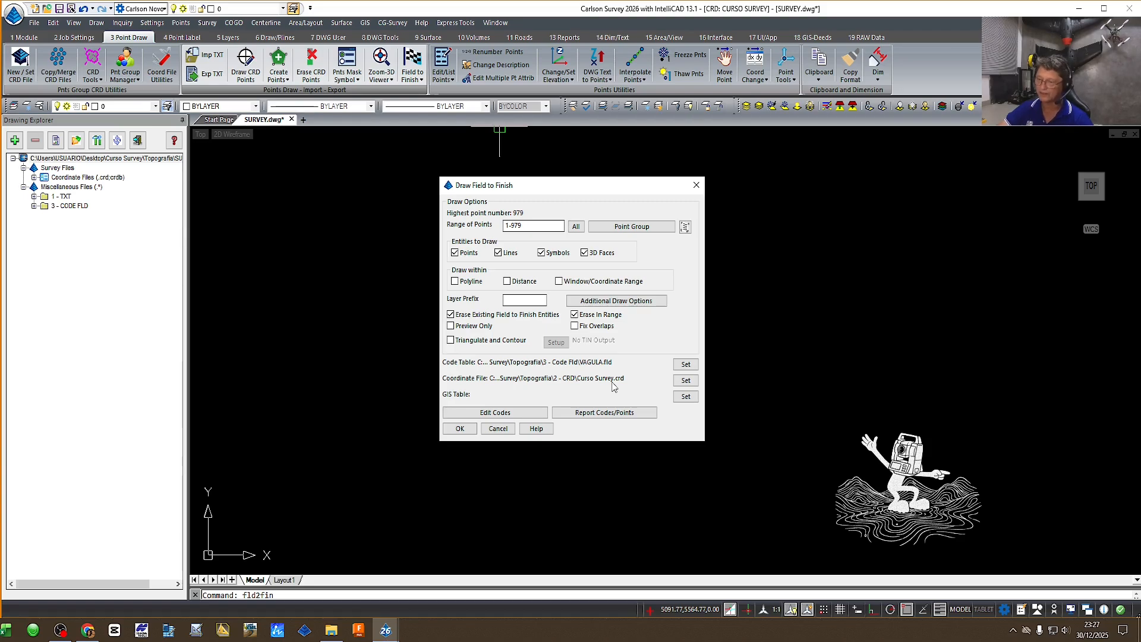
pyautogui.click(460, 429)
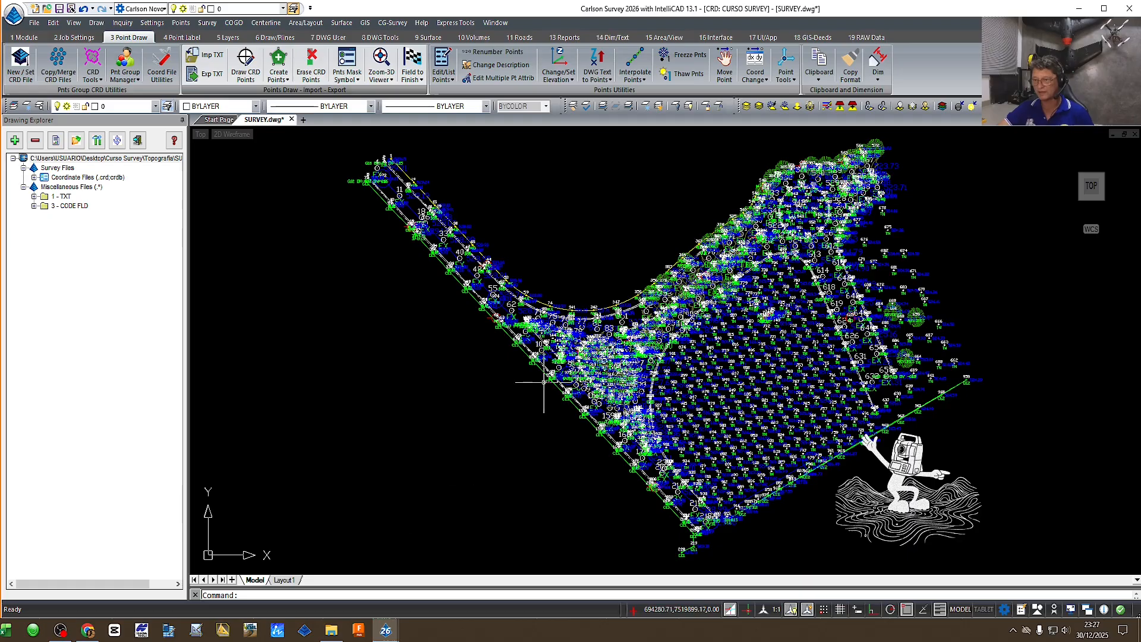
pyautogui.scroll(1, 556, 306)
pyautogui.write('layfrz')
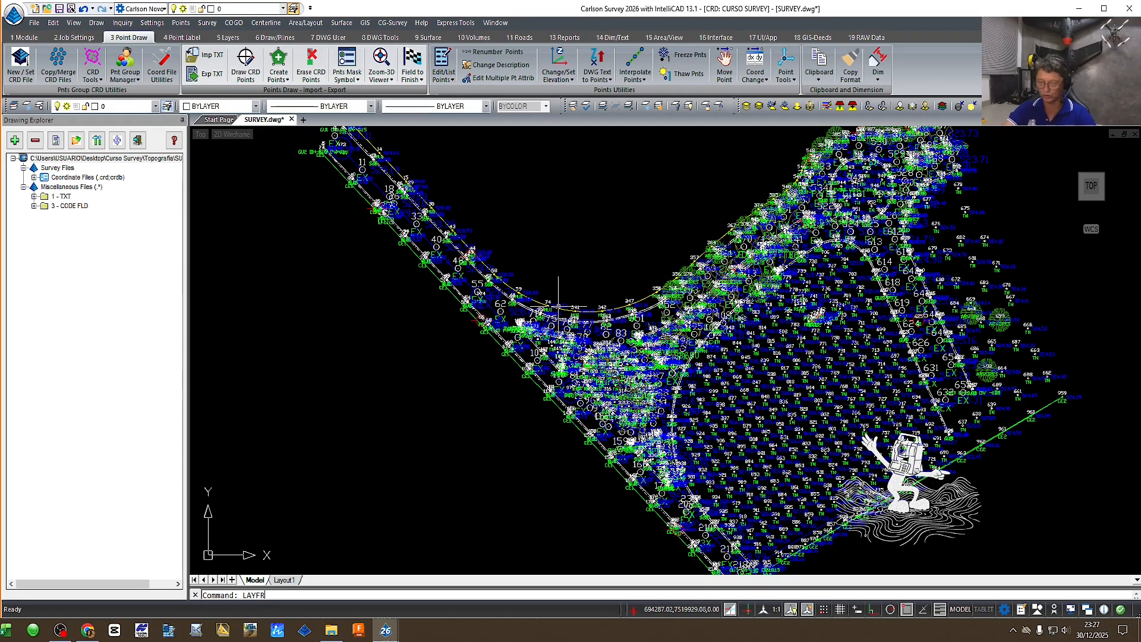
pyautogui.press('Return')
pyautogui.scroll(4, 561, 294)
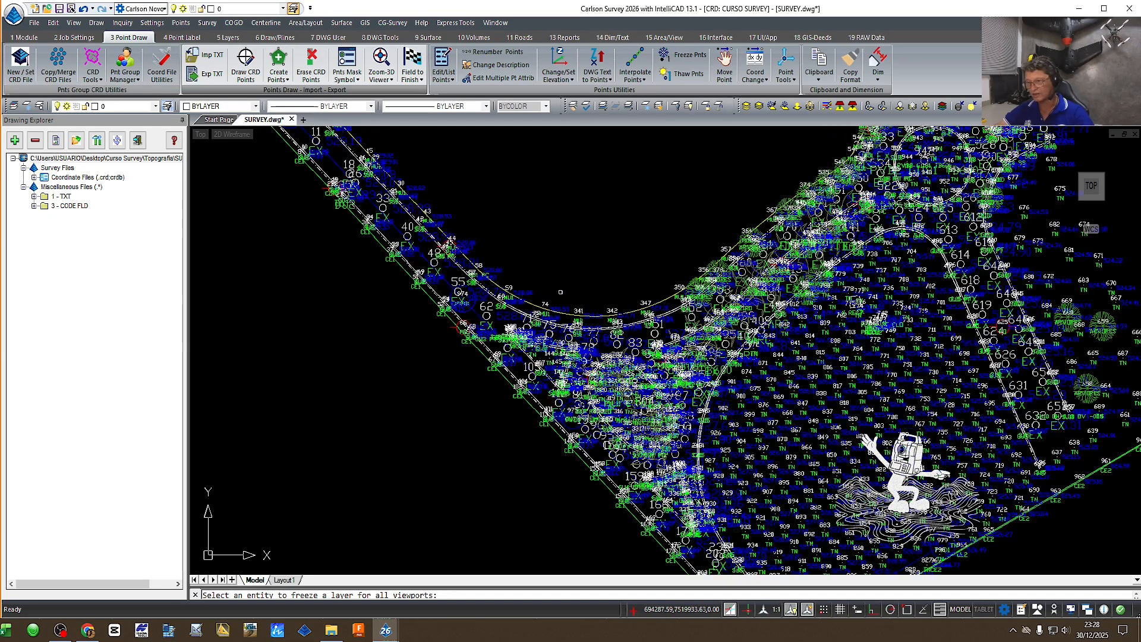
pyautogui.press('Escape')
# Step: Inspect the MU1 wall polyline through points 59 and 74, clear the selection and open the Properties palette
pyautogui.click(476, 317)
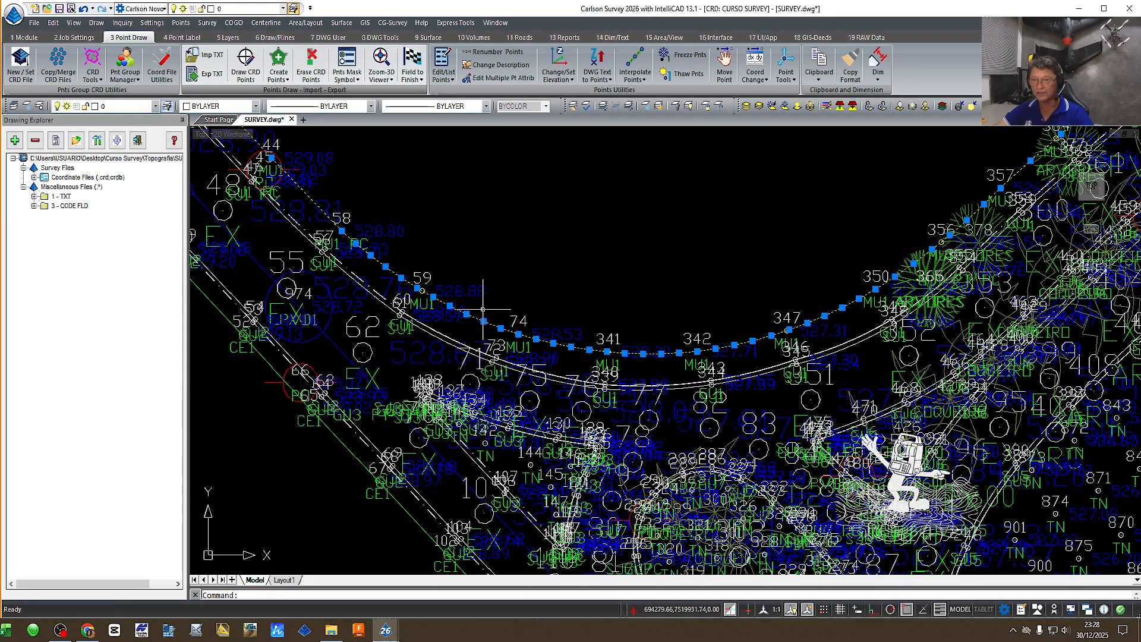
pyautogui.press('Escape')
pyautogui.scroll(2, 480, 324)
pyautogui.click(497, 321)
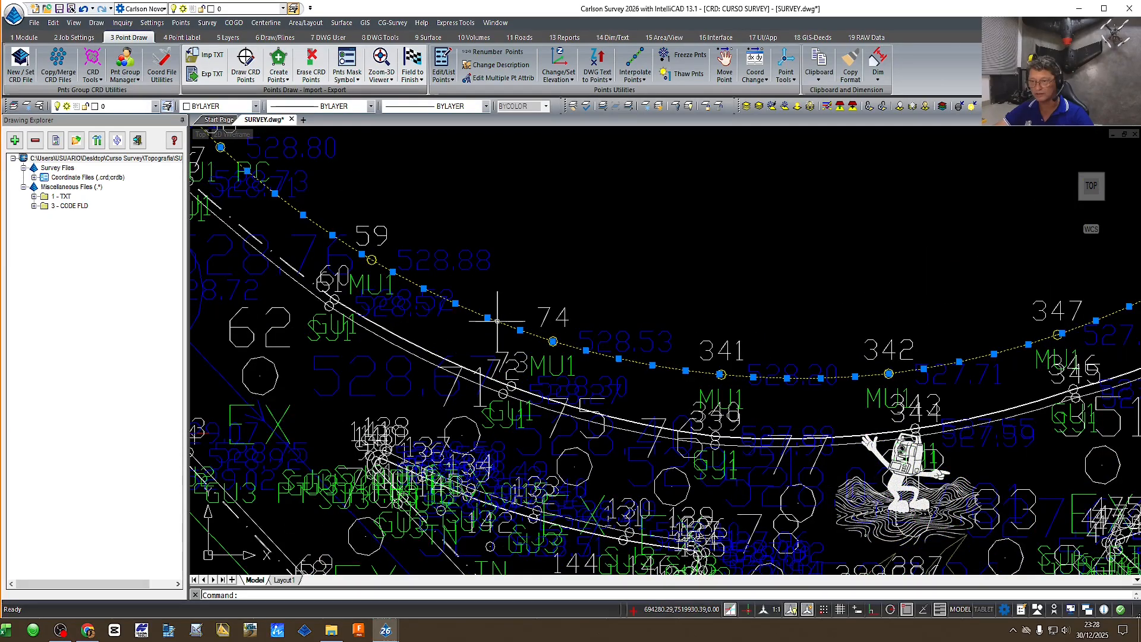
pyautogui.press('Escape')
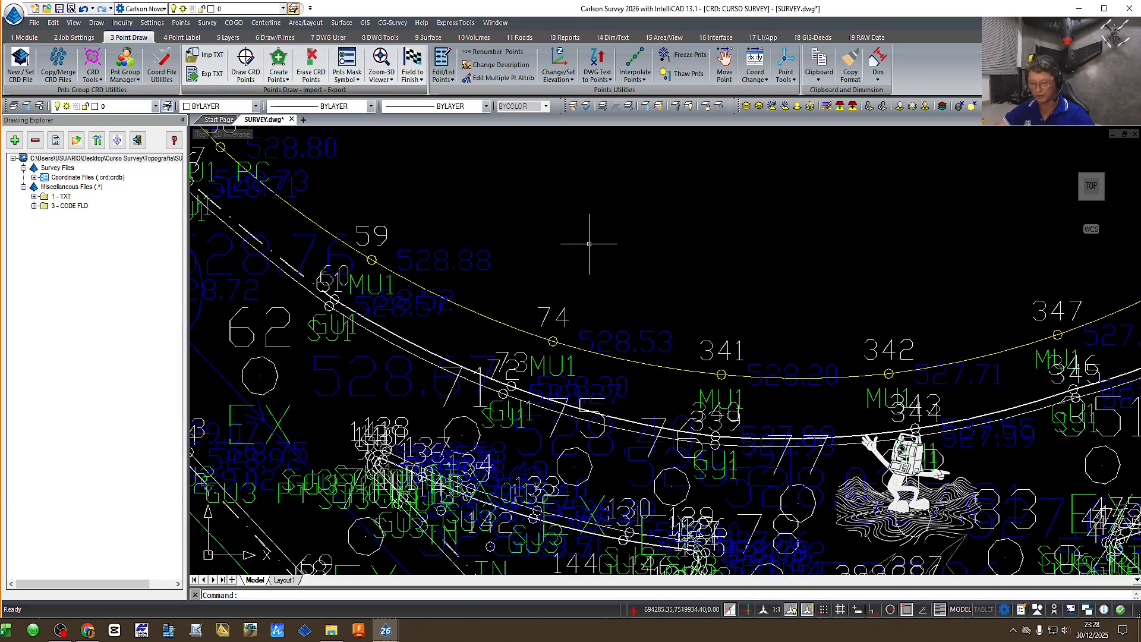
pyautogui.write('MO')
pyautogui.press('Return')
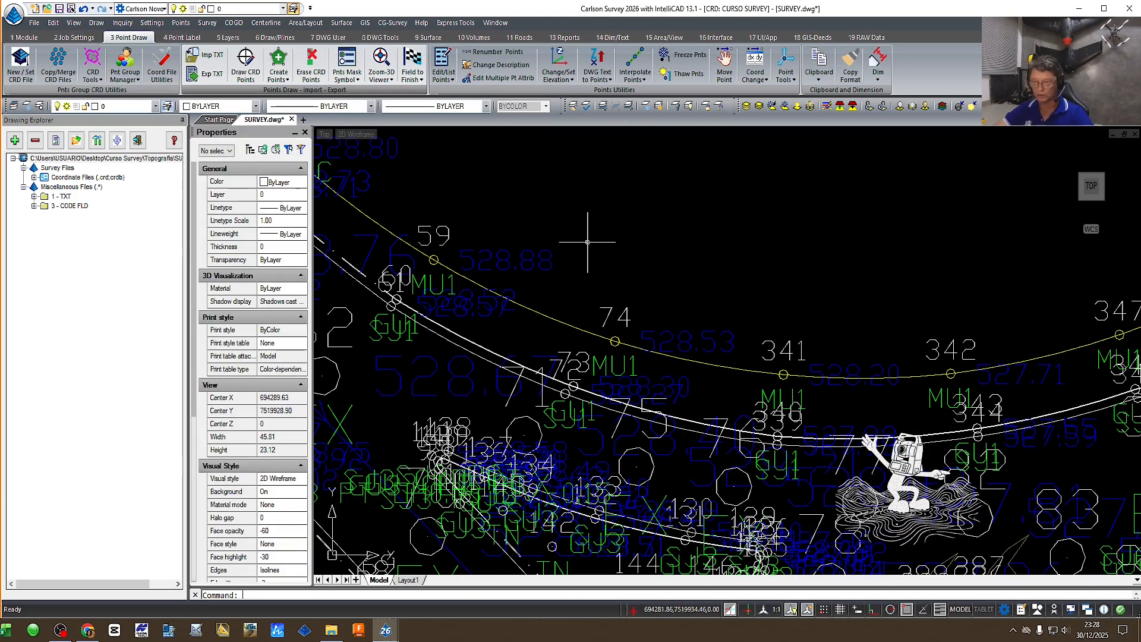
# Step: Check the layer properties of the MU1 wall polyline through point 74 and of the gutter polyline beside it, clearing each selection
pyautogui.click(536, 310)
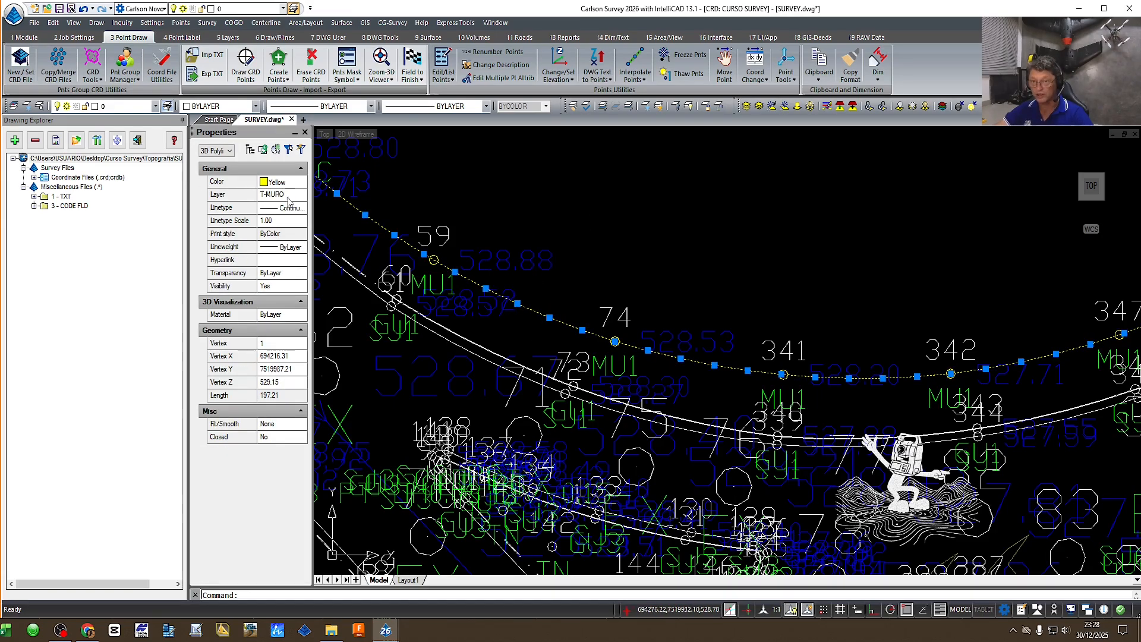
pyautogui.press('Escape')
pyautogui.click(451, 341)
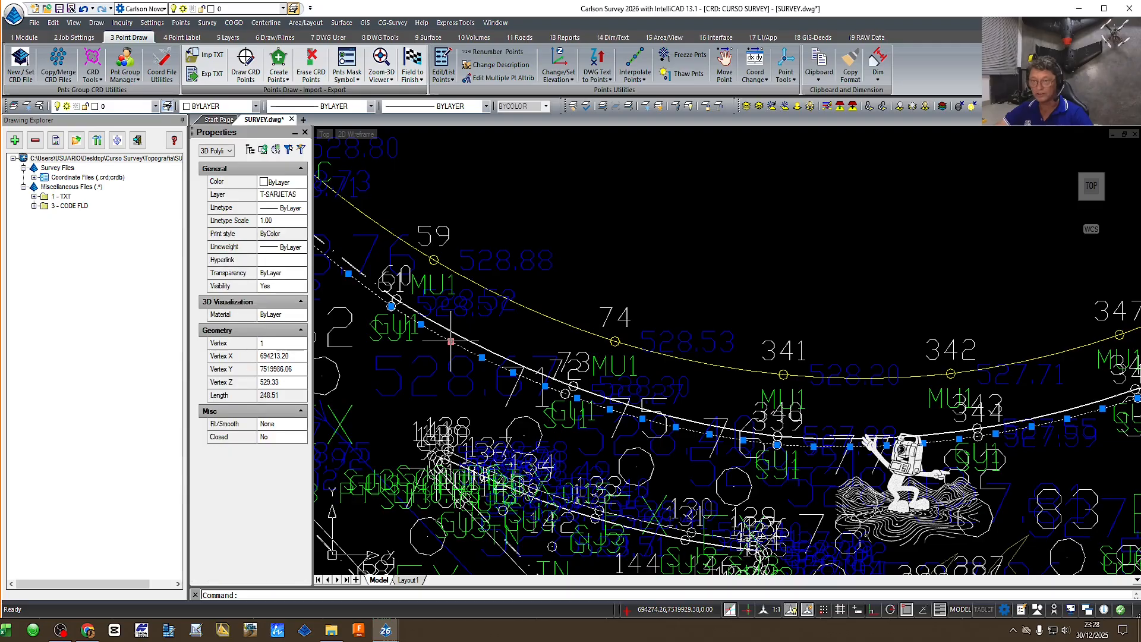
pyautogui.press('Escape')
pyautogui.press('Escape')
# Step: Check the layer and linetype of the curb guide polyline between points 60 and 73, then clear the selection
pyautogui.scroll(5, 494, 331)
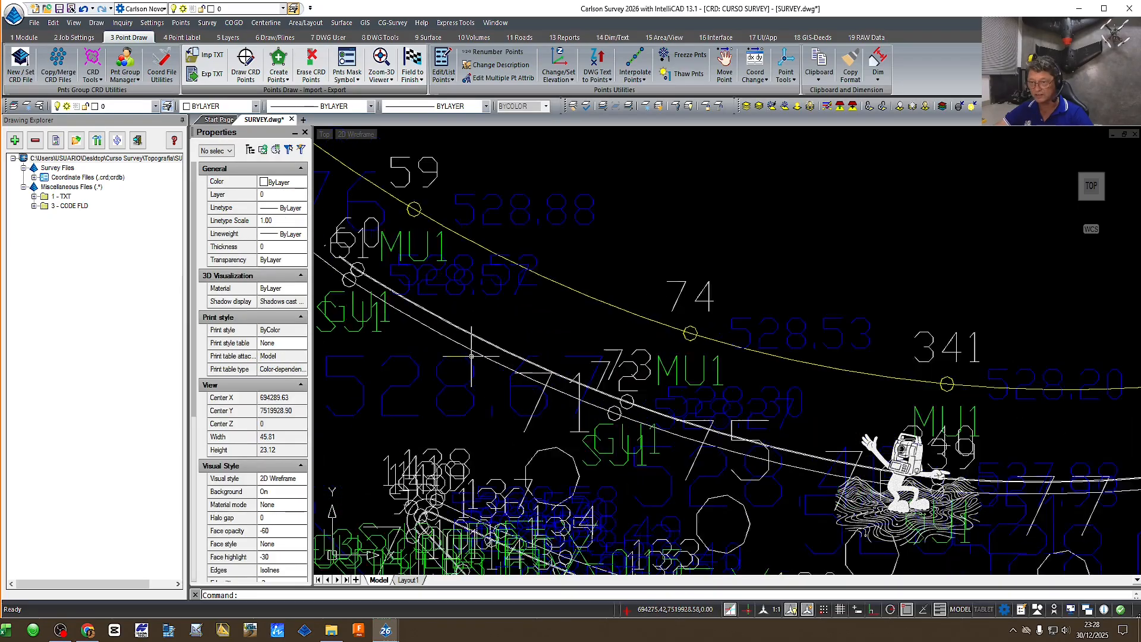
pyautogui.scroll(2, 494, 331)
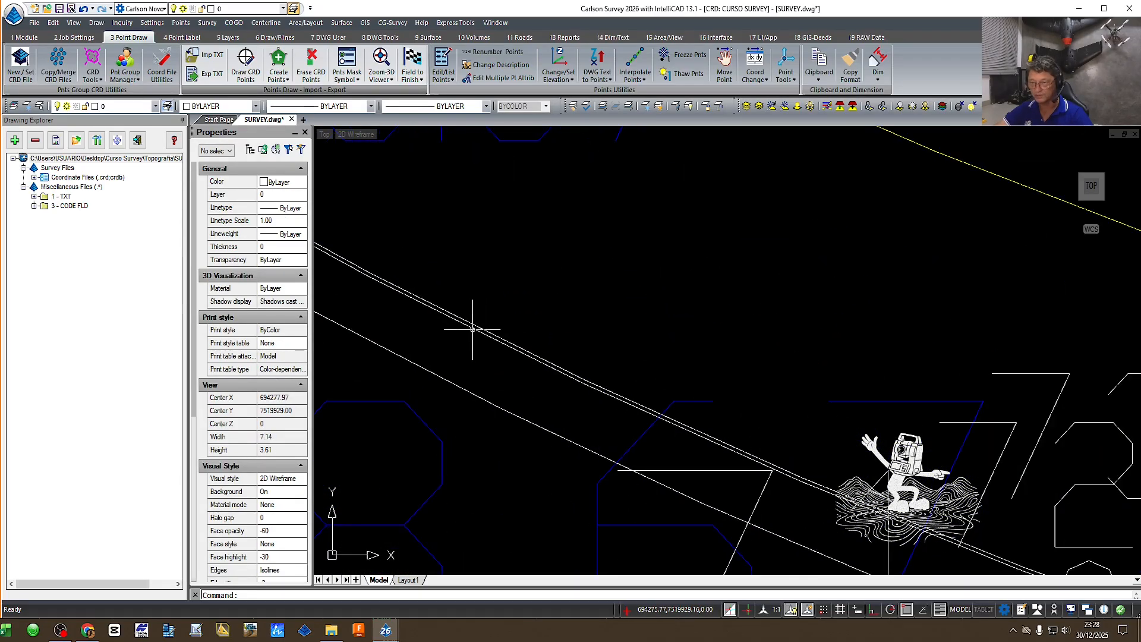
pyautogui.click(471, 329)
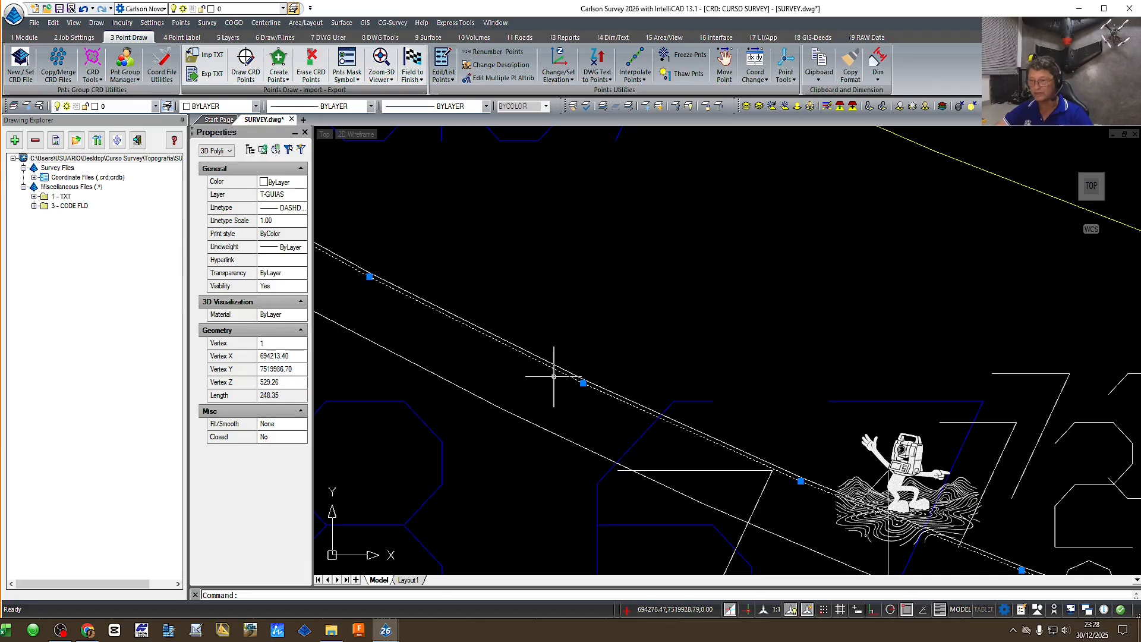
pyautogui.press('Escape')
pyautogui.scroll(-8, 579, 376)
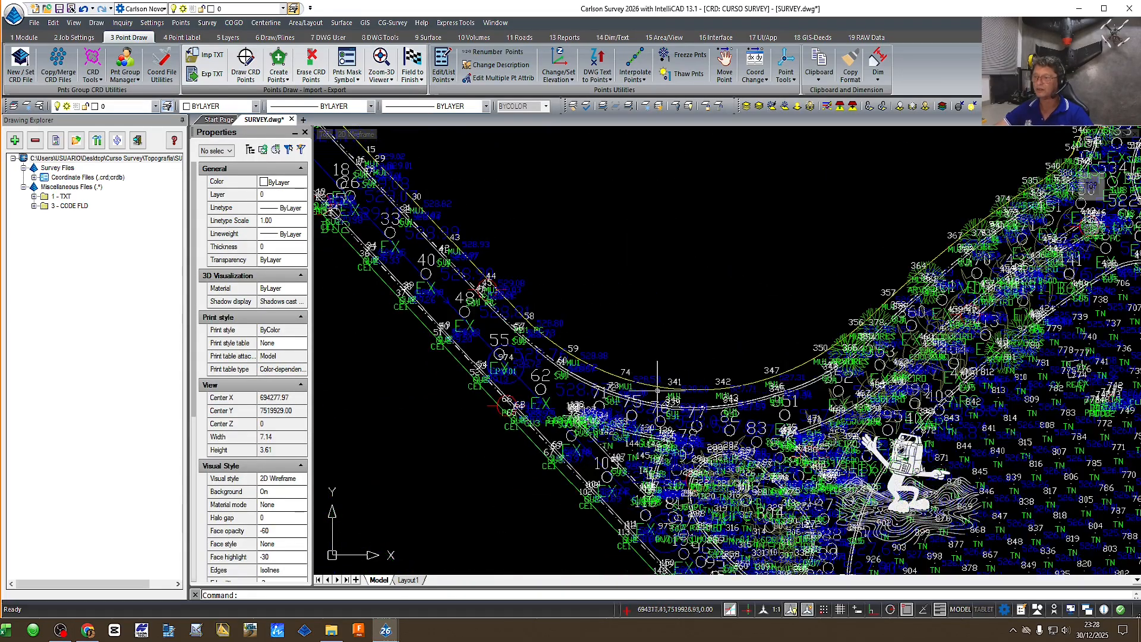
# Step: Check the layer properties of the tree symbol at point 378, clear the selection and view the whole survey drawing
pyautogui.scroll(5, 888, 341)
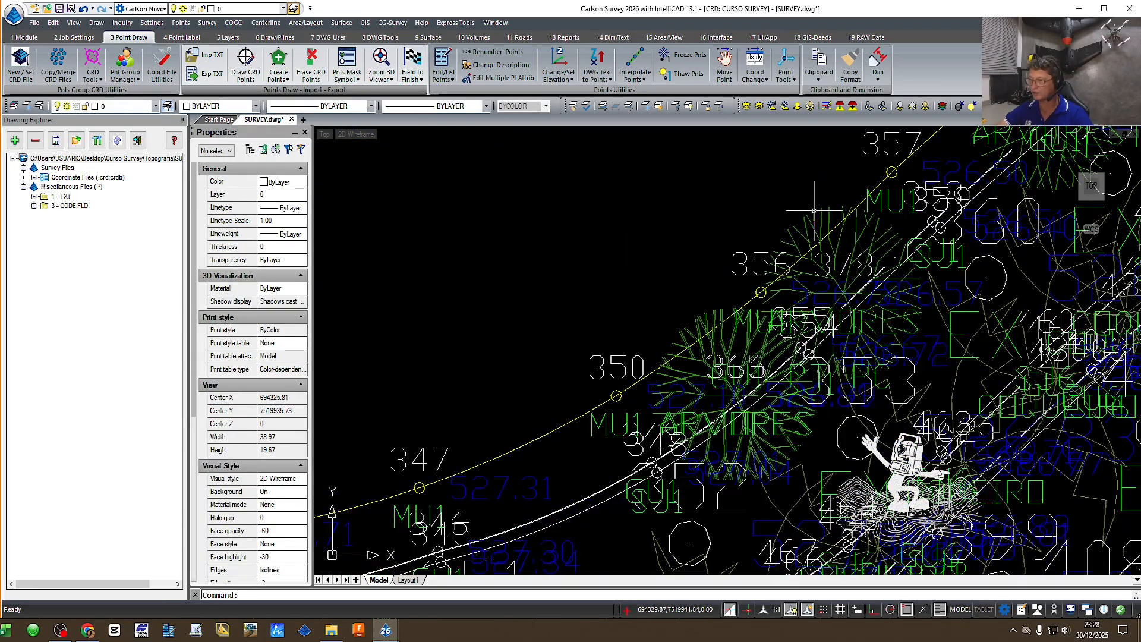
pyautogui.click(811, 221)
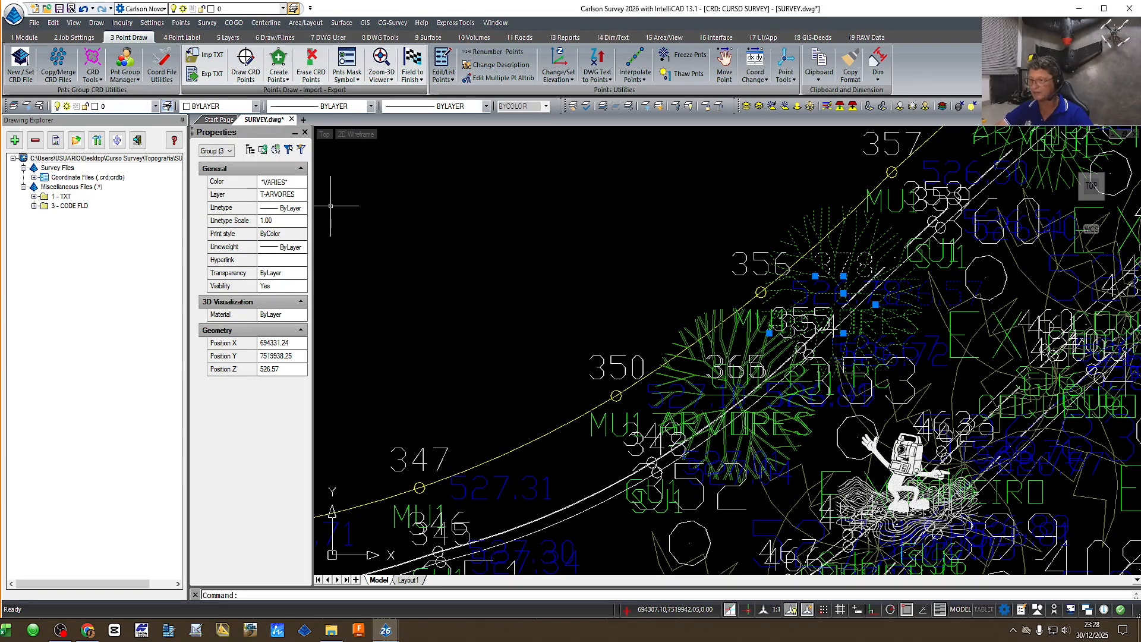
pyautogui.press('Escape')
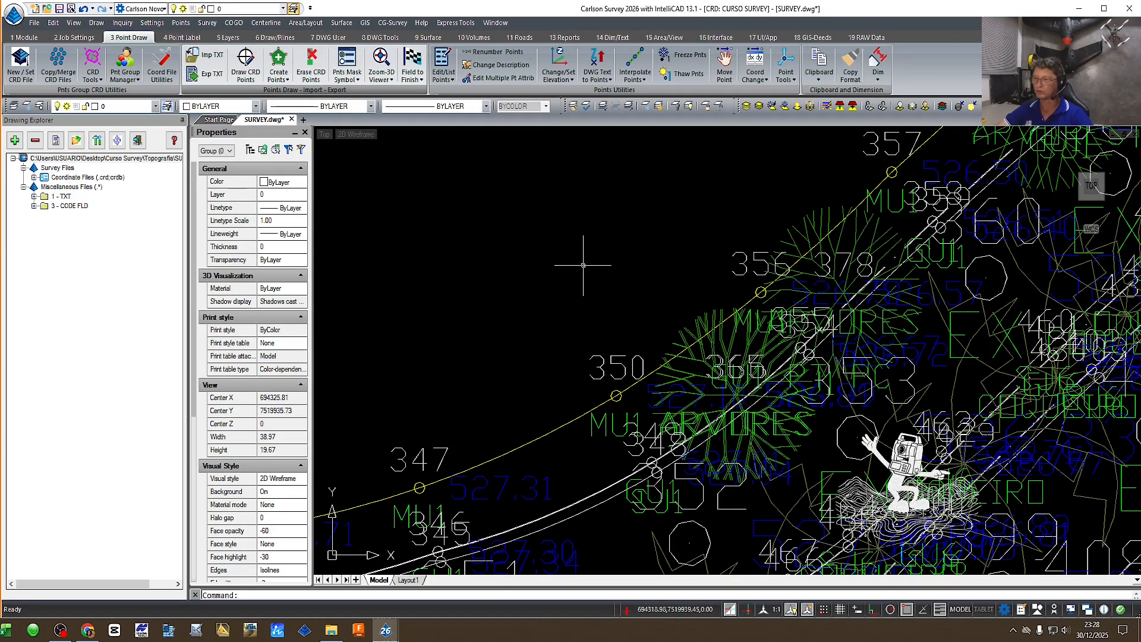
pyautogui.scroll(-5, 585, 265)
pyautogui.scroll(2, 602, 265)
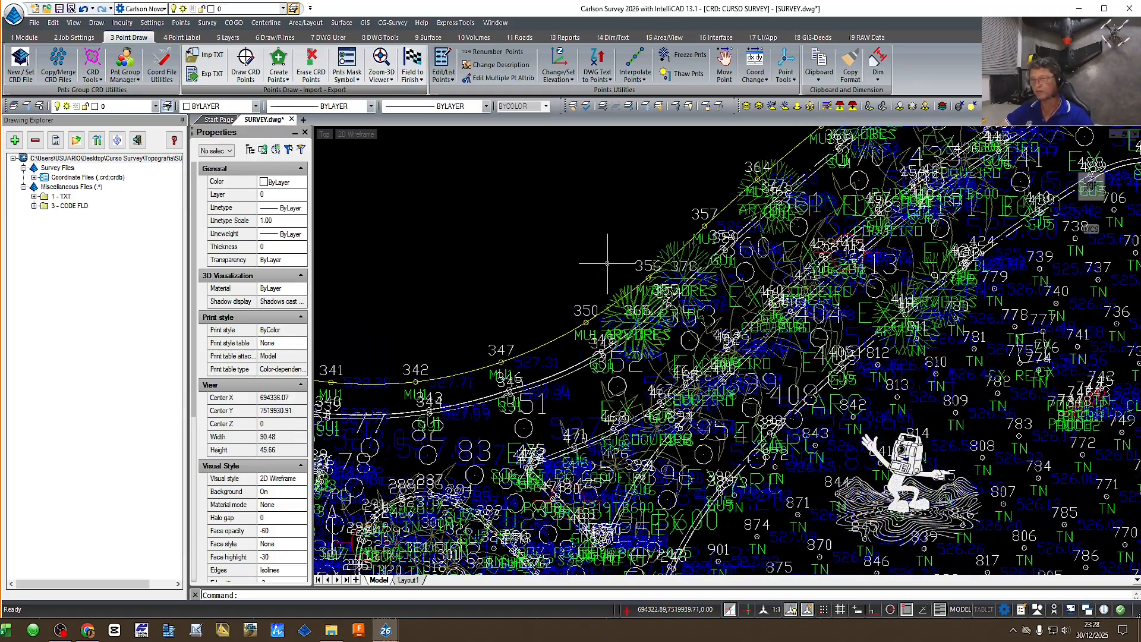
pyautogui.scroll(-1, 548, 262)
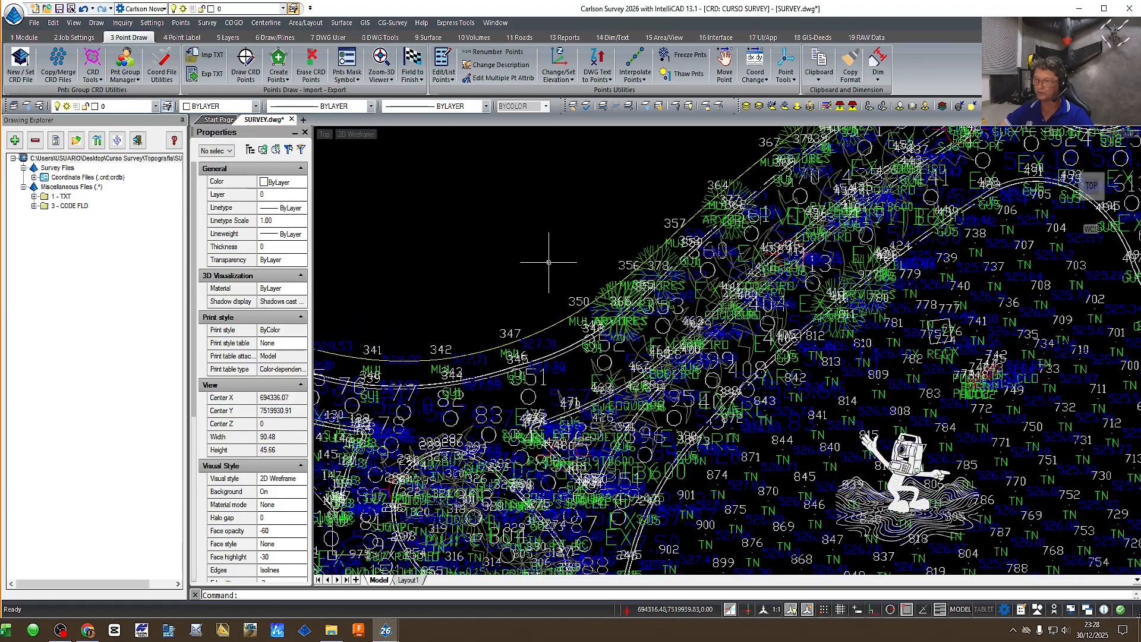
pyautogui.scroll(-8, 548, 262)
pyautogui.moveTo(548, 261); pyautogui.dragTo(580, 271, button='middle')
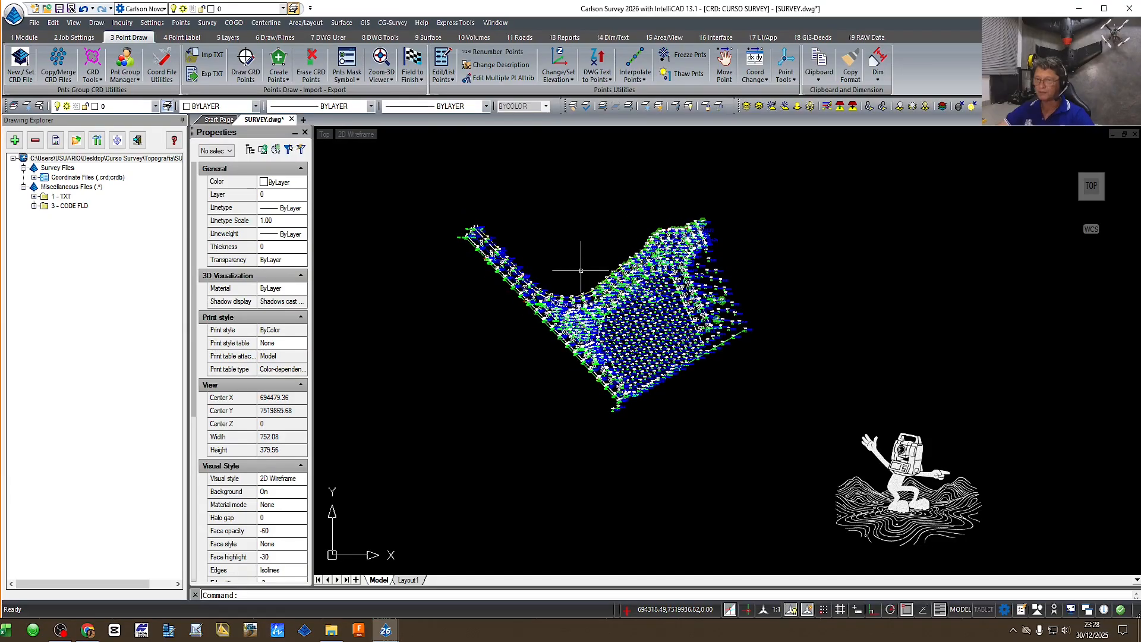